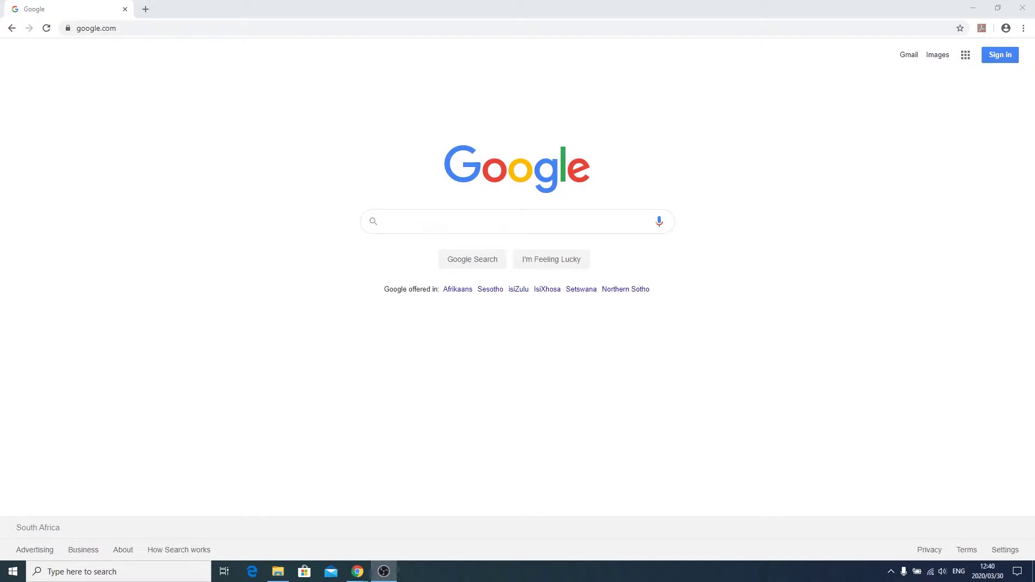
Reload the Google home page and start creating a new Google account for personal use
click(208, 28)
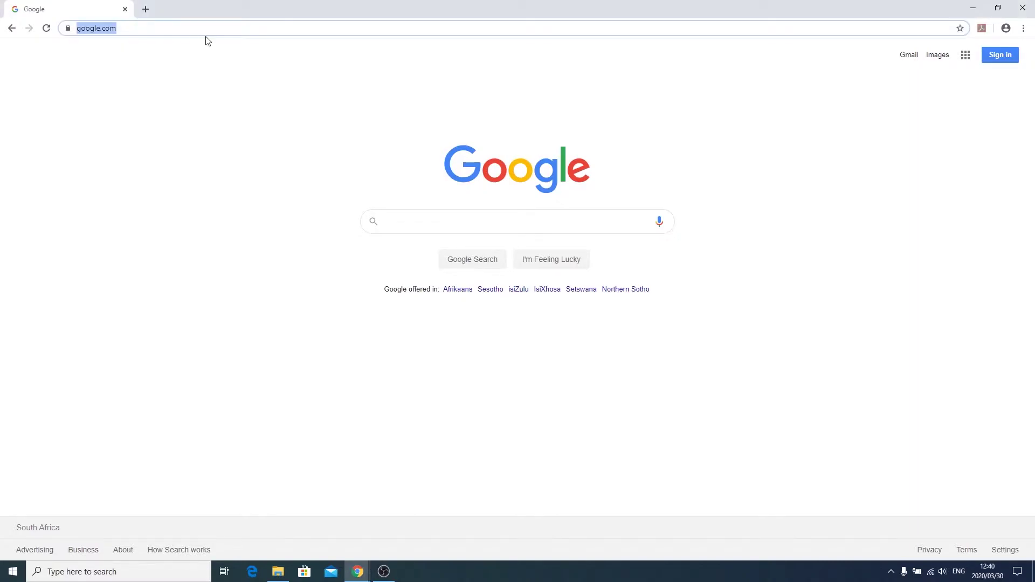
key(Return)
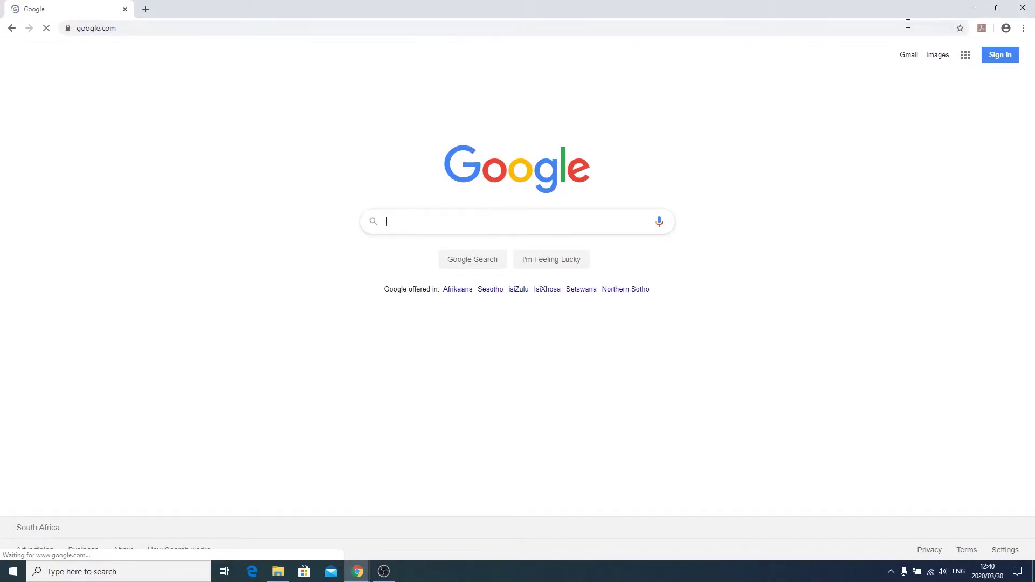
click(1005, 61)
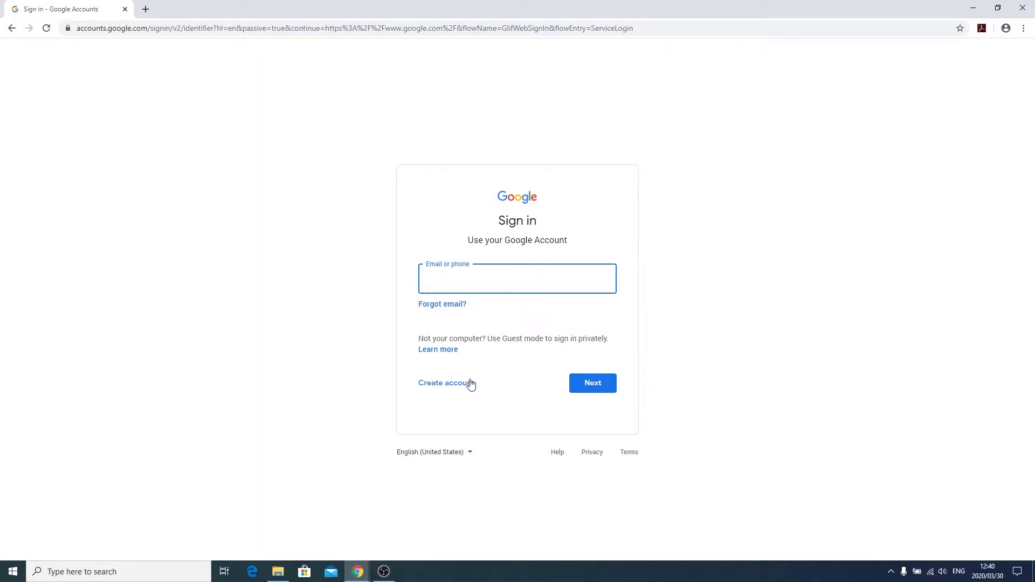
click(458, 389)
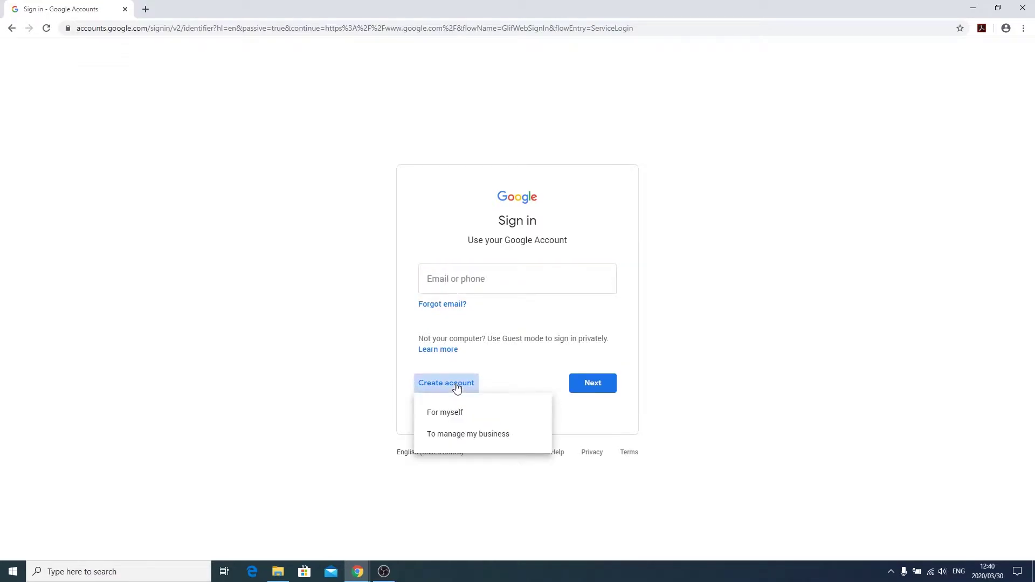
click(441, 418)
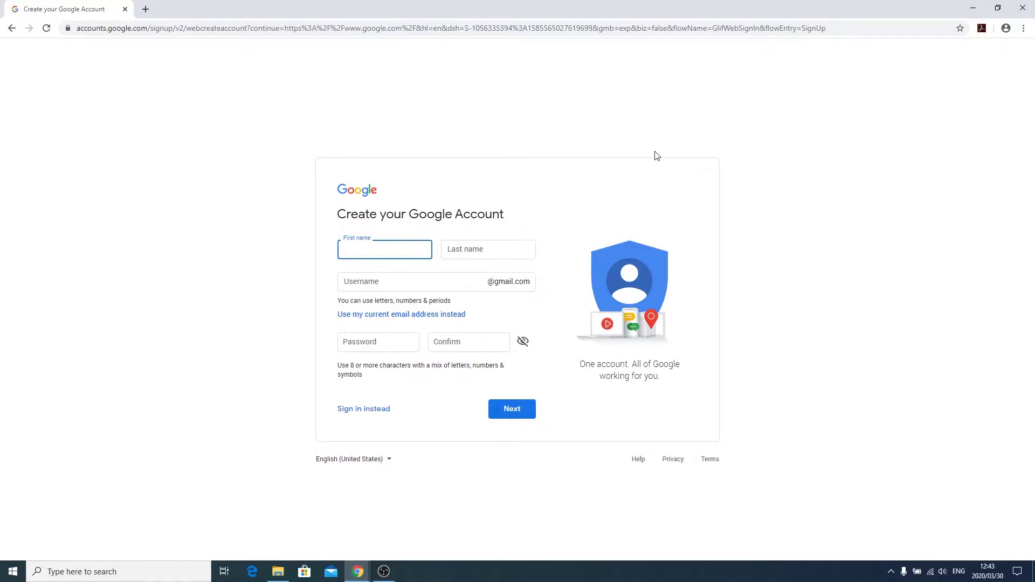
Enter the new account's first and last name, username and password, and submit them
key(Tab)
key(Tab)
key(Tab)
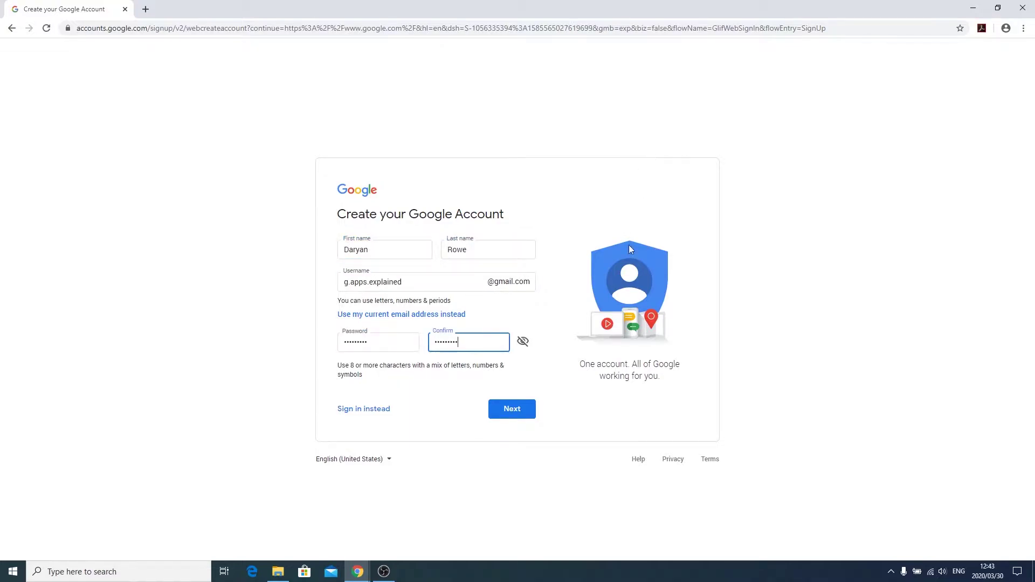
click(516, 413)
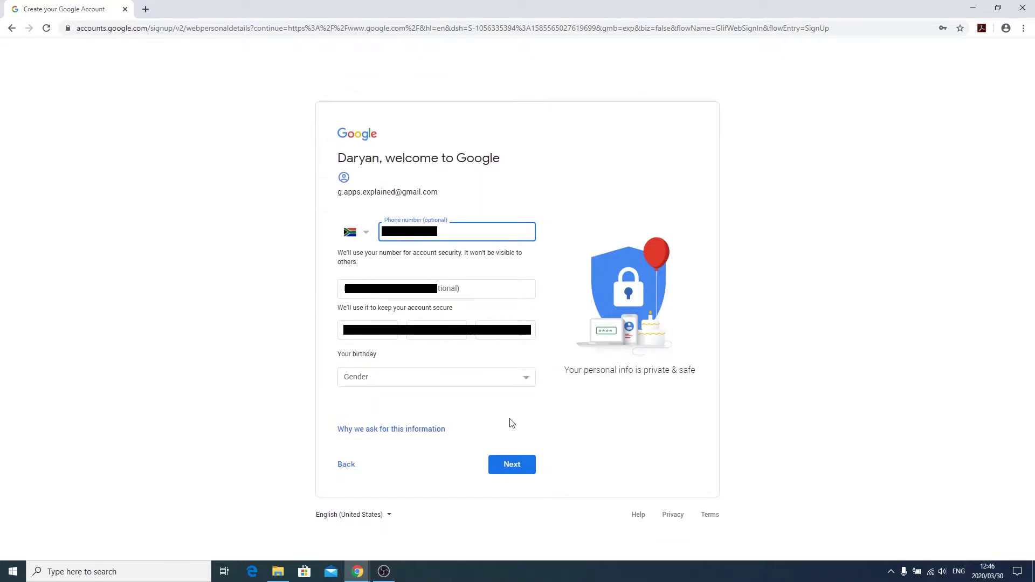
Submit the personal details, skip phone verification, and agree to the privacy terms
key(Tab)
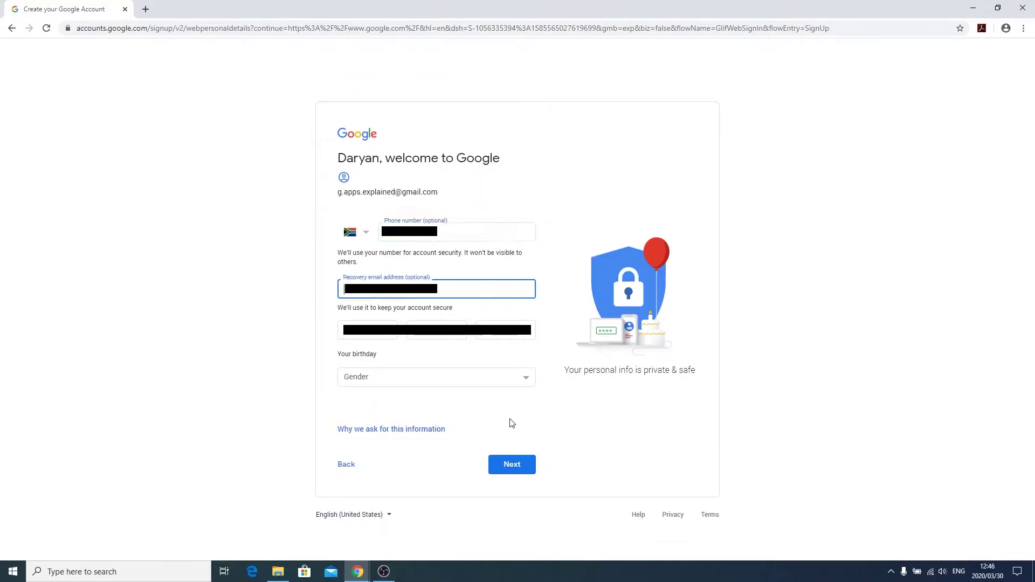
key(Tab)
key(Tab)
key(Tab)
key(Tab)
key(Tab)
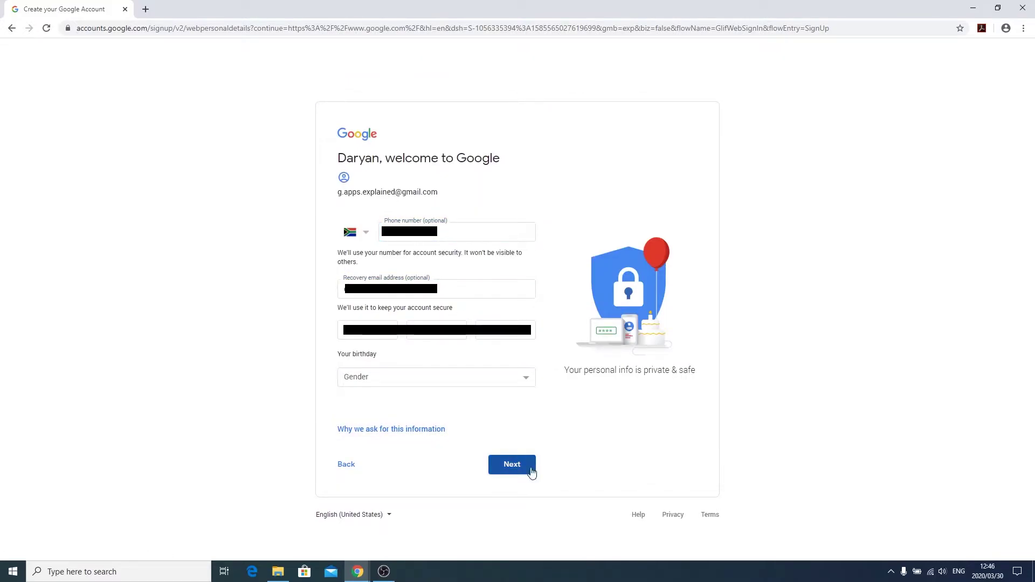
click(511, 468)
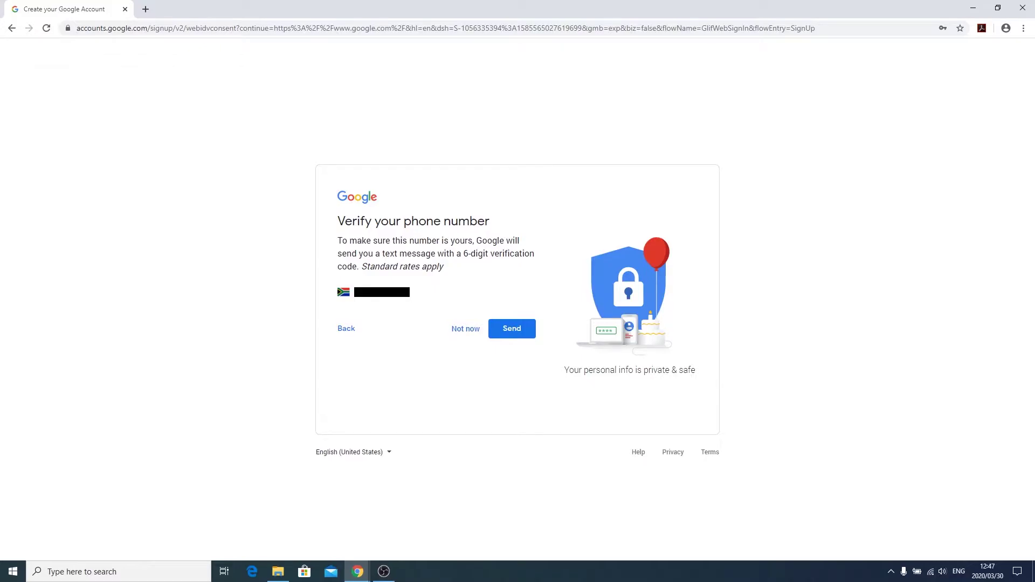
click(465, 328)
click(434, 444)
click(513, 449)
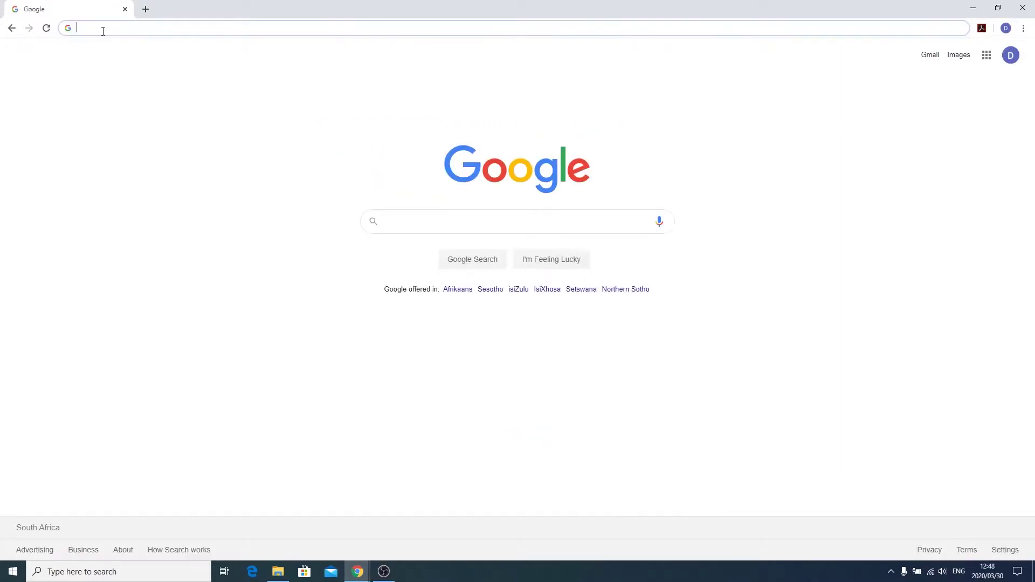
On photos.google.com, set the Settings upload size to High quality
text(photo)
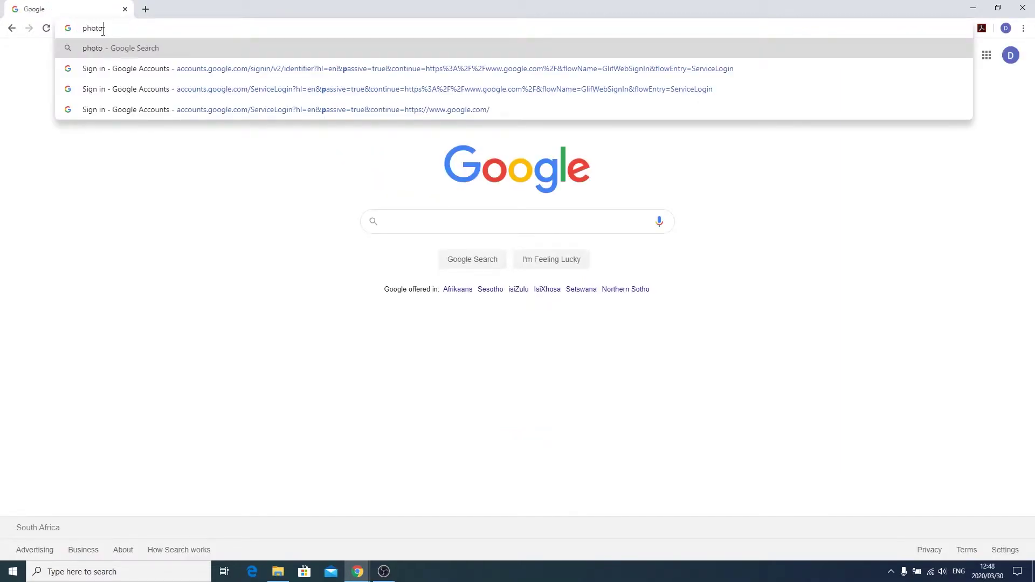
text(s.google.com)
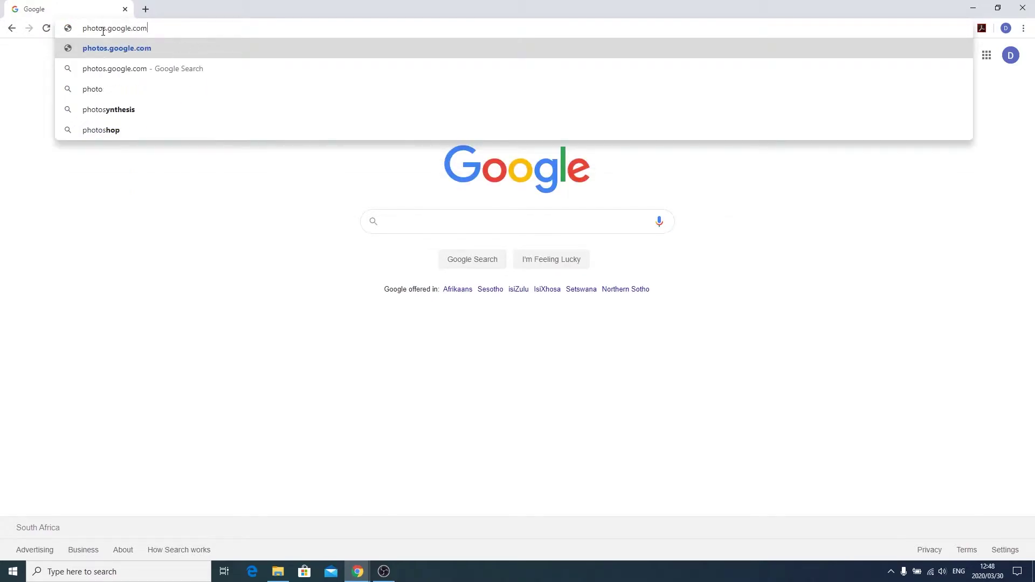
key(Return)
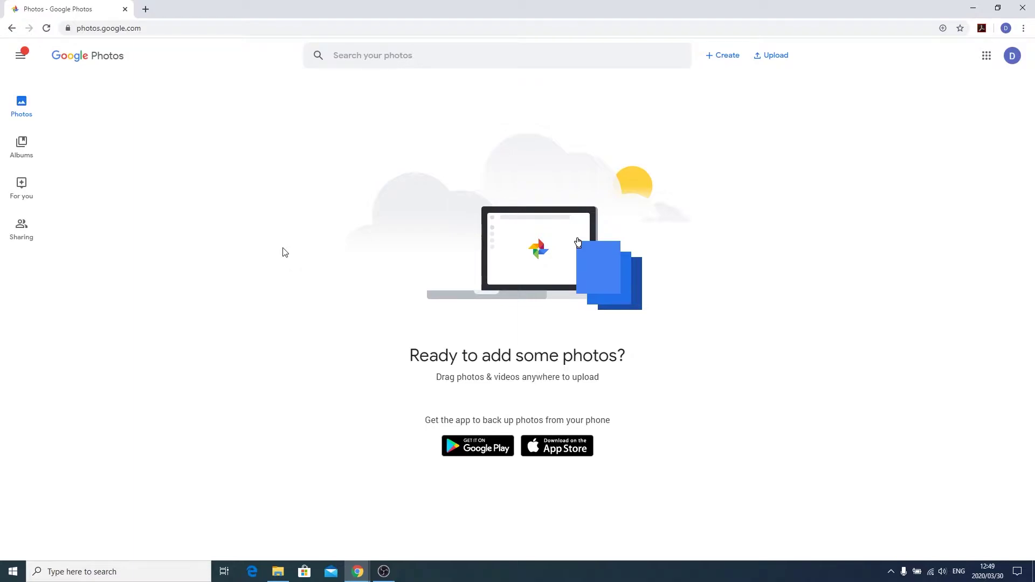
click(19, 58)
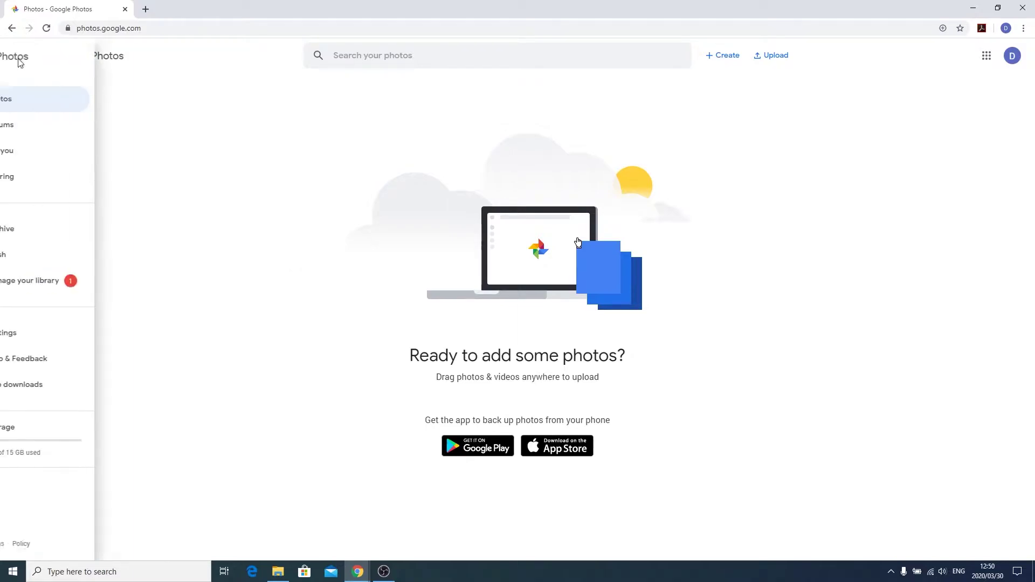
click(62, 333)
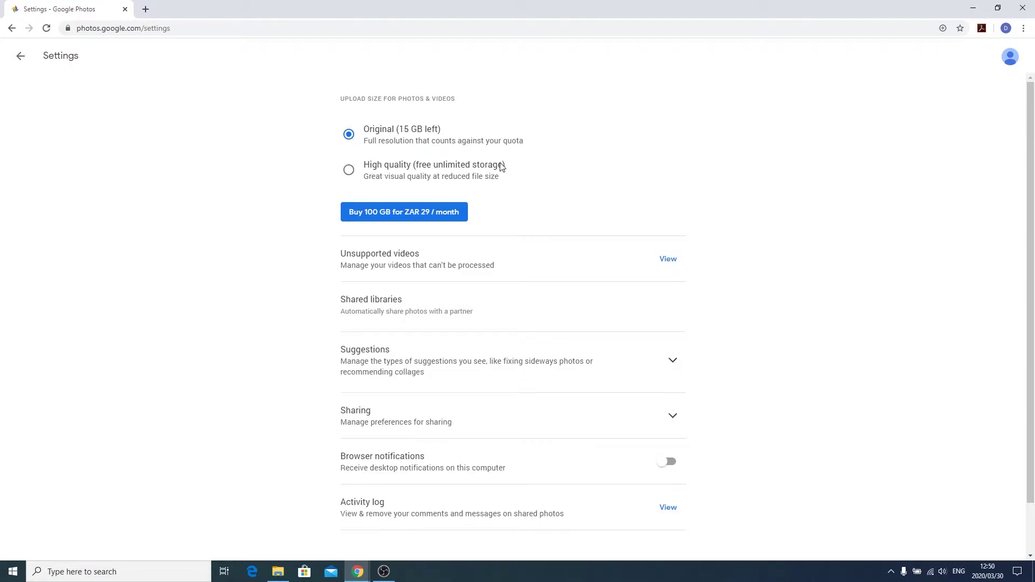
click(349, 170)
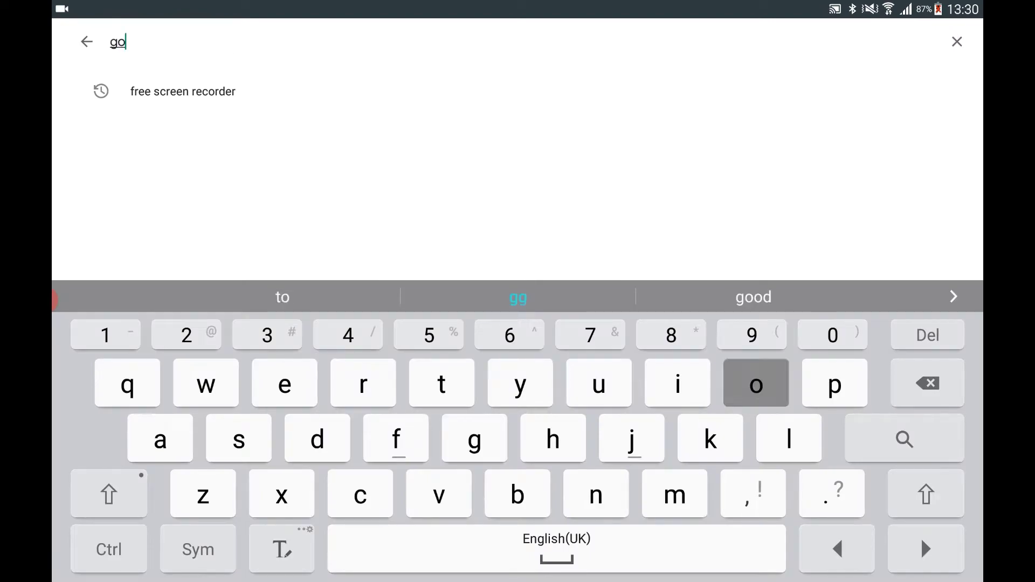
Search the Play Store for 'google photos', install it with permissions accepted, and open it
text( photo)
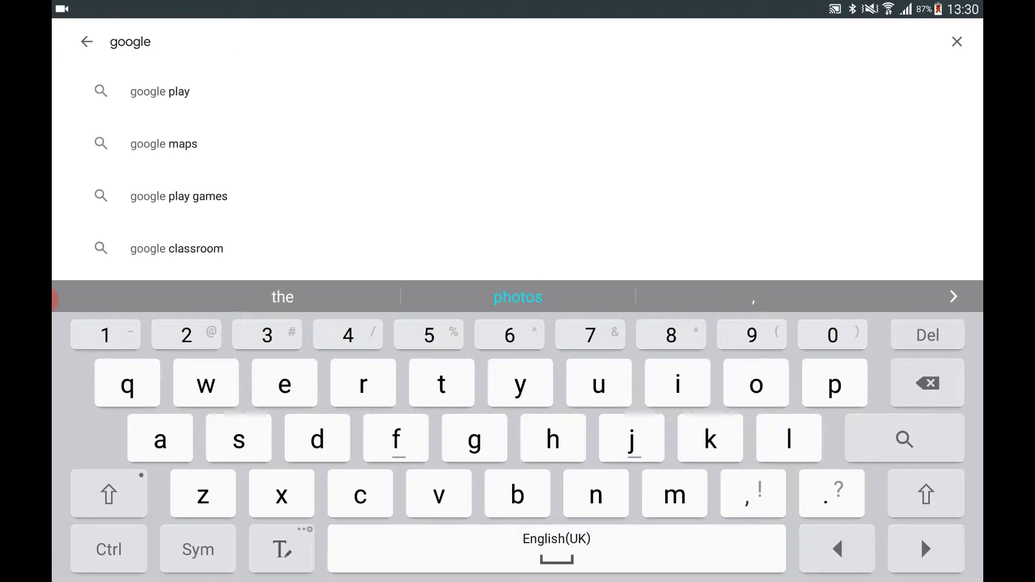
text(s)
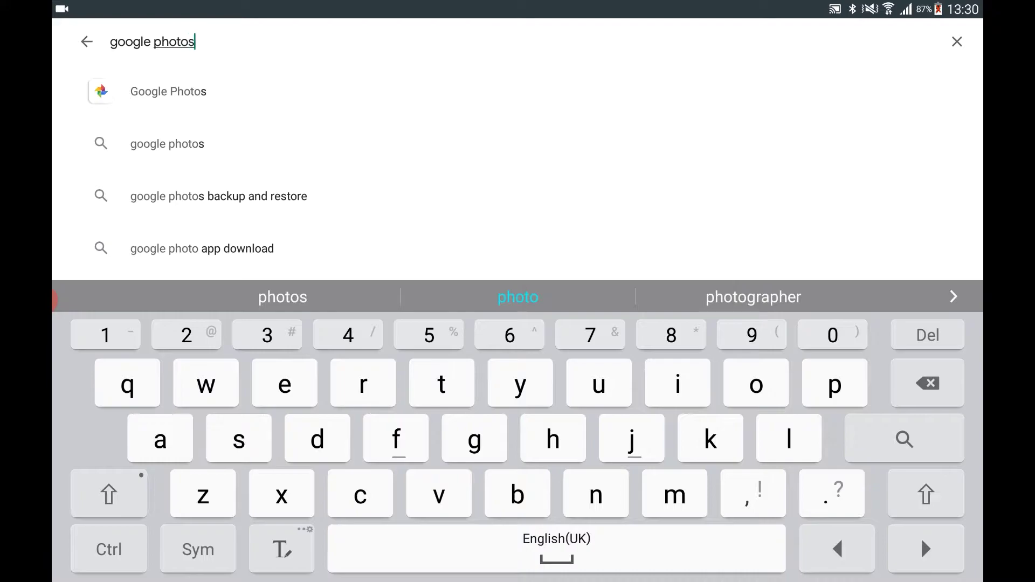
key(Return)
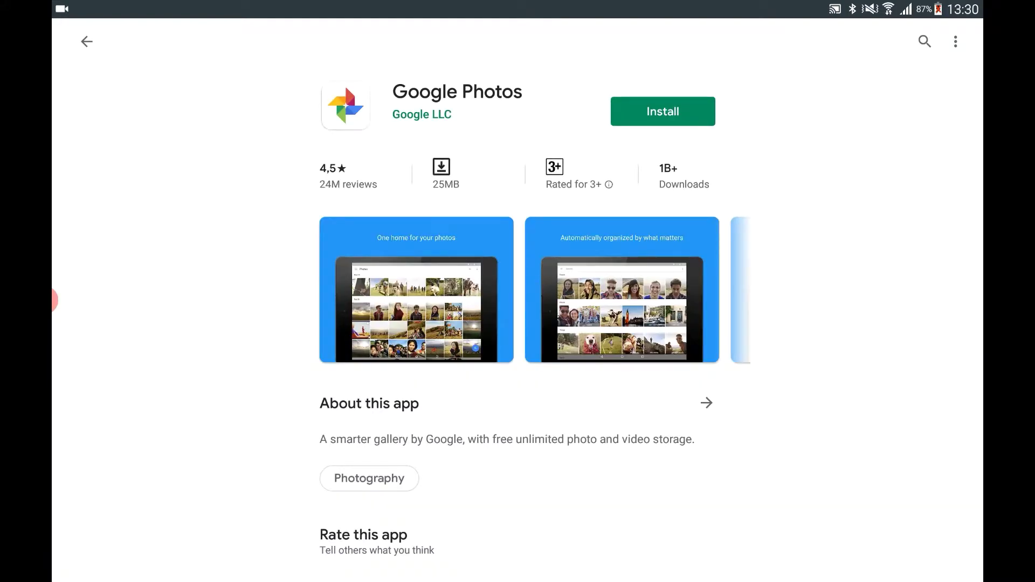
click(663, 111)
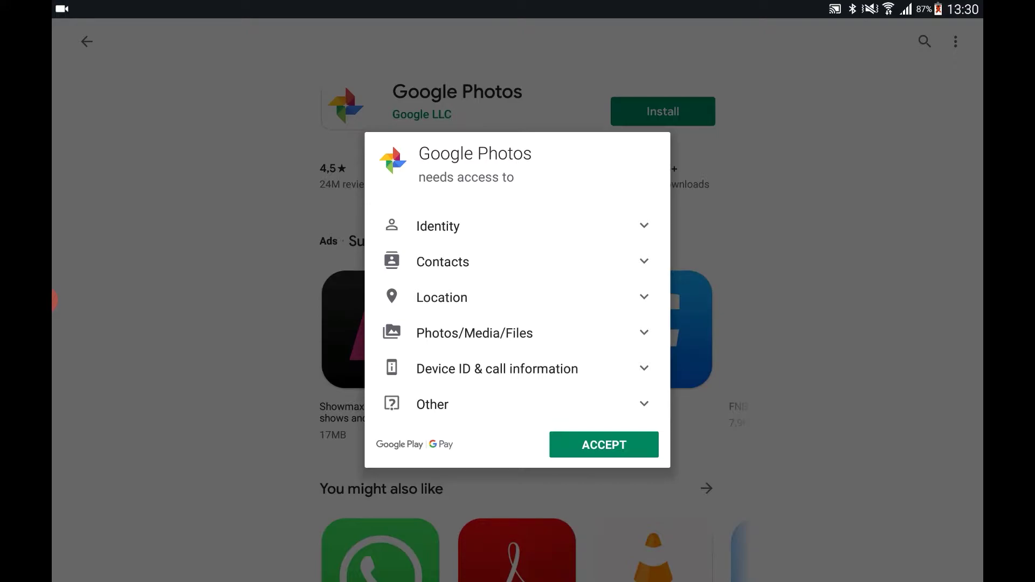
click(604, 445)
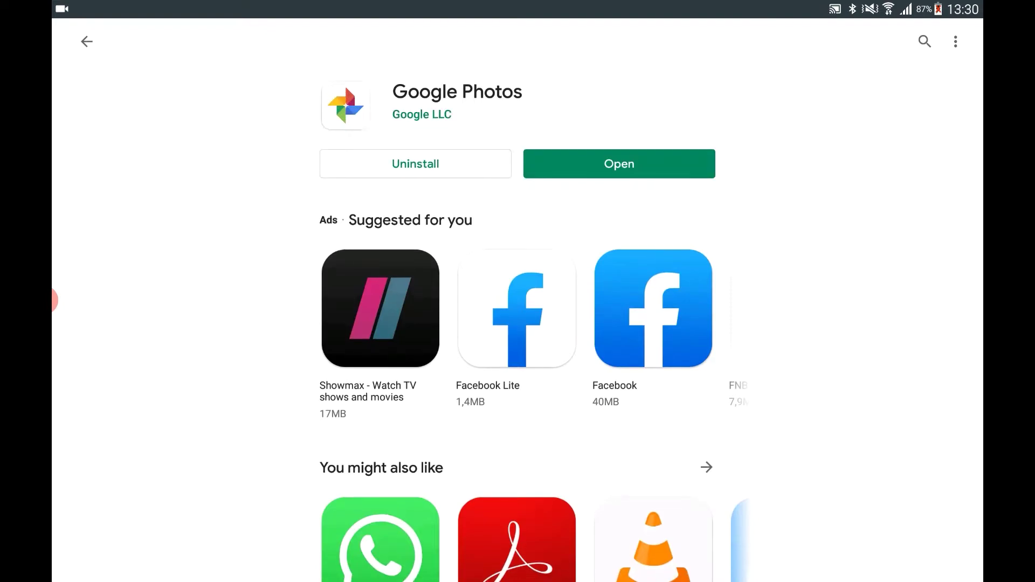
click(619, 164)
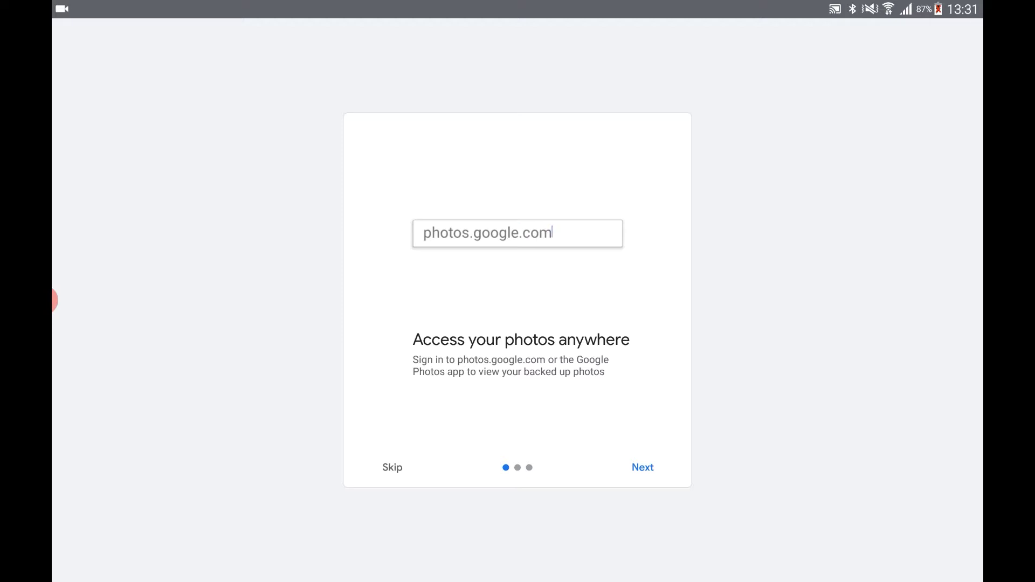
Go through the Google Photos welcome pages to finish the intro tour
click(643, 468)
click(643, 468)
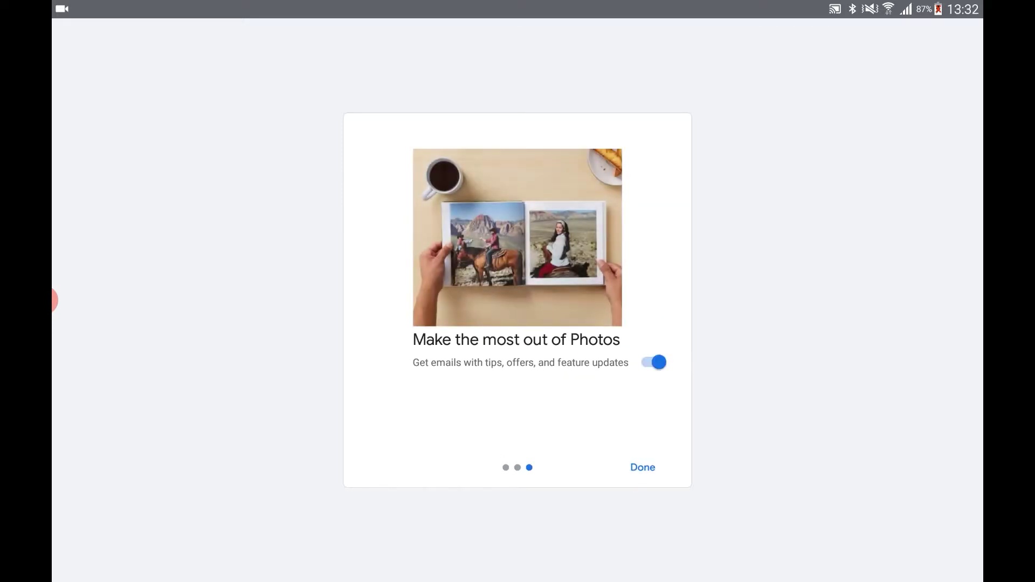
click(643, 467)
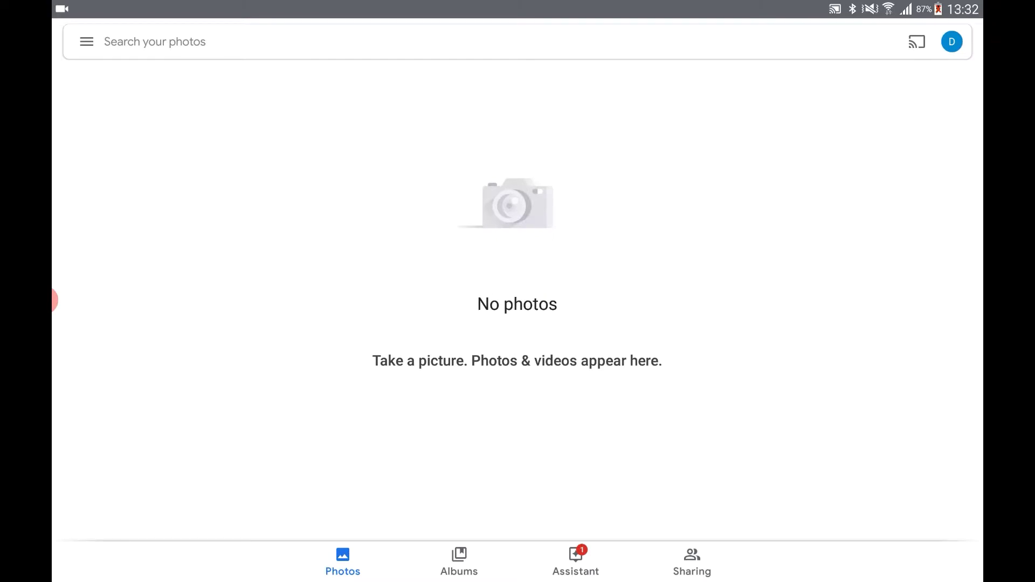
Review the Back up & sync options in the app's settings
click(86, 41)
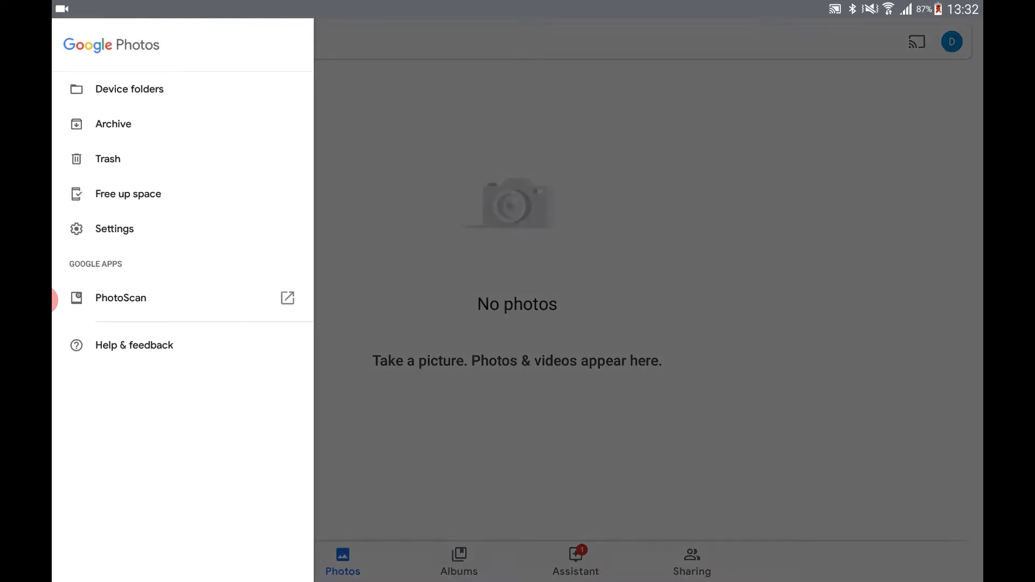
click(114, 228)
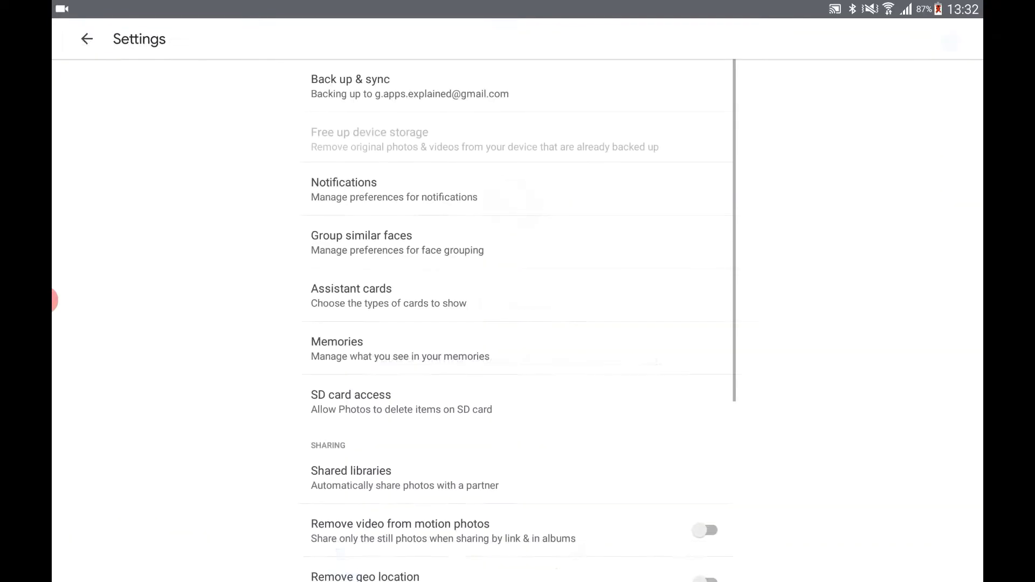
scroll(518, 323, down, 4)
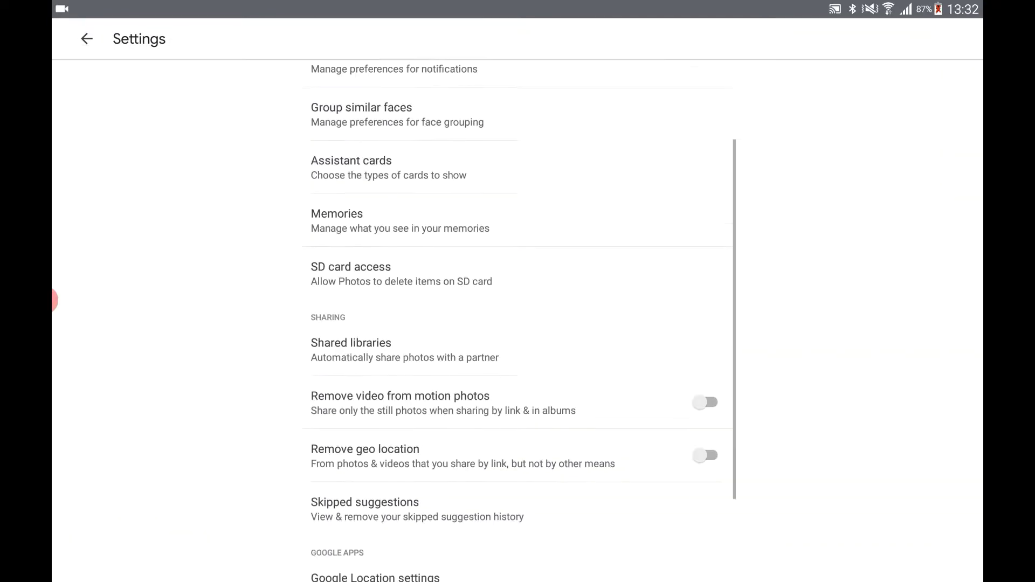
scroll(517, 324, up, 4)
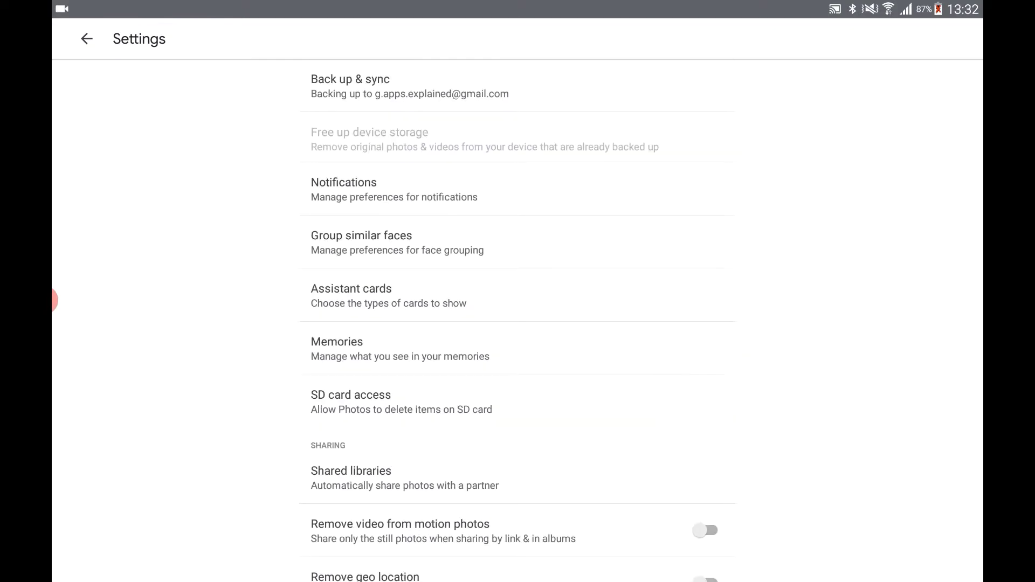
click(351, 87)
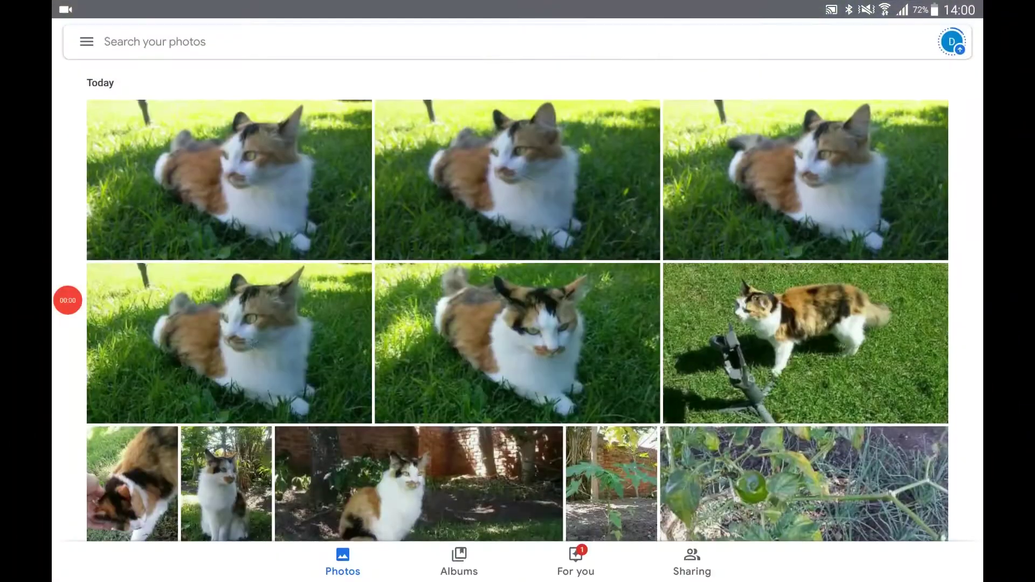
scroll(518, 300, down, 4)
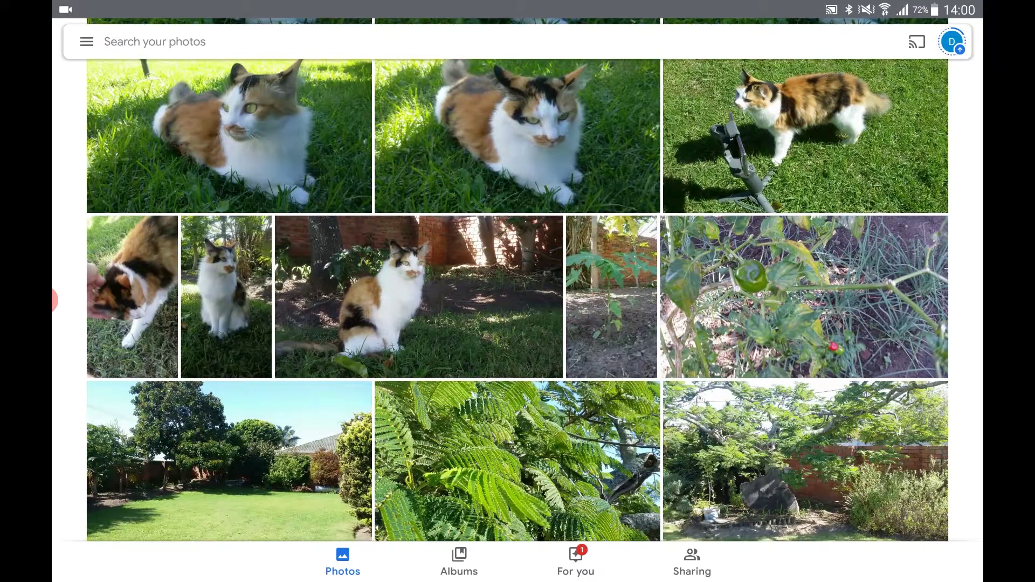
scroll(517, 300, up, 4)
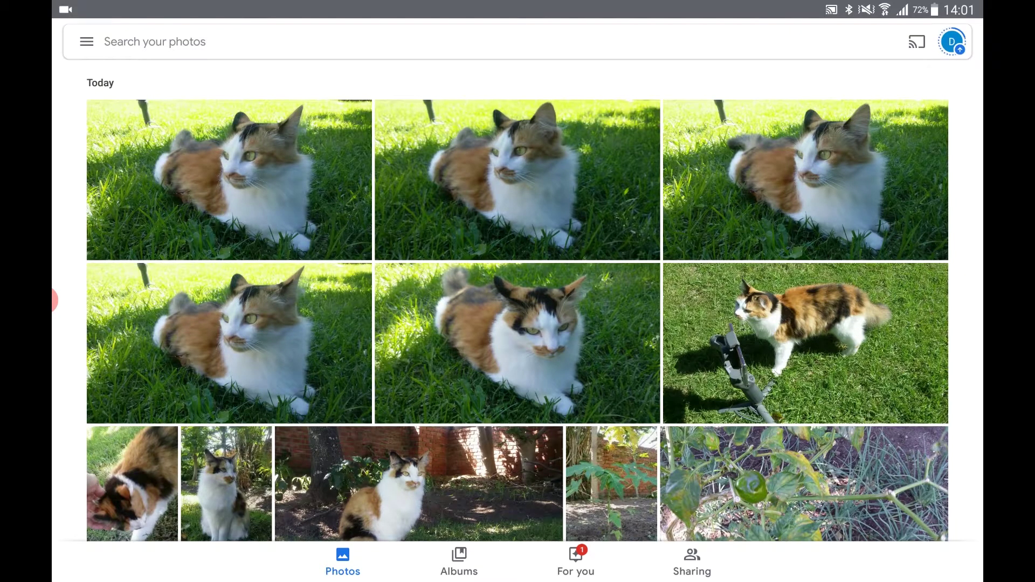
click(952, 41)
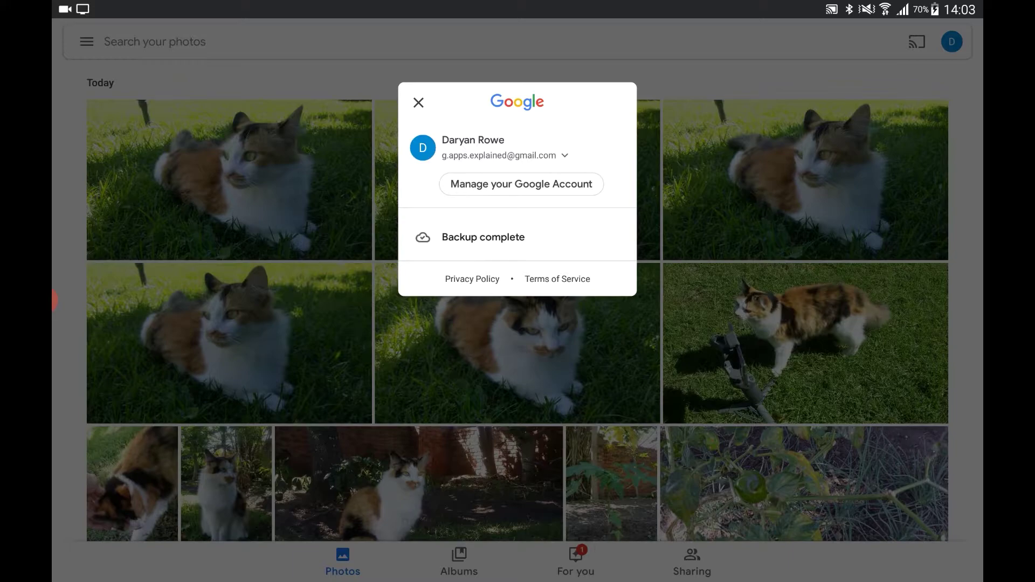
key(Escape)
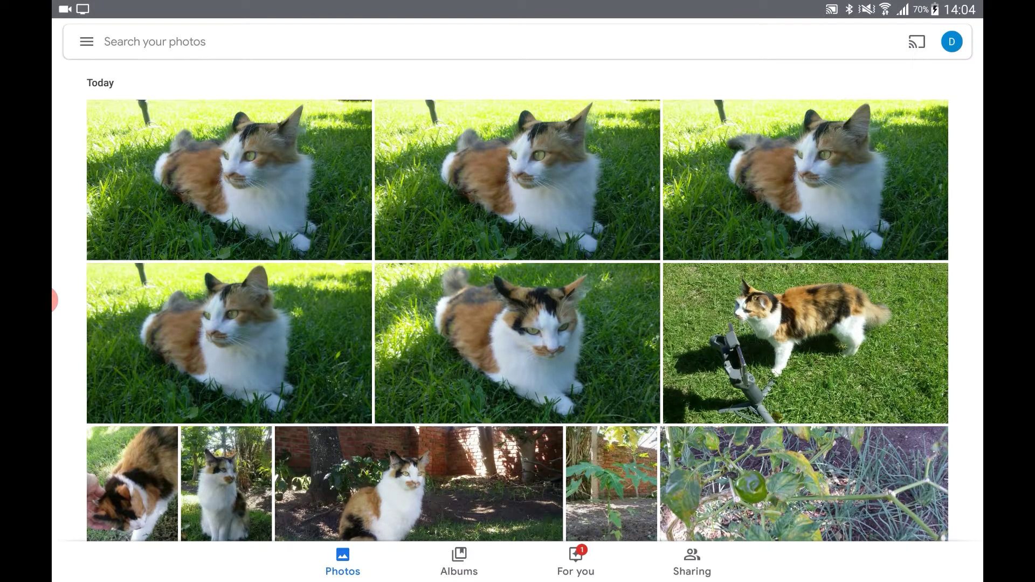
scroll(518, 302, down, 2)
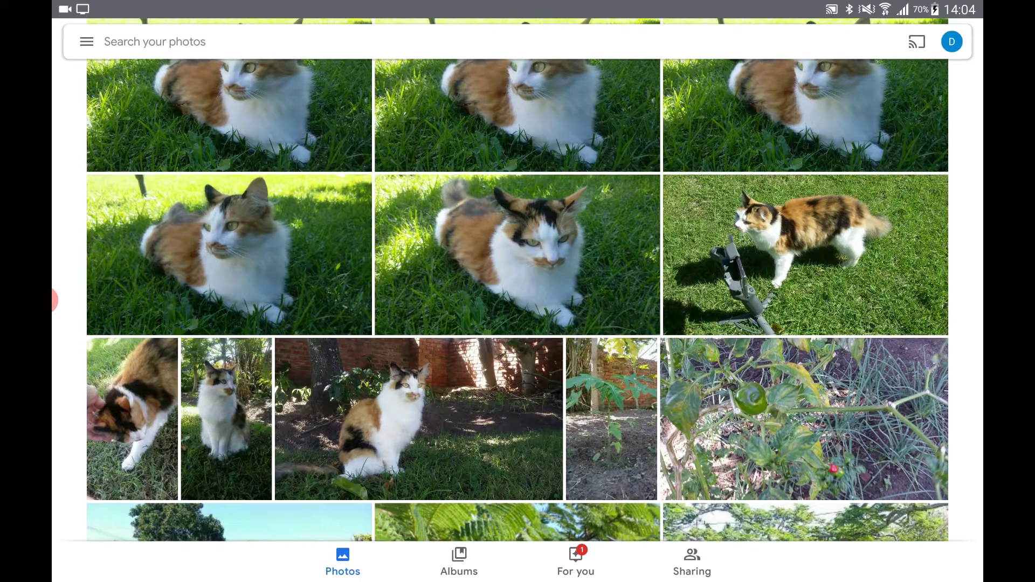
scroll(518, 302, down, 2)
scroll(518, 302, up, 4)
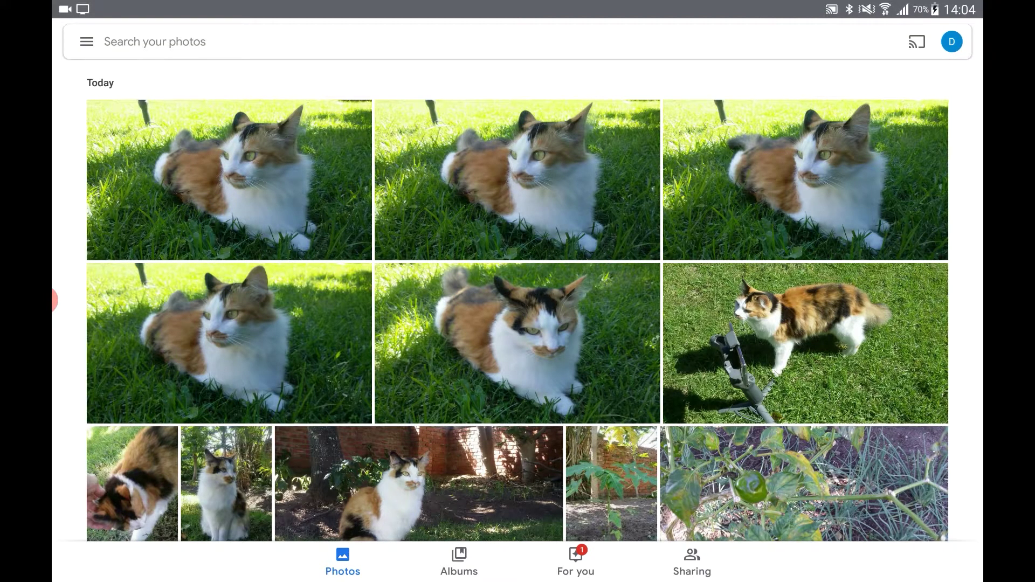
Select three cat-on-grass photos from Today and move them to the trash
click(229, 343)
click(229, 180)
click(806, 180)
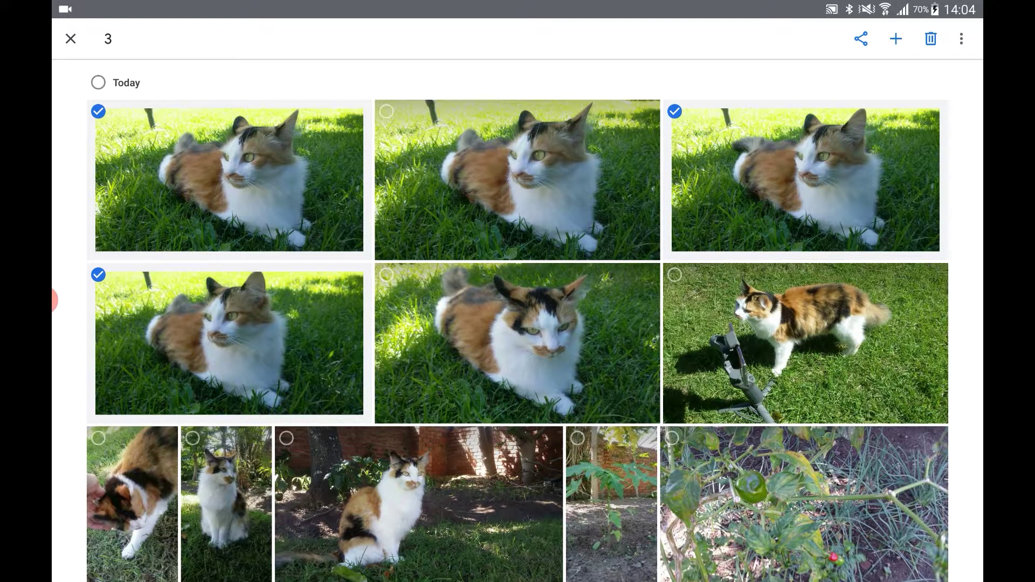
click(931, 38)
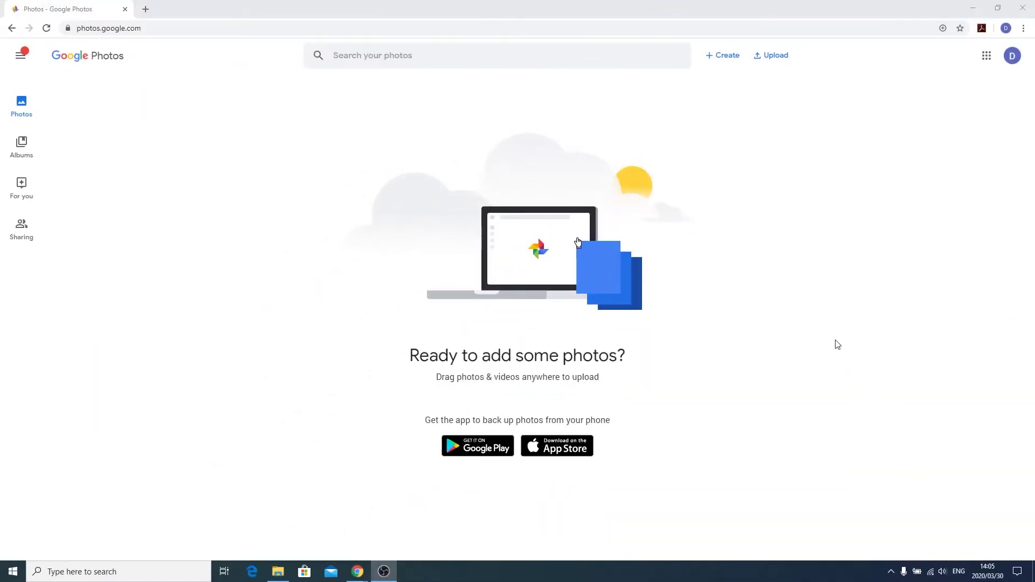
Reload photos.google.com in Chrome to show the synced Today library
click(815, 316)
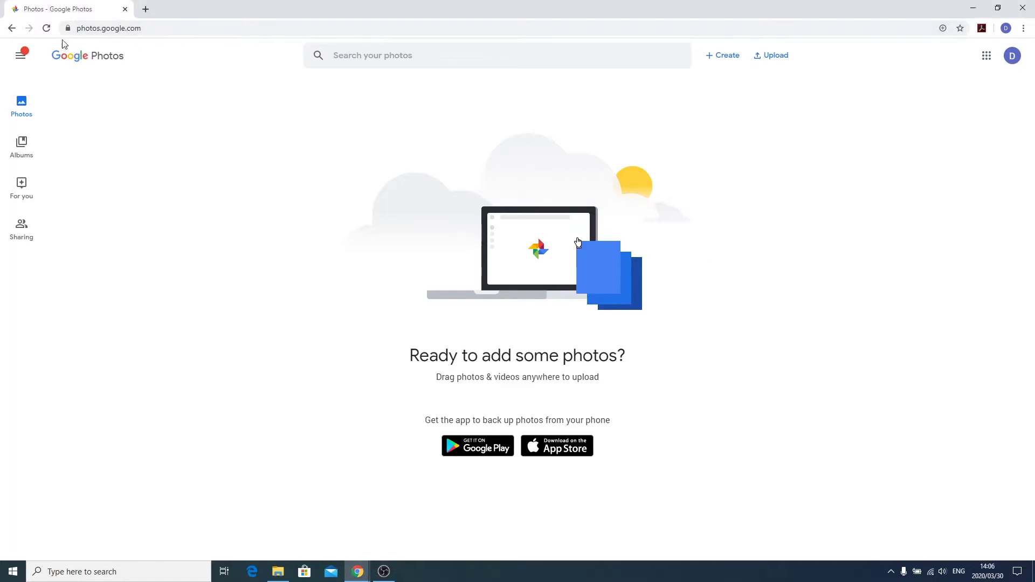
click(47, 29)
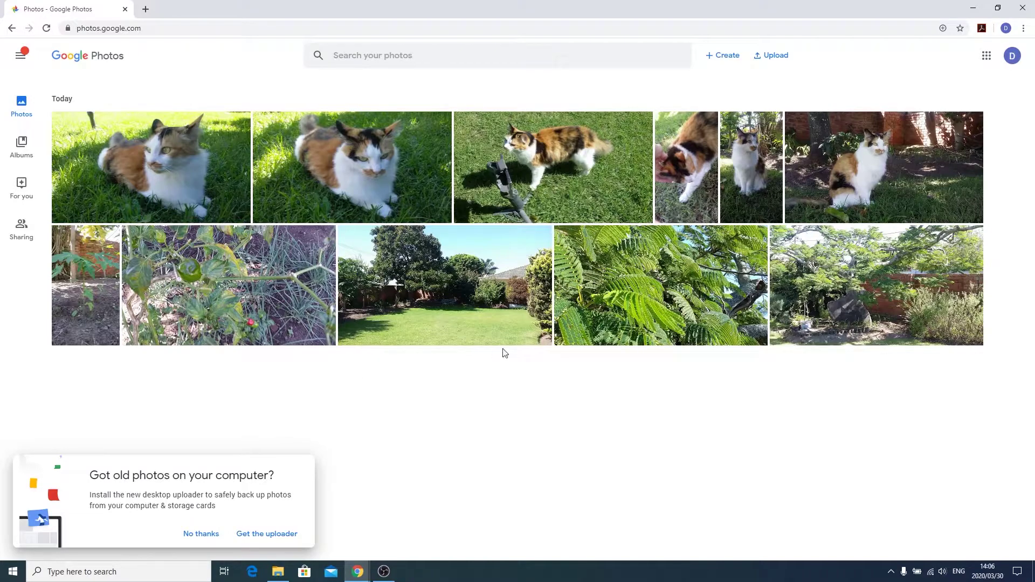
Download and run the Backup and Sync installer, then return to the photo library
click(266, 535)
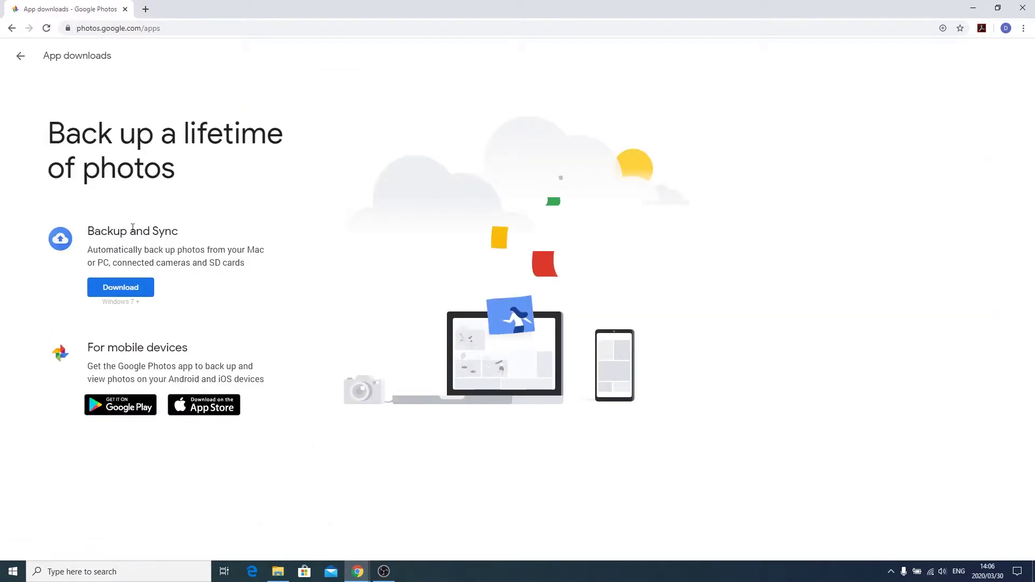
click(119, 289)
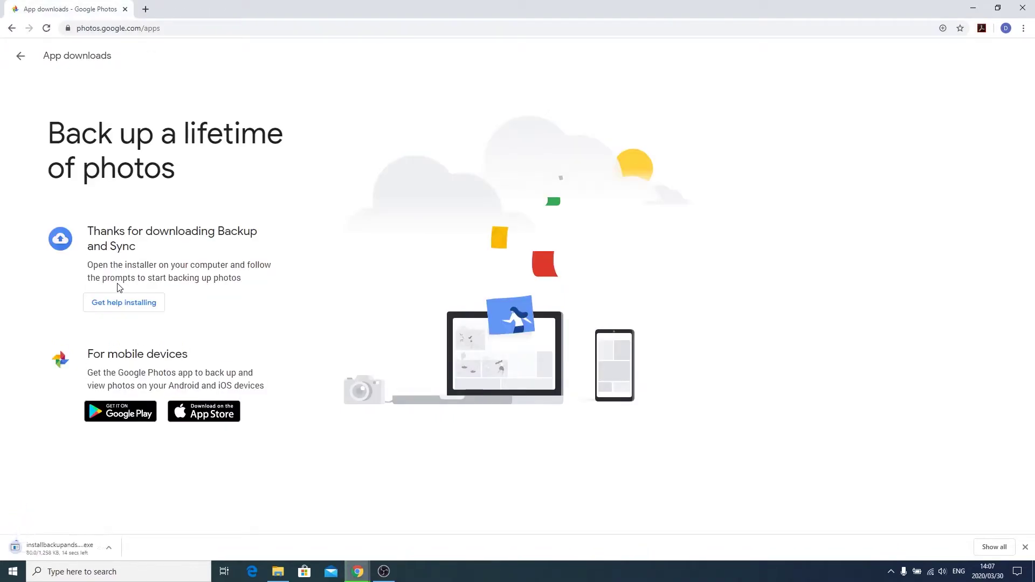
click(75, 555)
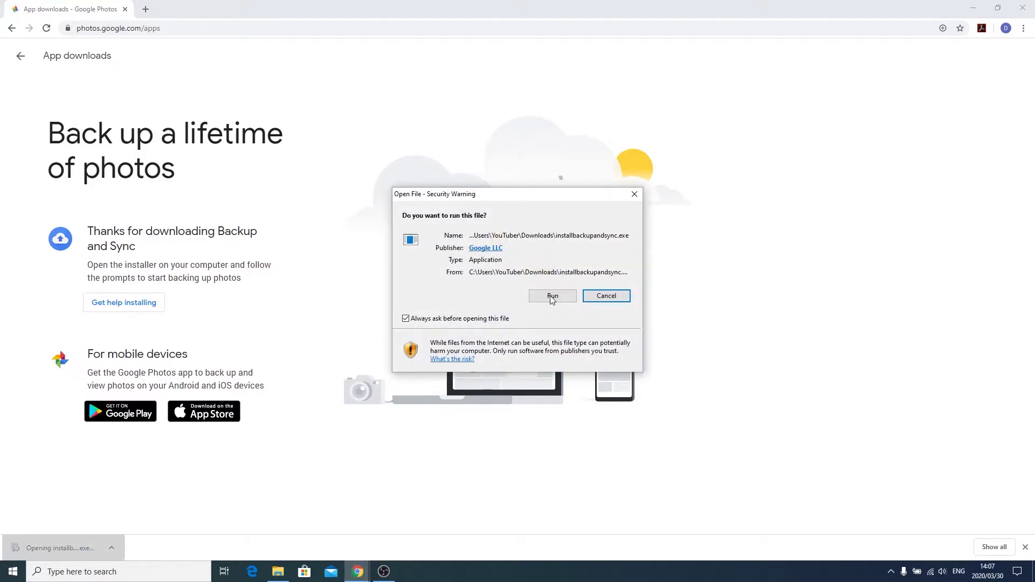
click(553, 297)
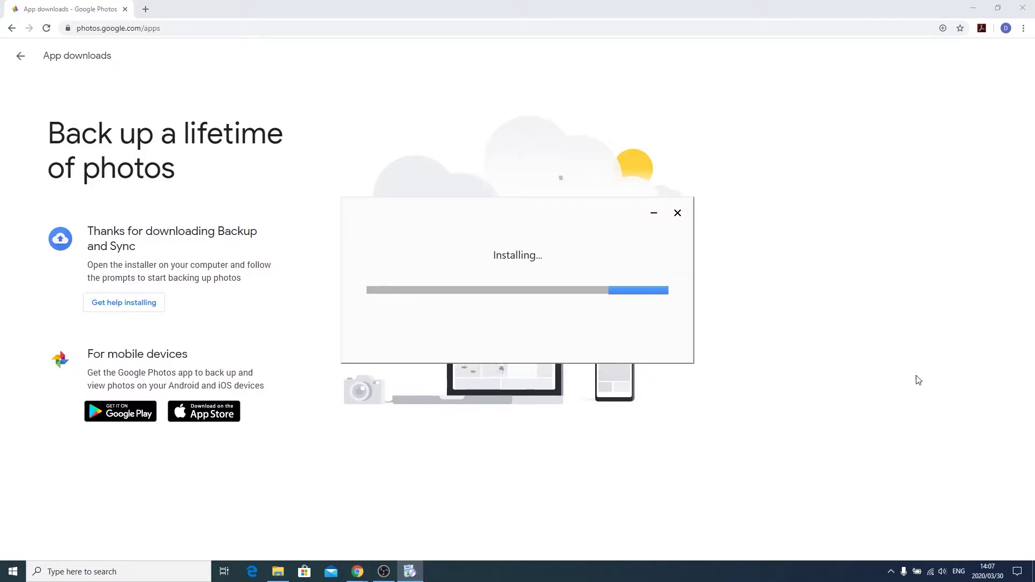
click(664, 345)
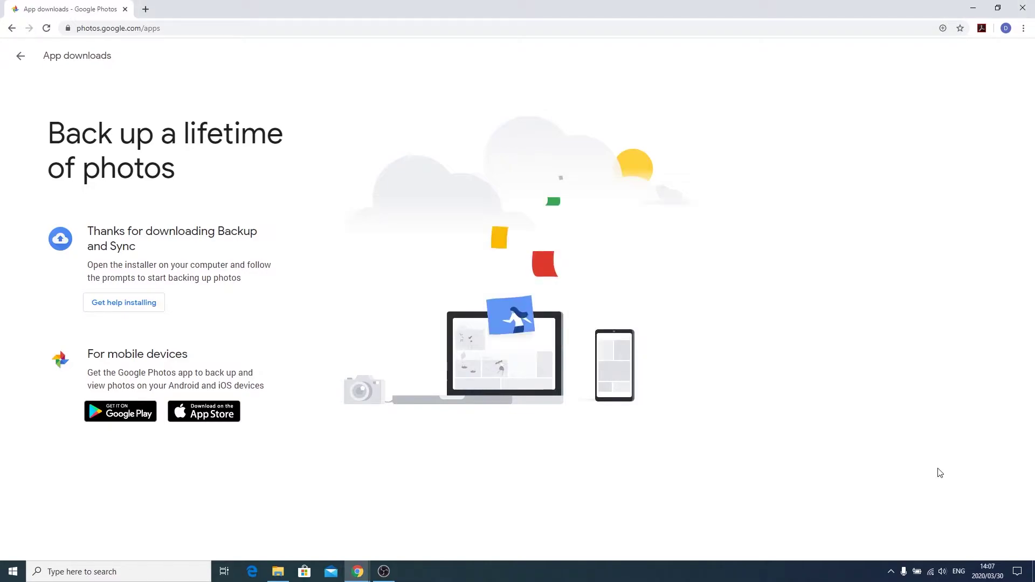
click(12, 29)
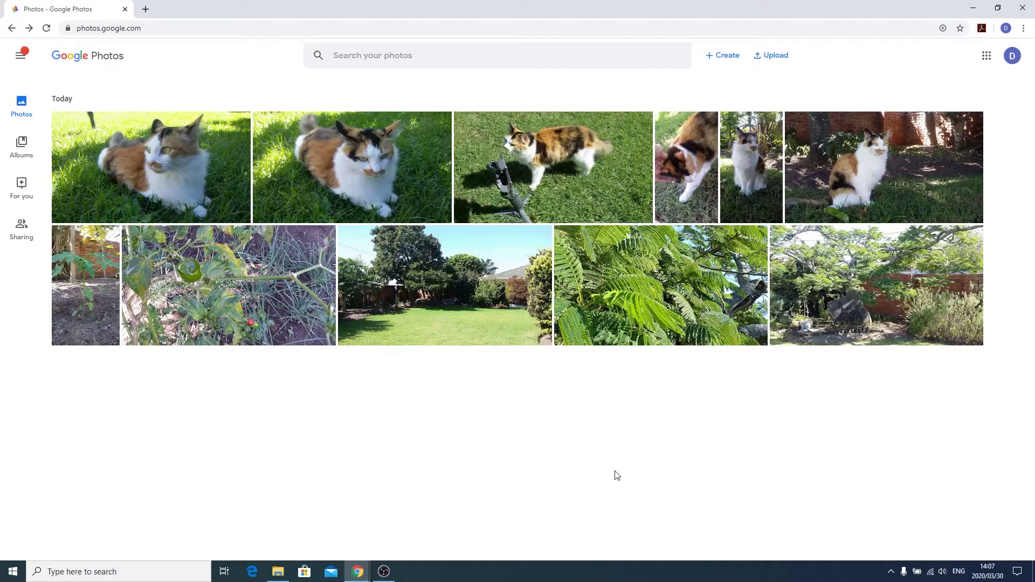
Launch Backup and Sync from Google via Start search and begin its setup
key(super)
text(bac)
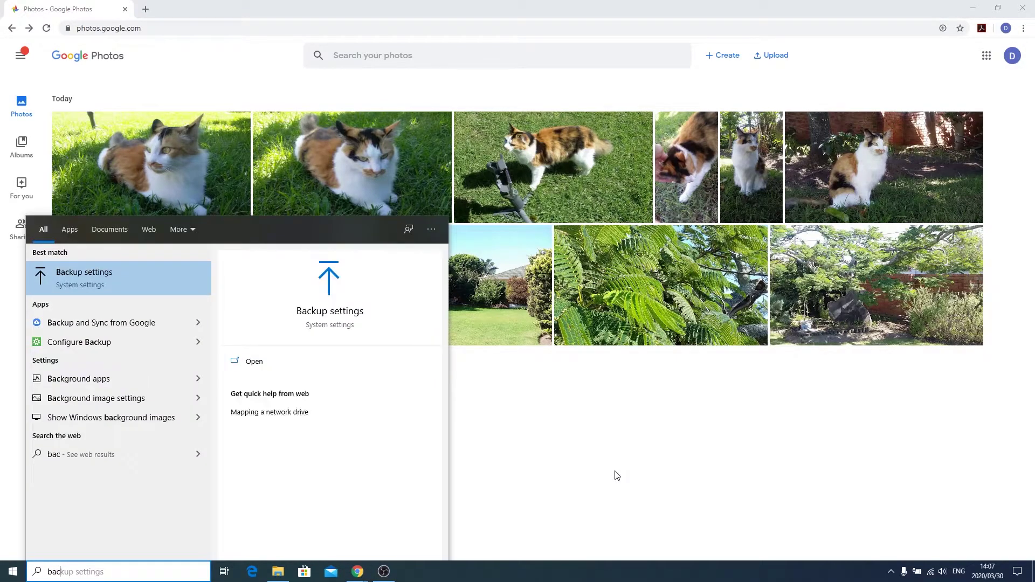
text(k)
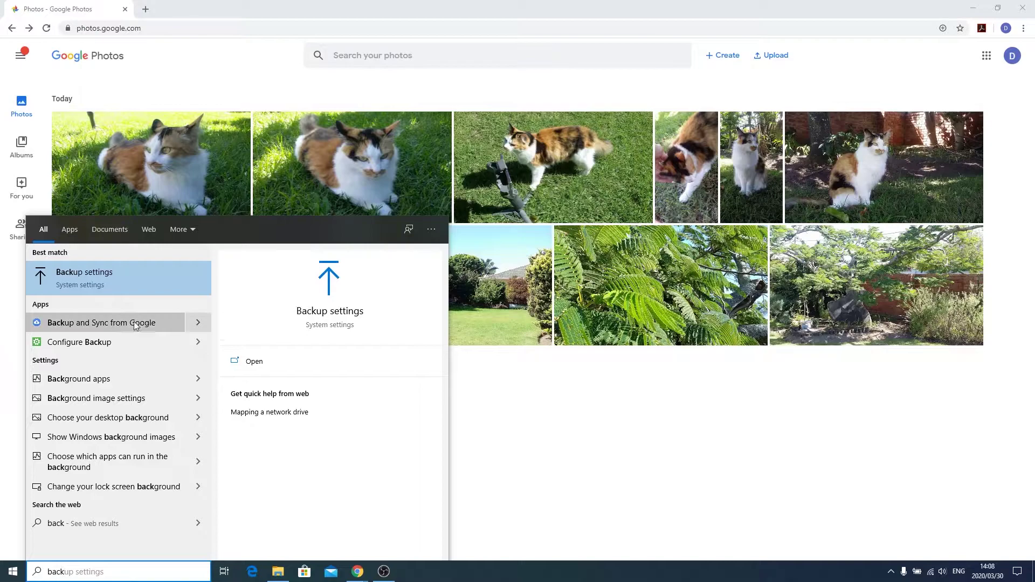
click(134, 324)
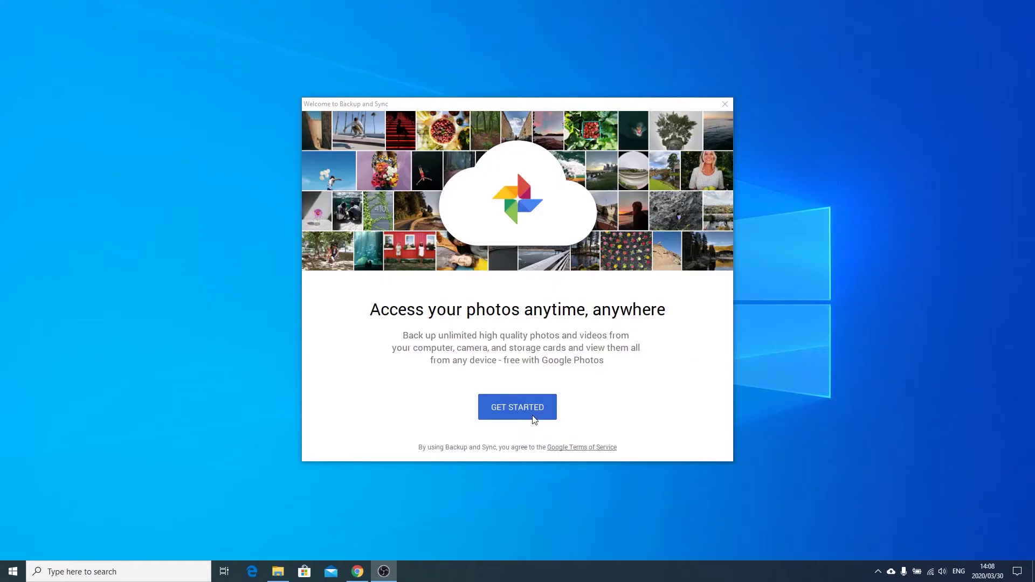
click(525, 413)
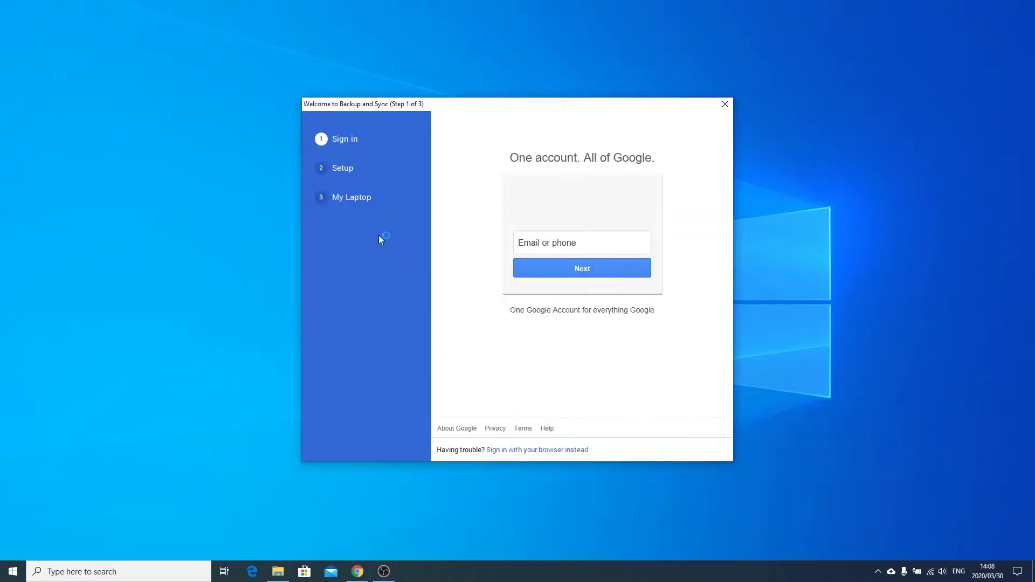
Sign in with the account e-mail and password, and keep photo and video backup selected
click(562, 241)
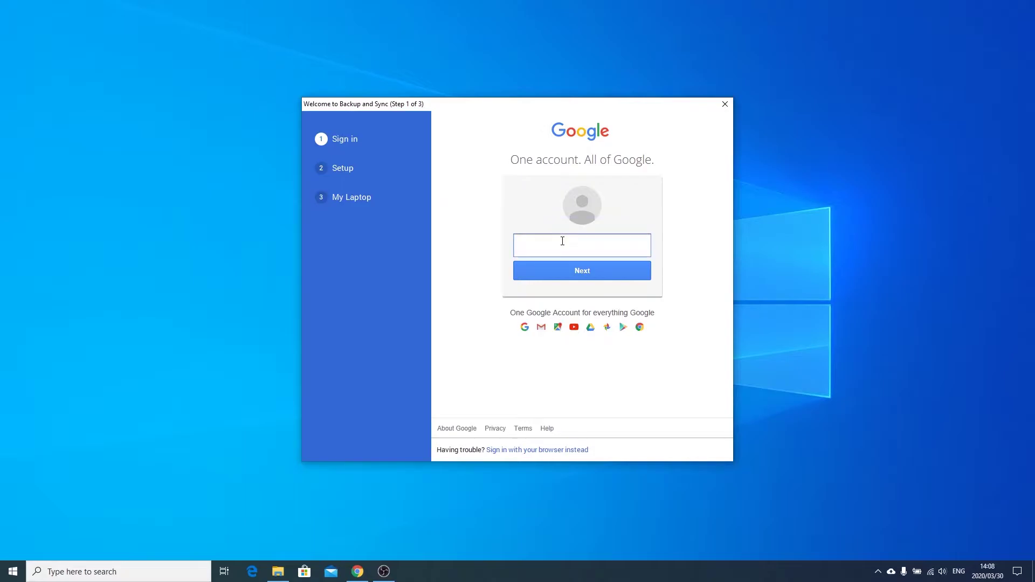
click(585, 271)
text(*********)
key(Return)
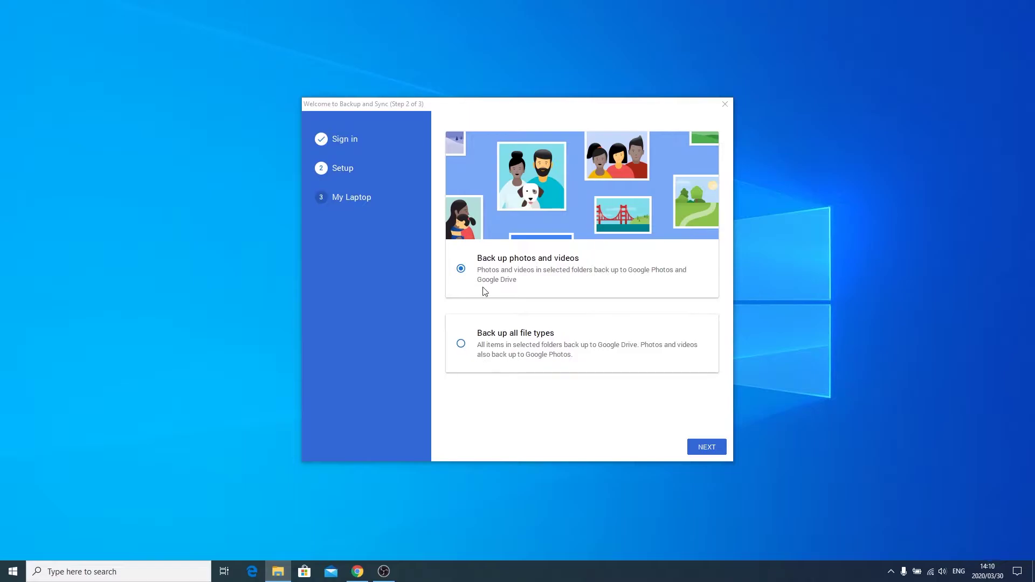
click(713, 447)
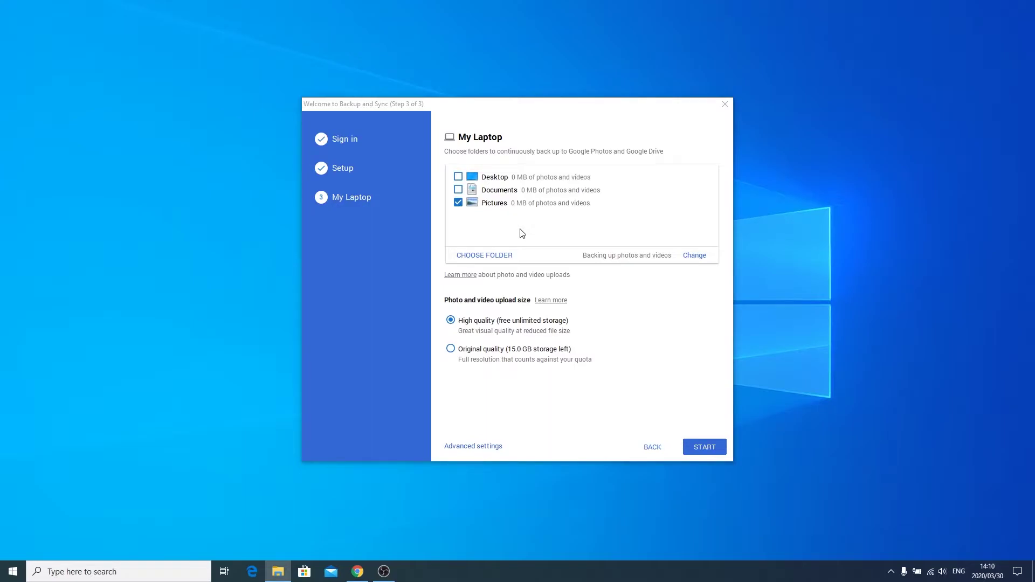
click(708, 453)
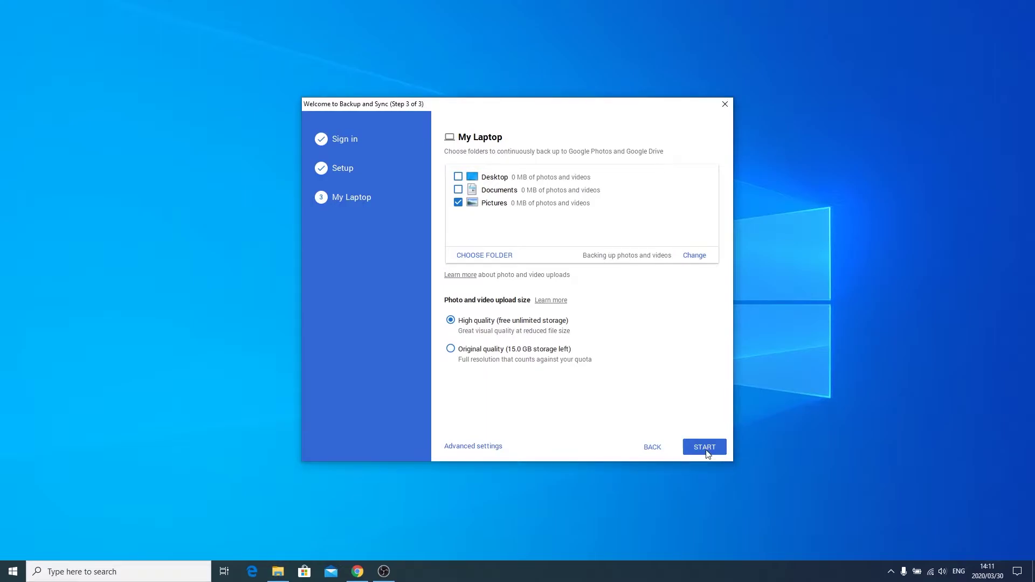
Start the Pictures backup, then save the shared conversation's photos to the tablet library
click(706, 450)
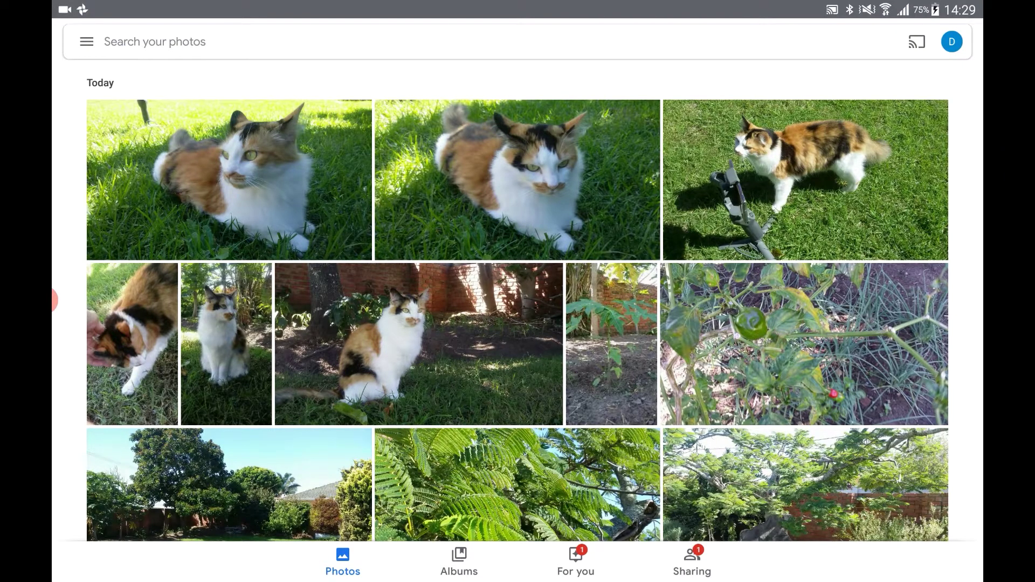
drag(517, 3, 518, 323)
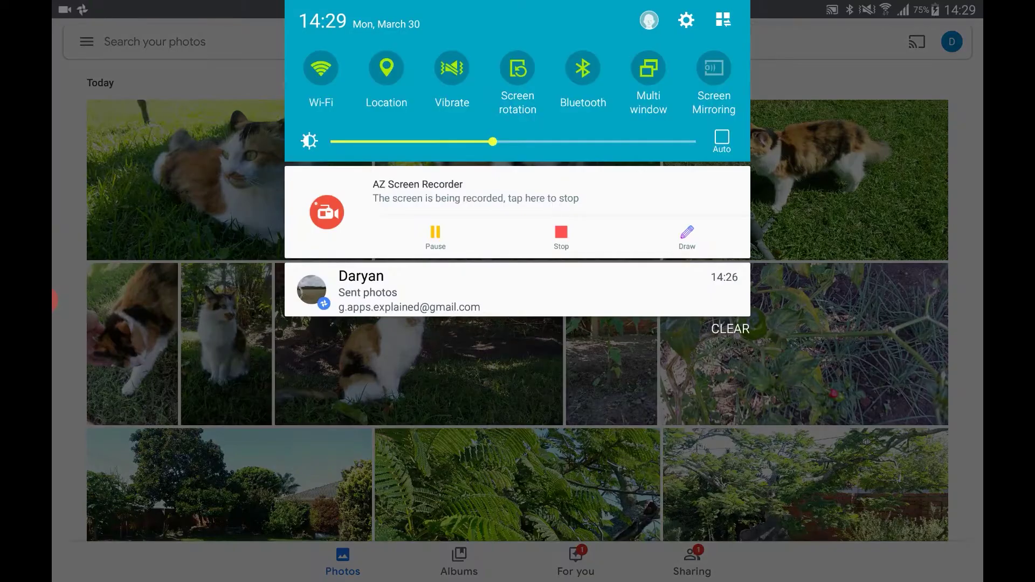
click(410, 292)
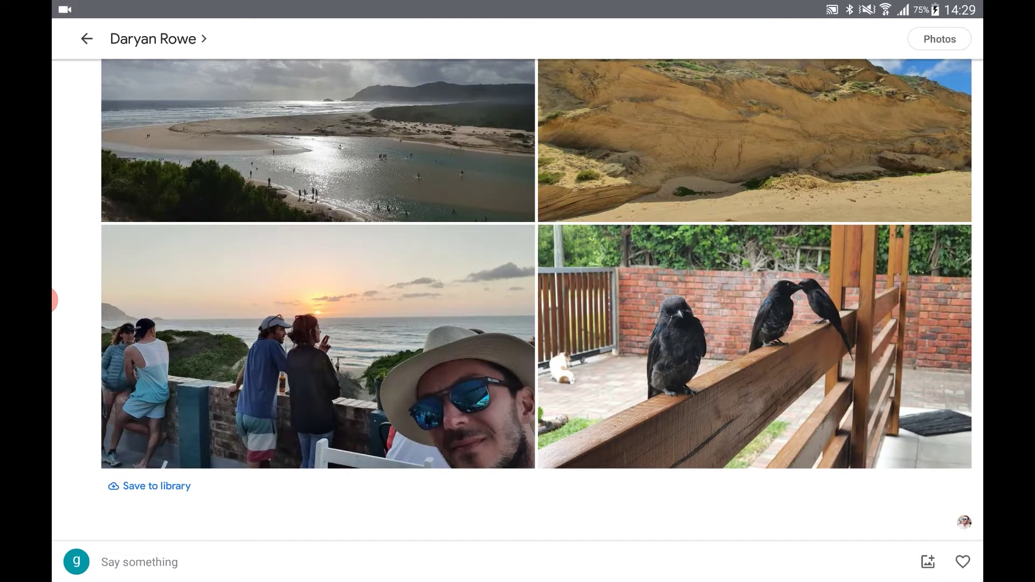
click(149, 486)
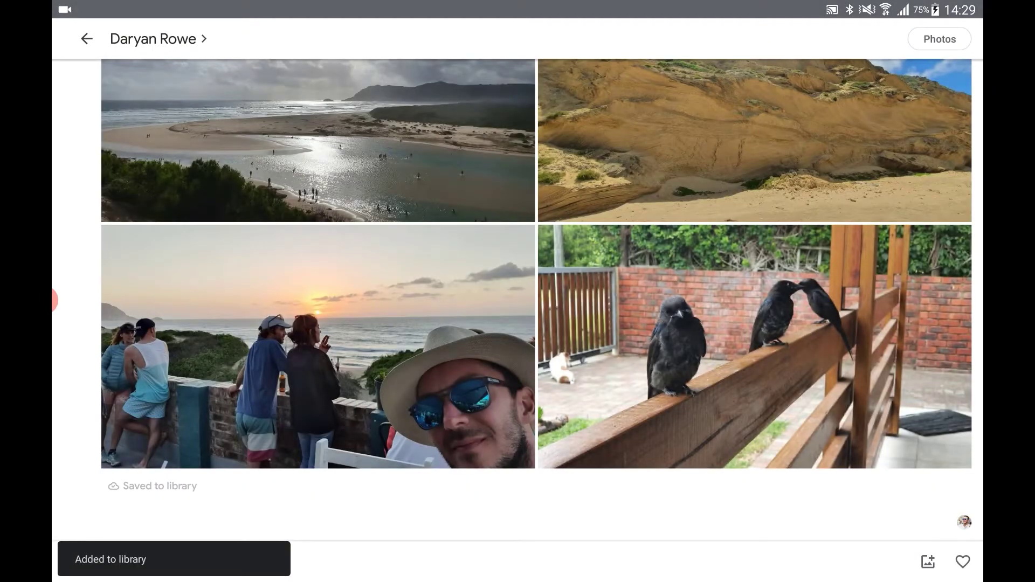
Leave the shared conversation and scroll through the main Photos timeline
click(87, 39)
click(343, 561)
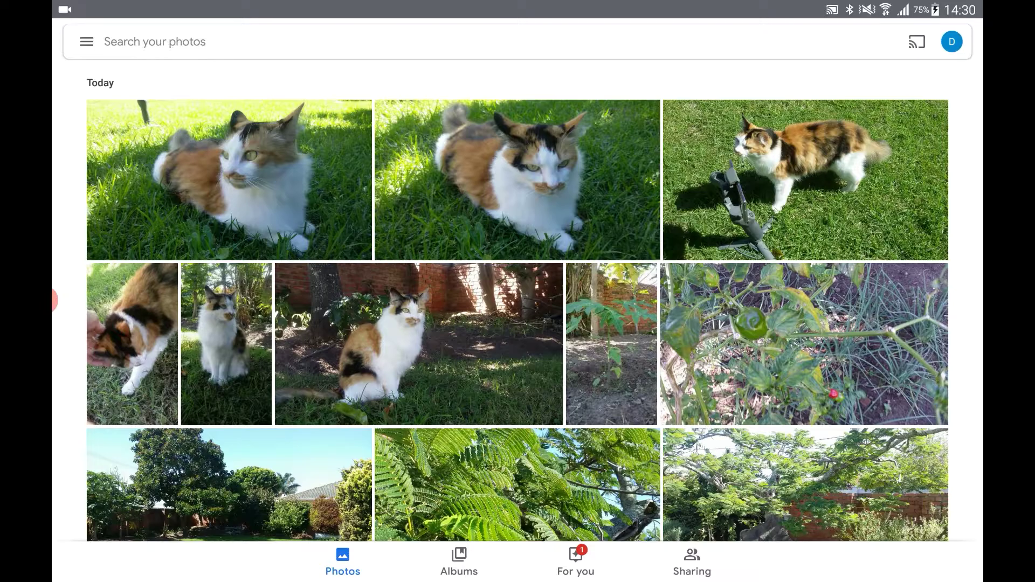
scroll(518, 299, down, 20)
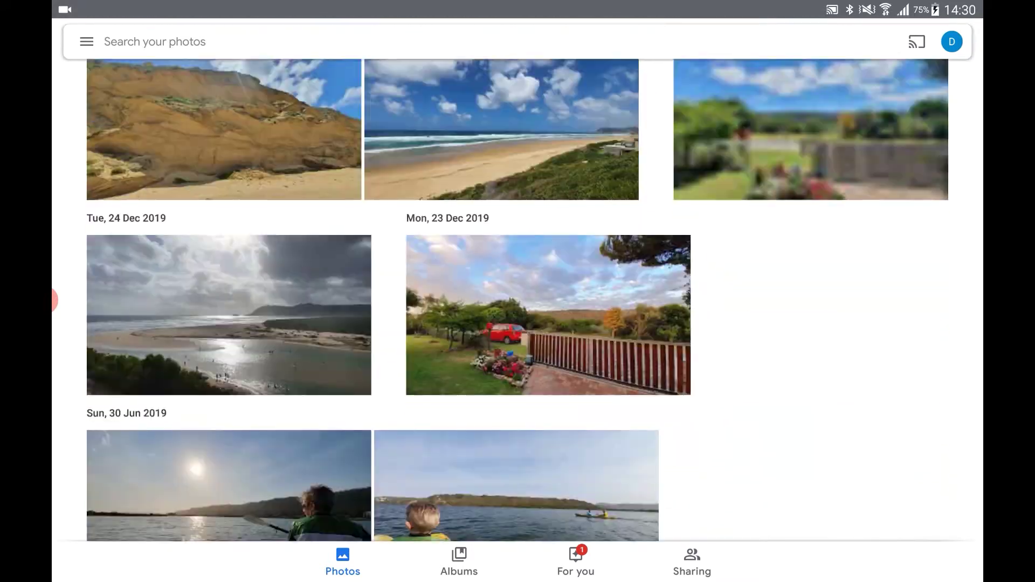
scroll(54, 300, down, 10)
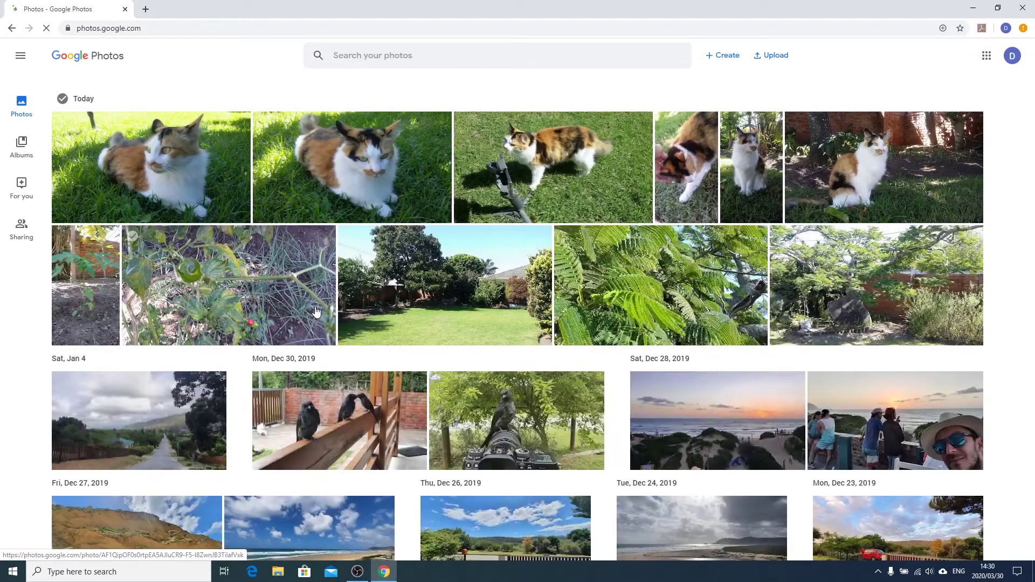
scroll(316, 312, down, 6)
scroll(316, 311, down, 7)
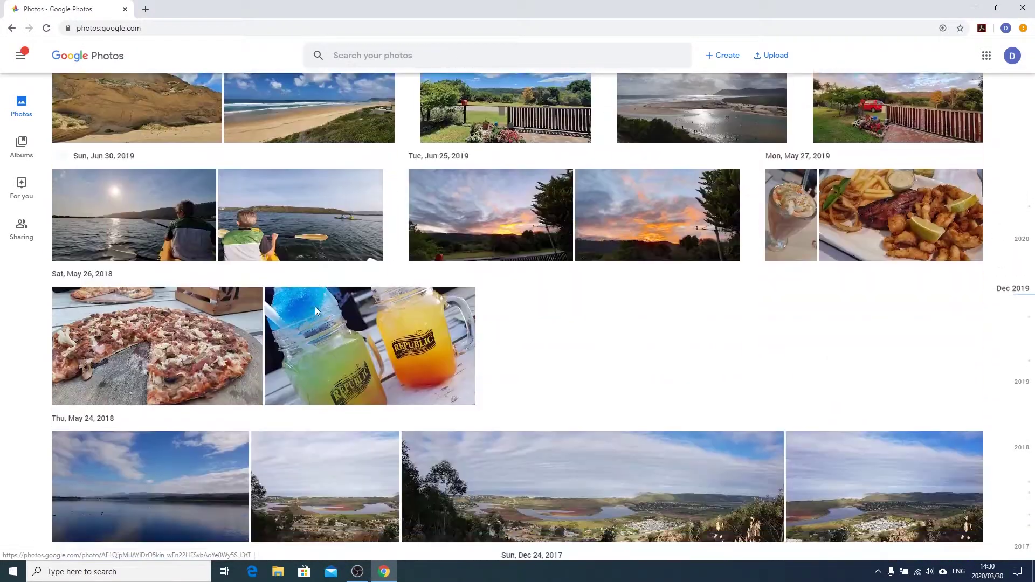
key(Home)
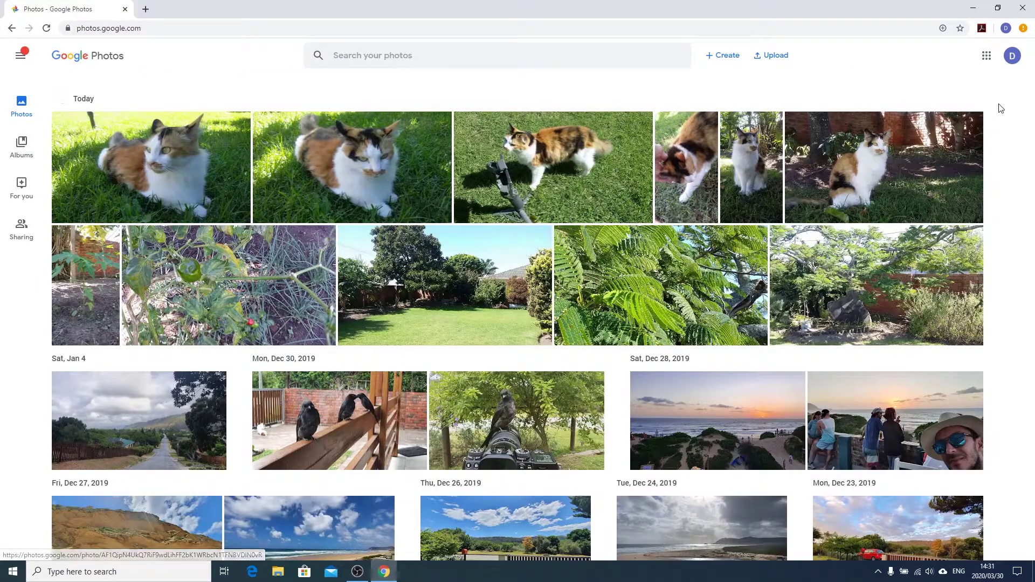
mouse_move(1025, 146)
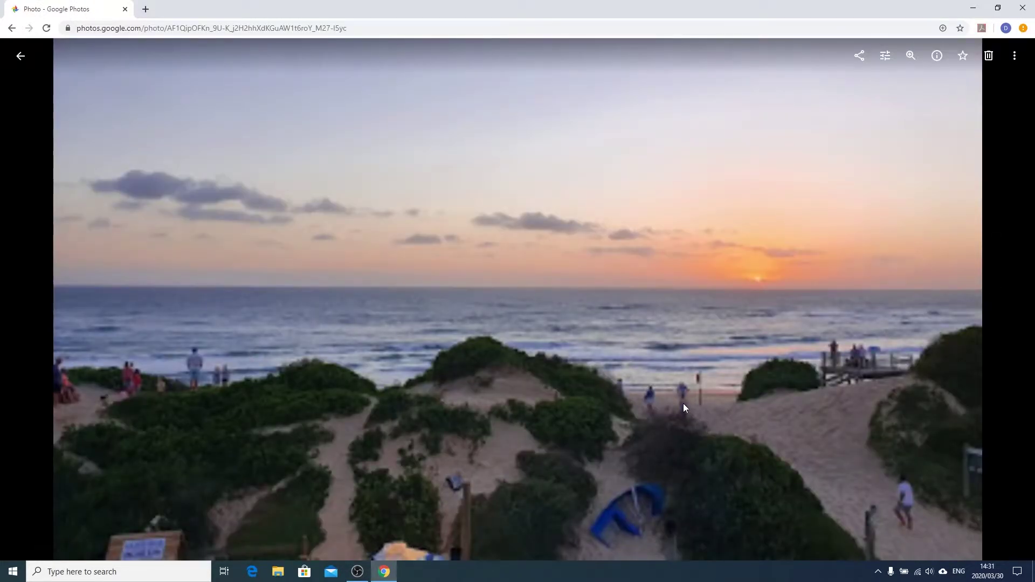
click(1027, 111)
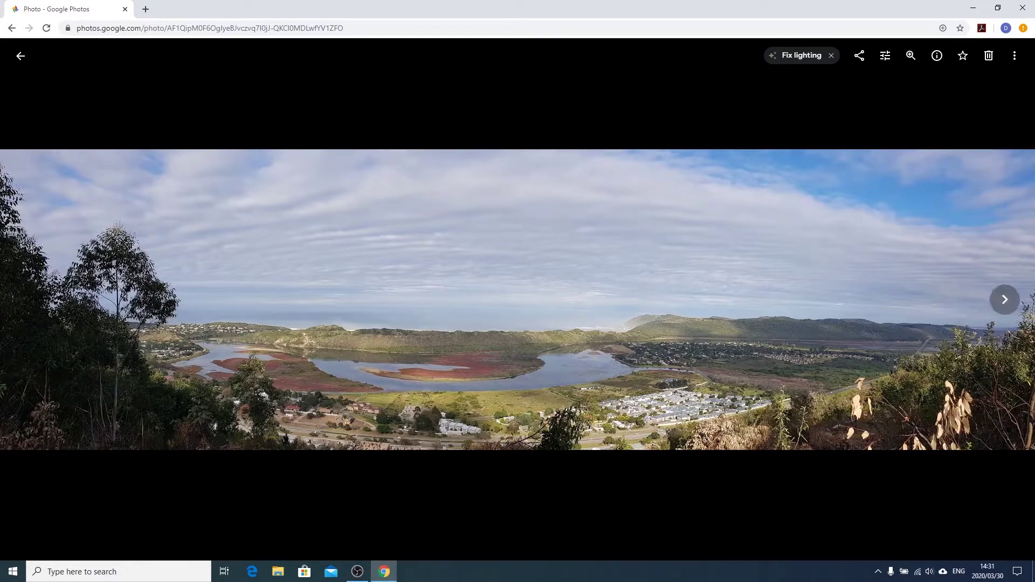
key(Escape)
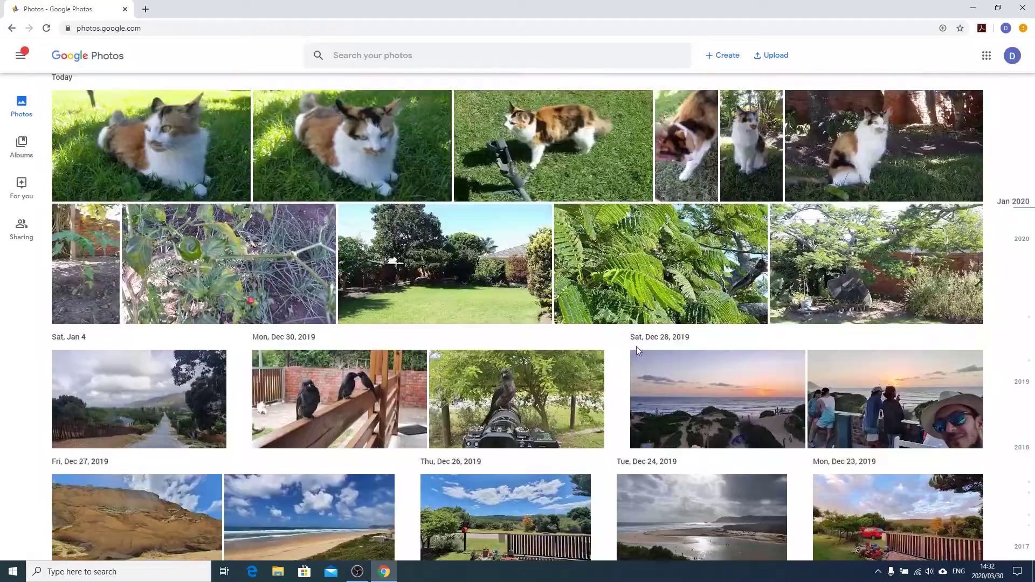
scroll(630, 348, down, 2)
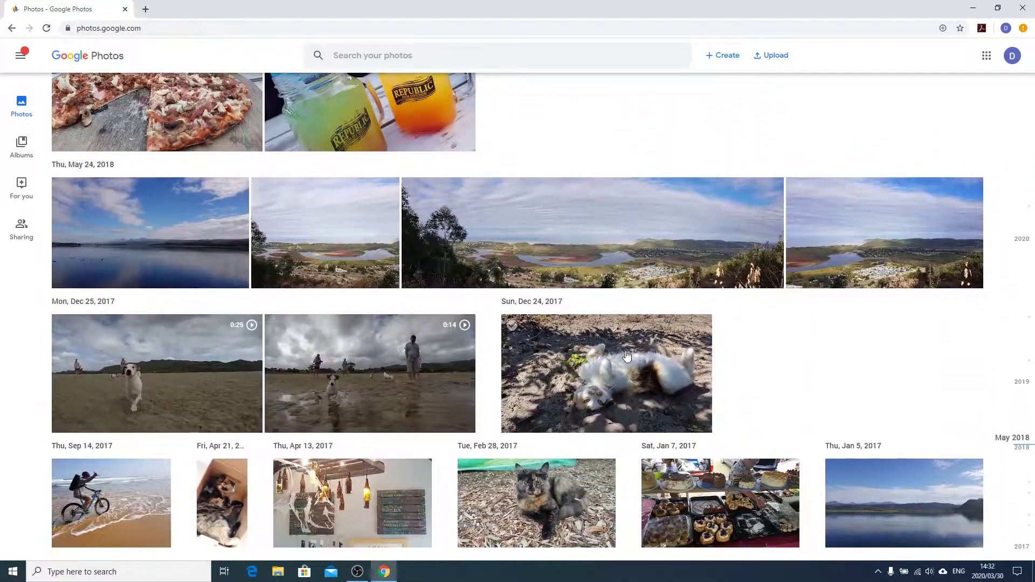
click(379, 228)
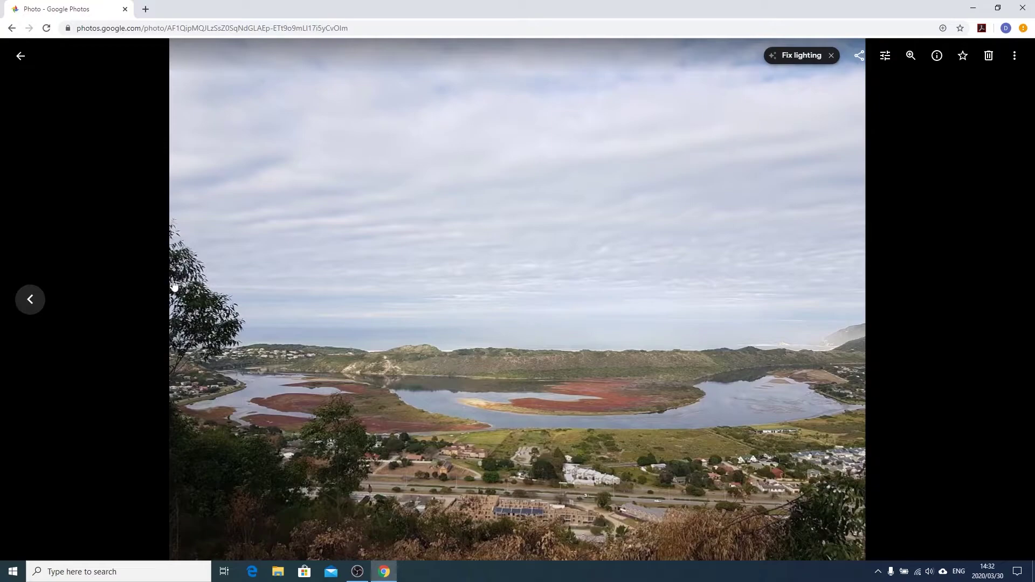
click(37, 300)
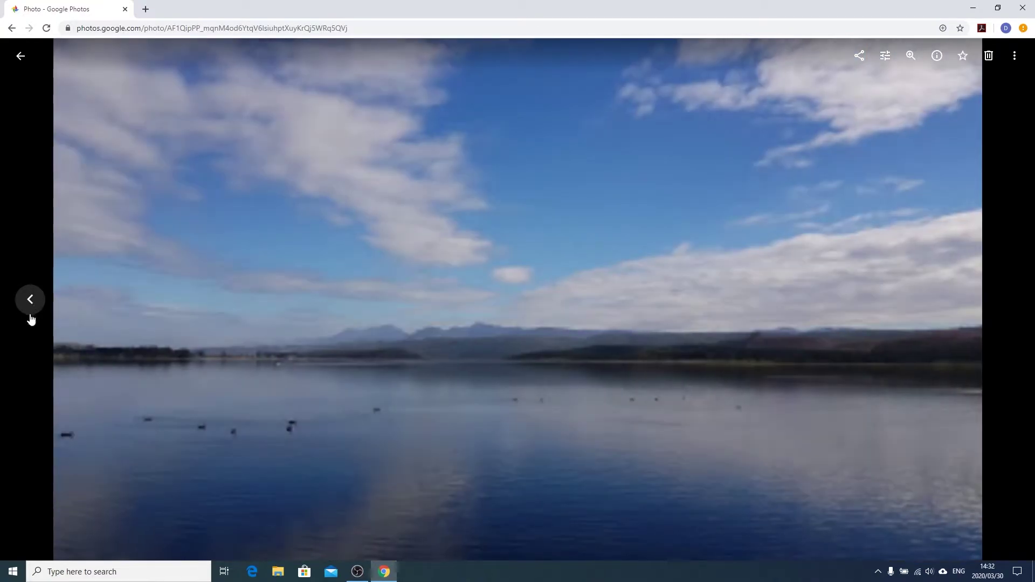
click(30, 301)
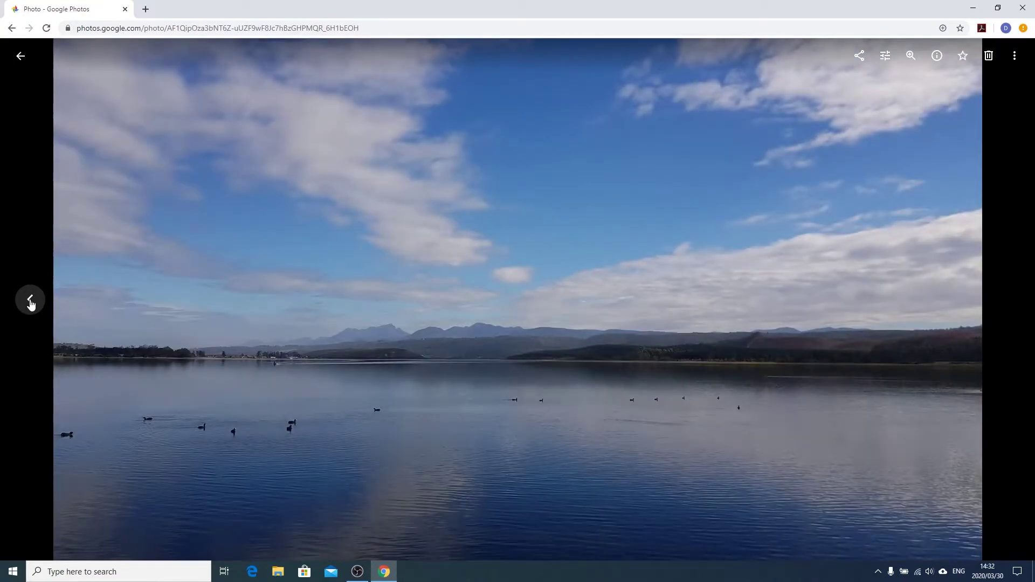
key(Escape)
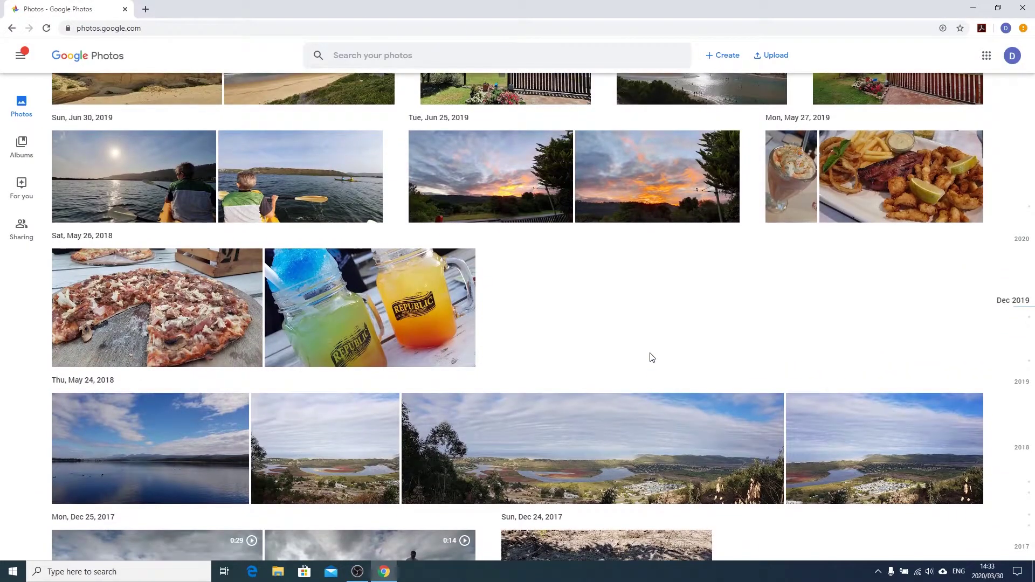
Apply and save Fix lighting on the May 24, 2018 lagoon panorama, comparing with the original
click(645, 466)
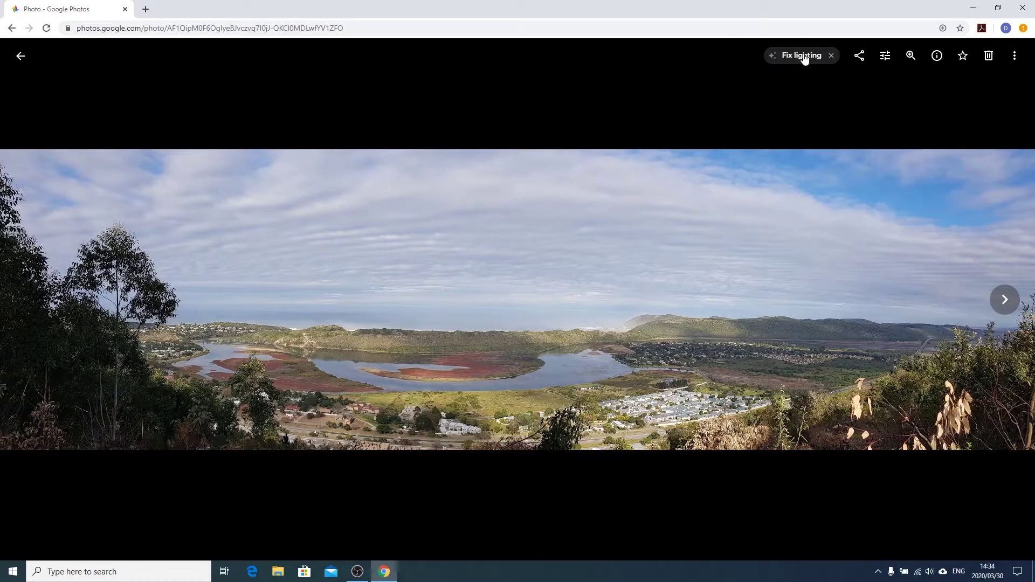
click(803, 56)
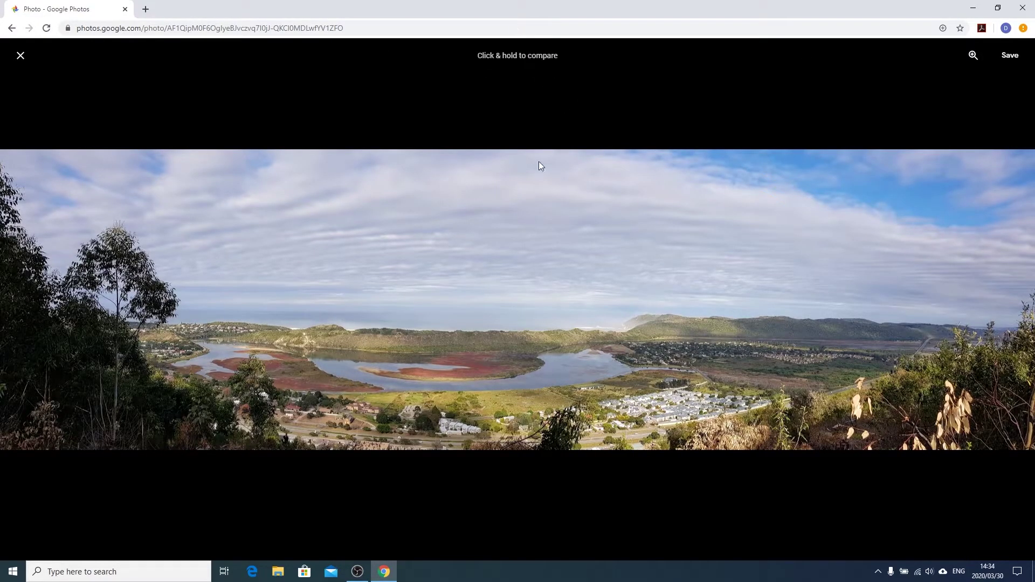
drag(698, 317, 698, 317)
click(1011, 56)
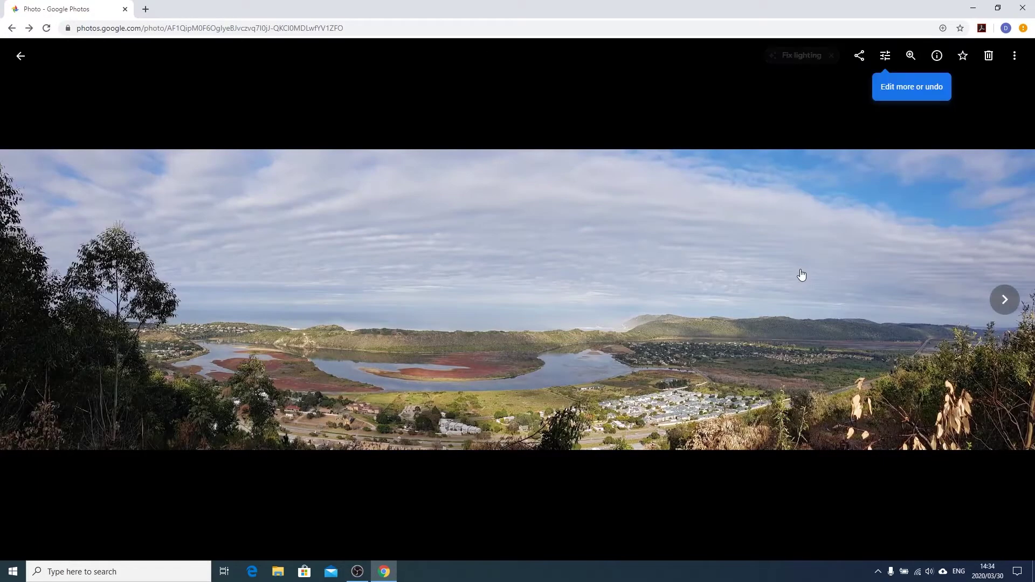
key(Escape)
Create a shareable link for the beach photo and copy it
click(306, 297)
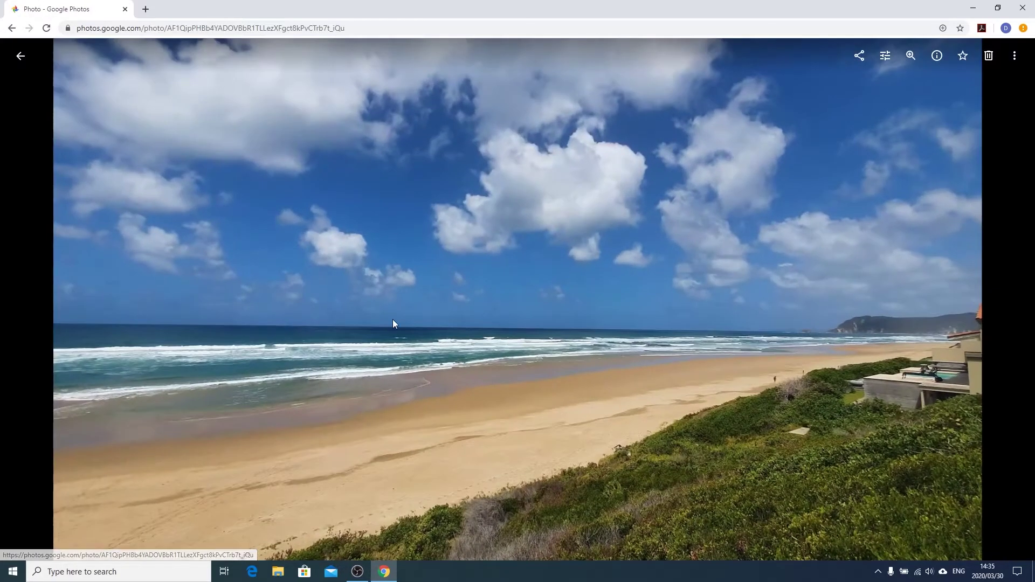
click(861, 56)
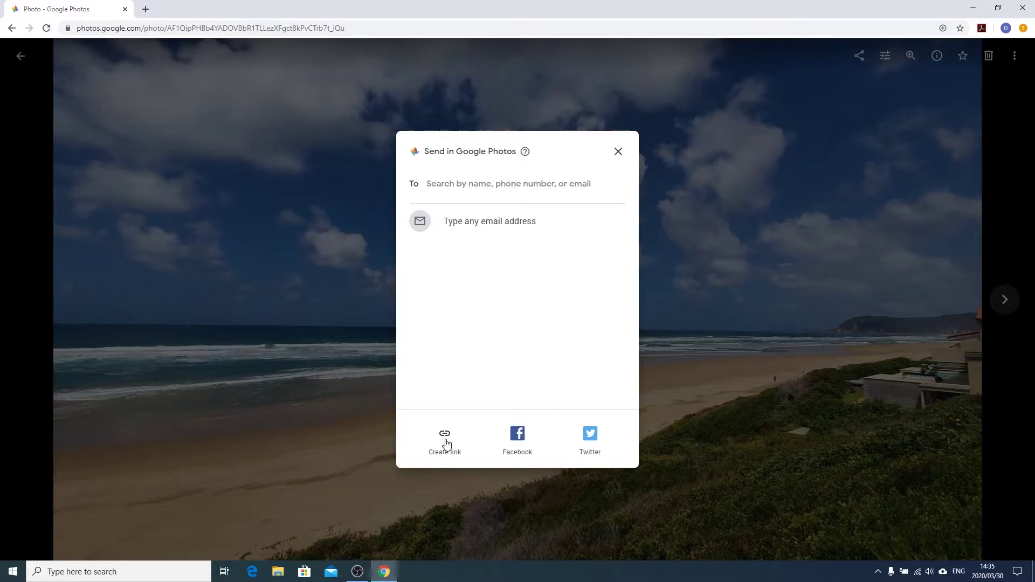
click(446, 443)
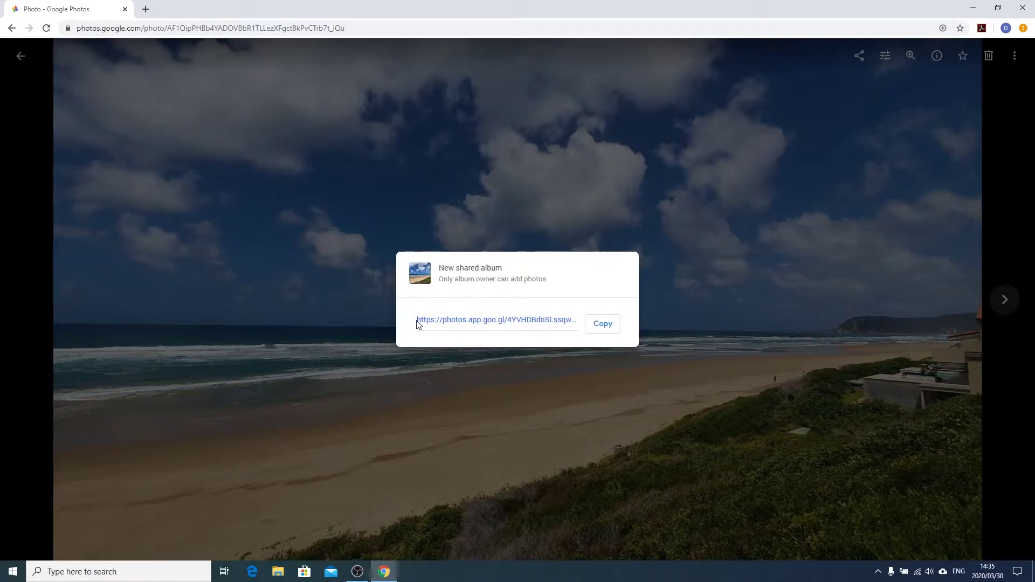
click(603, 325)
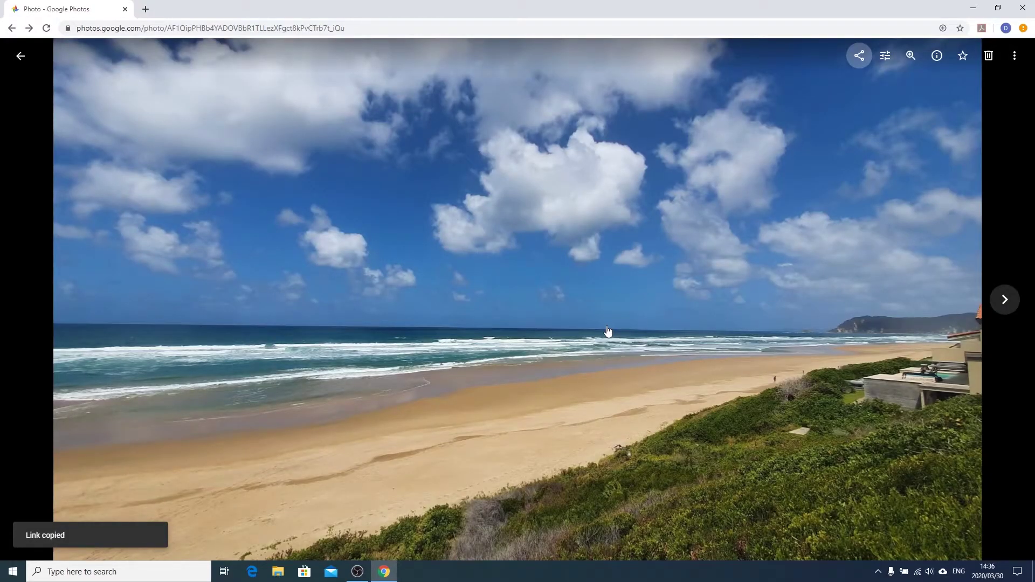
Edit the beach photo, trying West, Eiffel and Auto before applying a toned-down filter
click(885, 56)
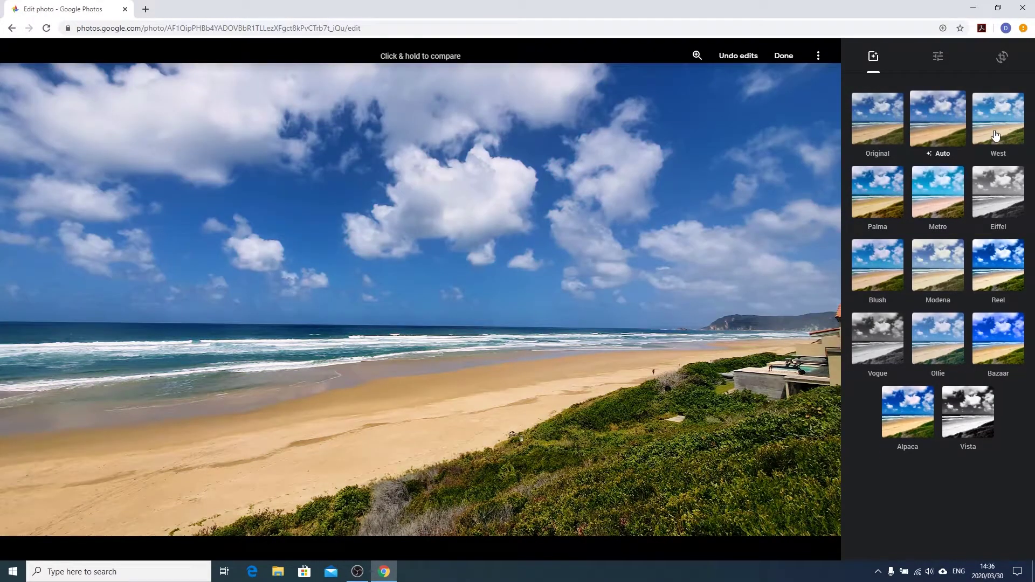
click(995, 137)
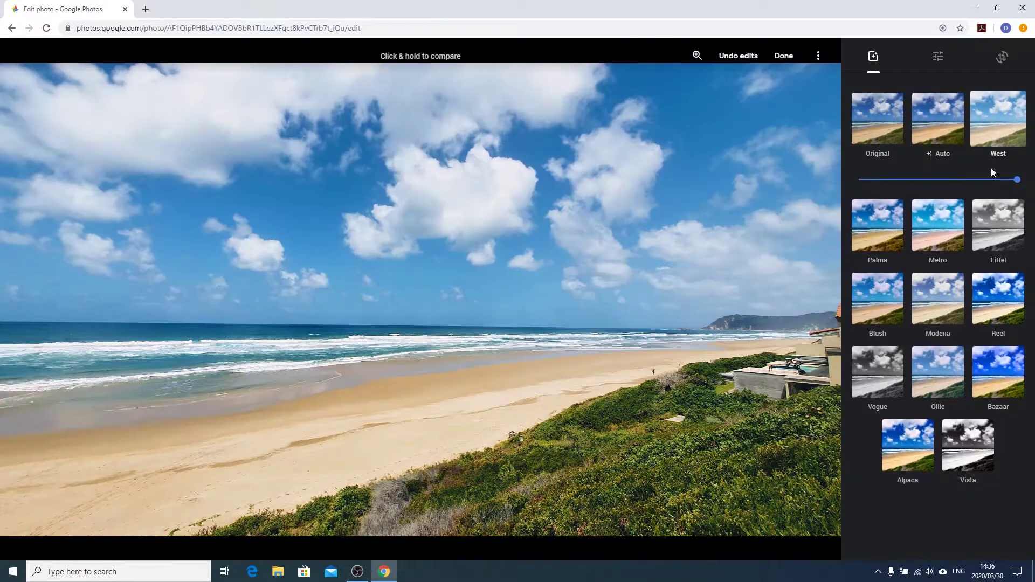
click(994, 229)
click(956, 136)
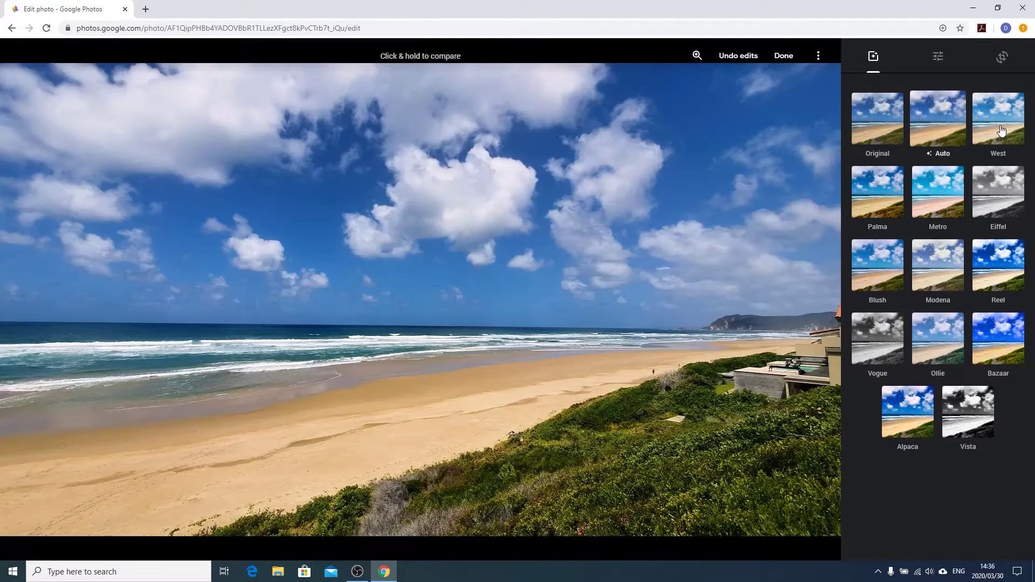
click(1002, 131)
drag(1015, 179, 982, 179)
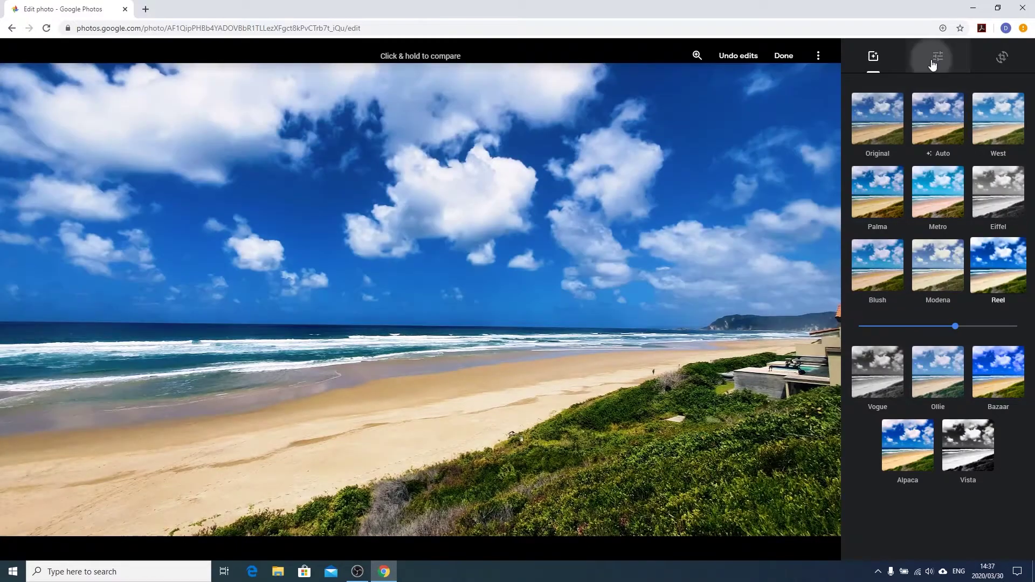
Adjust the Light and Colour sliders back to the middle and add a slight Pop boost
click(933, 64)
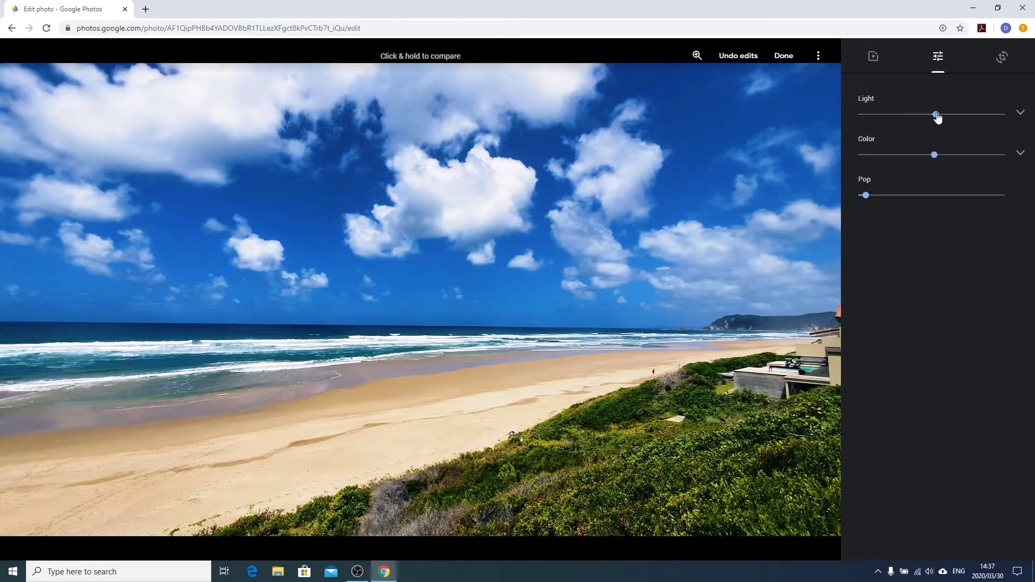
mouse_move(937, 117)
mouse_down()
mouse_move(990, 117)
mouse_move(861, 122)
mouse_move(932, 116)
mouse_up()
mouse_move(936, 156)
mouse_down()
mouse_move(1003, 167)
mouse_move(861, 161)
mouse_move(989, 167)
mouse_move(932, 158)
mouse_up()
mouse_move(871, 202)
mouse_down()
mouse_move(972, 193)
mouse_move(857, 225)
mouse_move(873, 198)
mouse_up()
Try a tighter crop and 5° tilt, restore the full level frame, and save the edits
click(1004, 56)
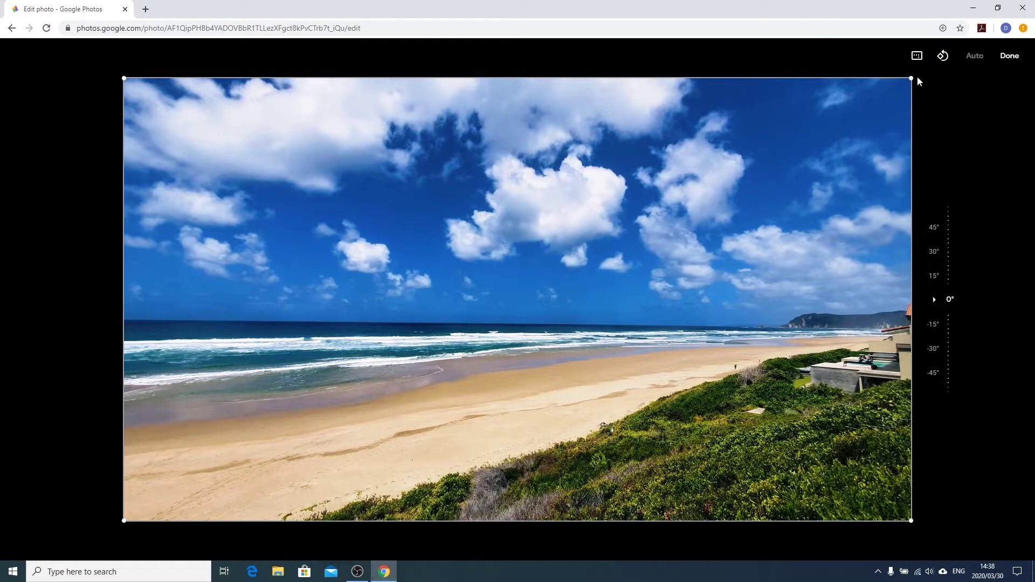
mouse_move(912, 79)
mouse_down()
mouse_move(334, 100)
mouse_move(912, 78)
mouse_up()
mouse_move(951, 296)
mouse_down()
mouse_move(959, 386)
mouse_move(961, 304)
mouse_up()
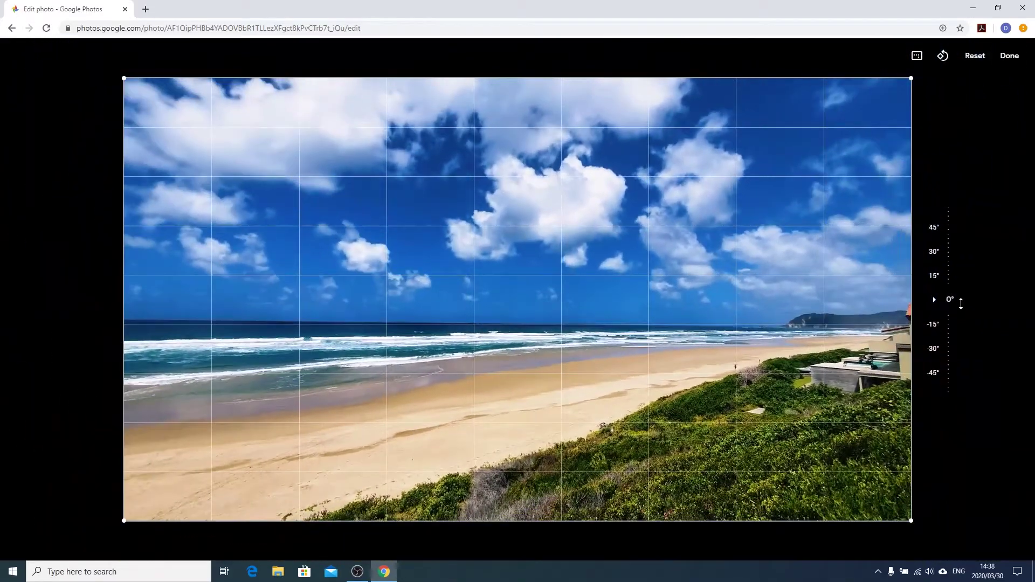
click(1009, 55)
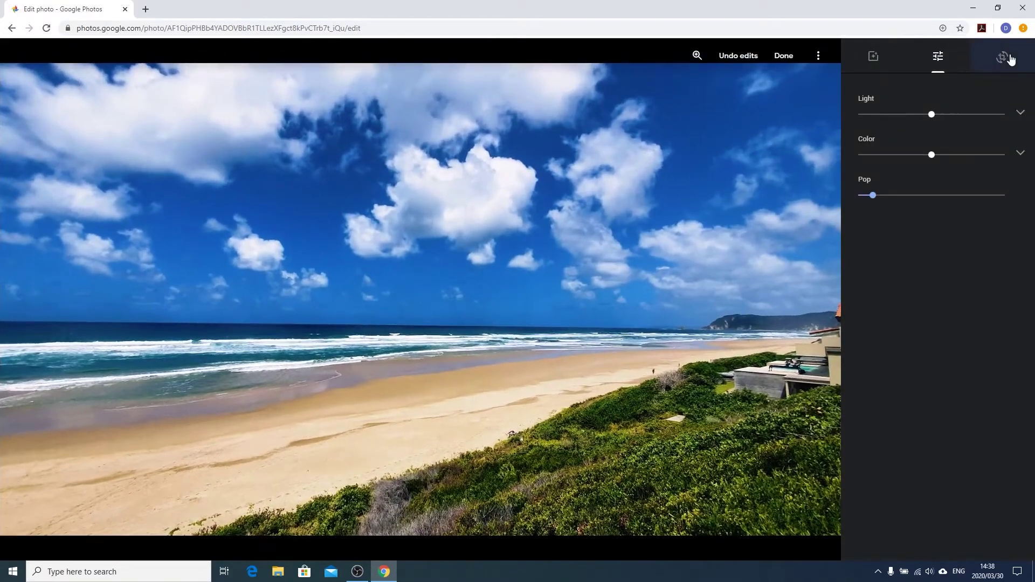
click(780, 58)
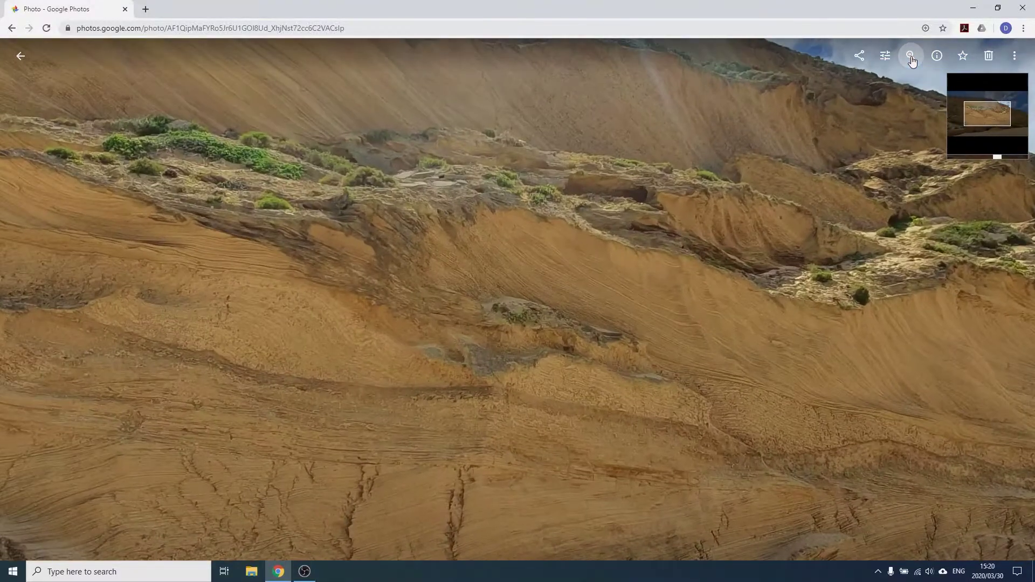
click(911, 58)
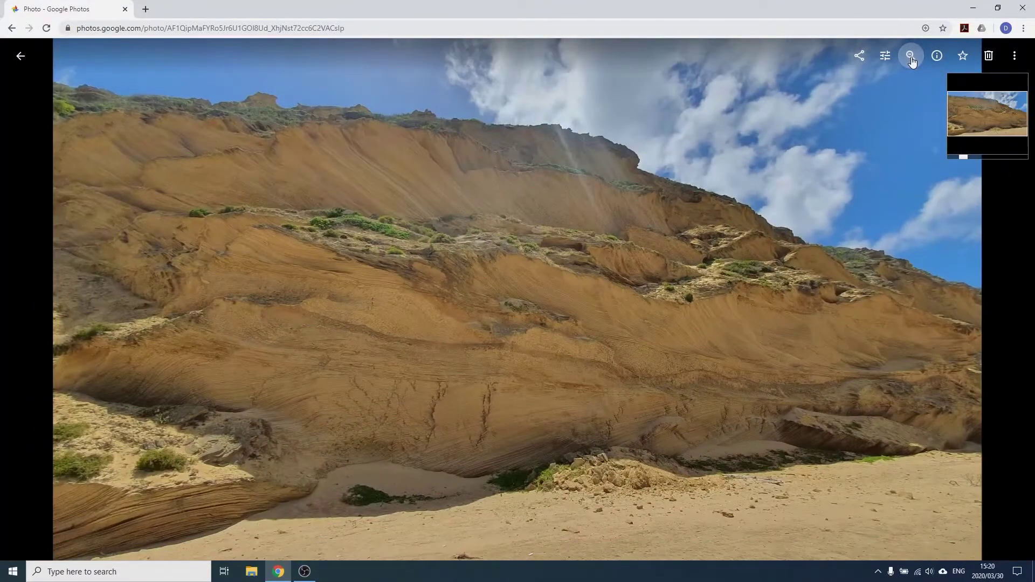
click(911, 56)
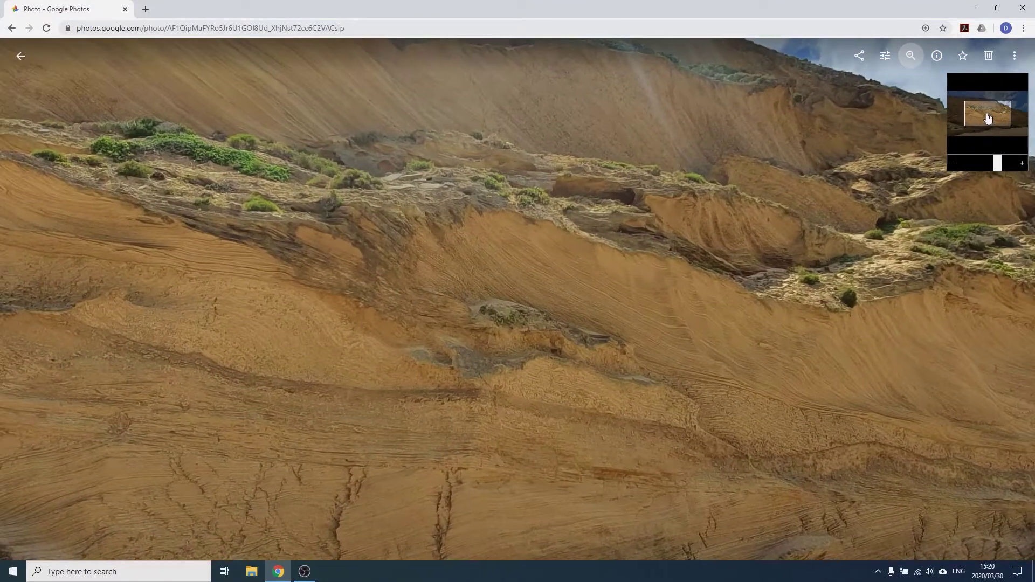
mouse_move(989, 118)
mouse_down()
mouse_move(991, 105)
mouse_move(996, 128)
mouse_move(992, 97)
mouse_move(993, 114)
mouse_move(1001, 104)
mouse_move(987, 139)
mouse_move(998, 124)
mouse_up()
click(1022, 163)
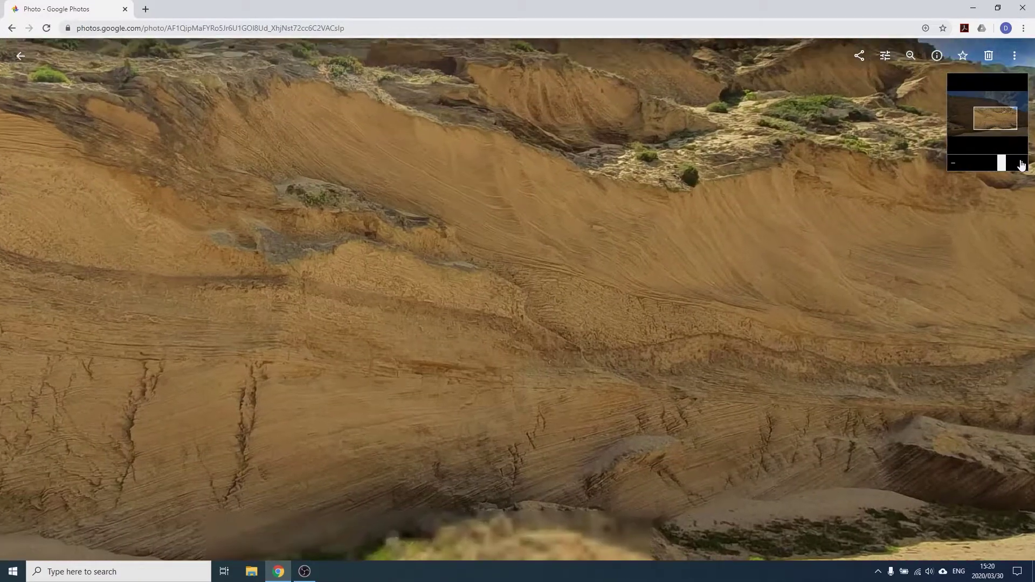
click(952, 164)
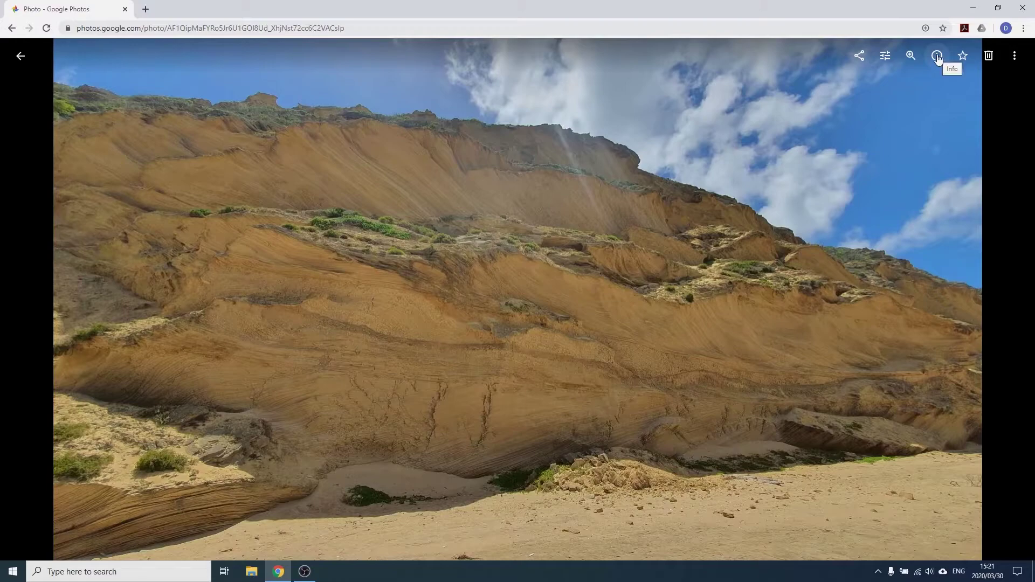
Show the cliff photo's Info details and select its camera and library status lines
click(937, 57)
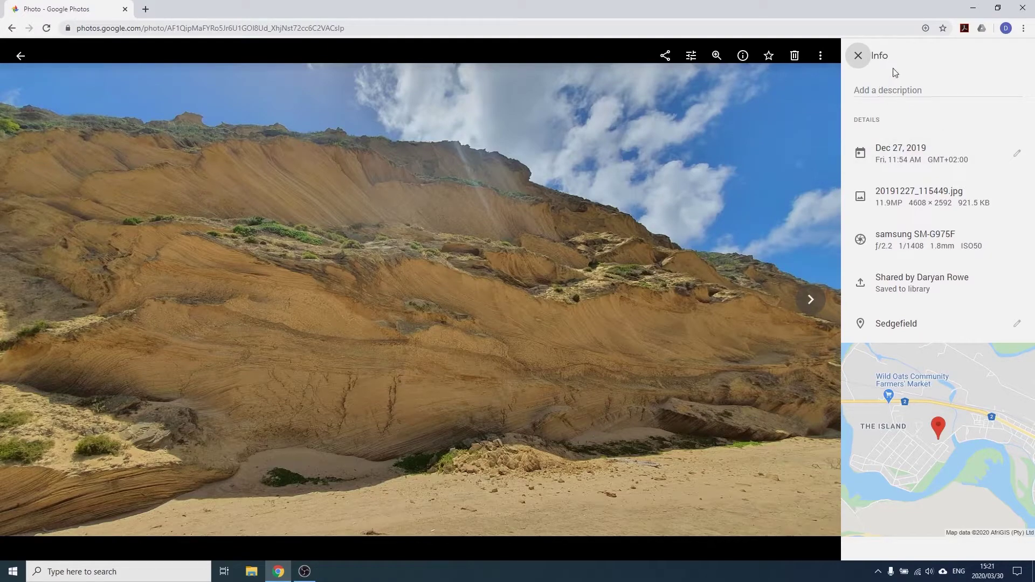
click(883, 90)
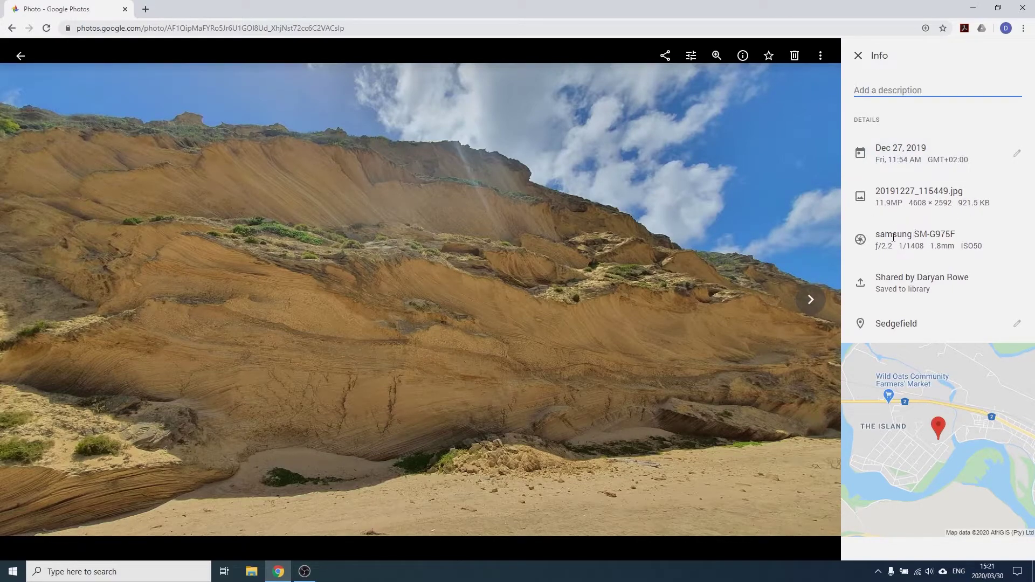
drag(876, 248, 986, 246)
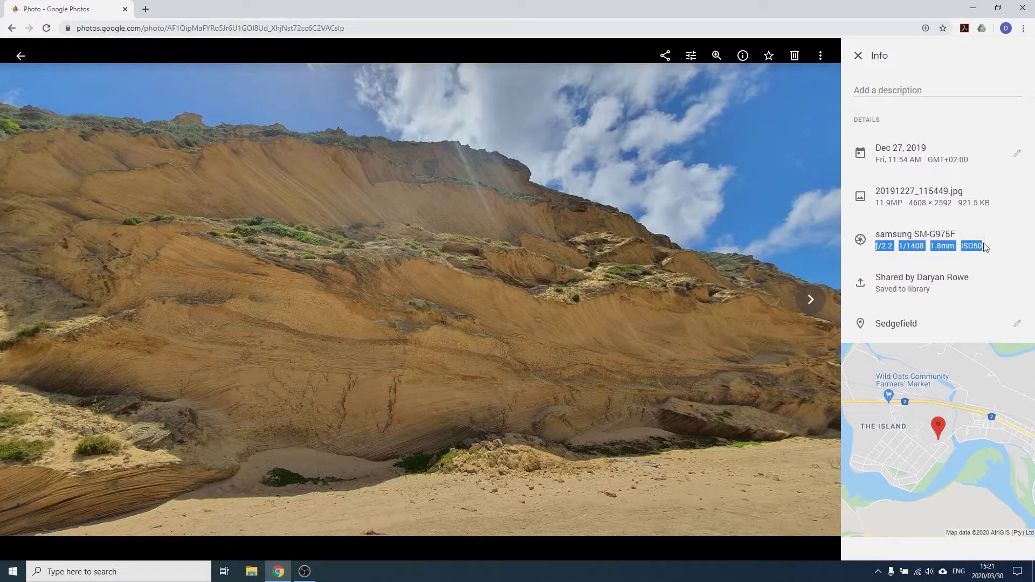
drag(877, 280, 960, 293)
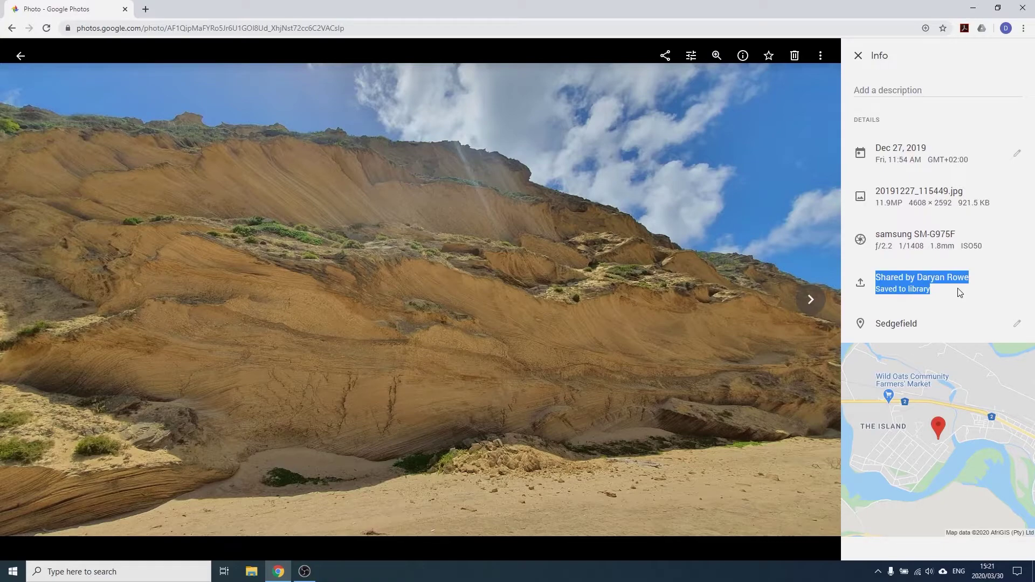
click(960, 289)
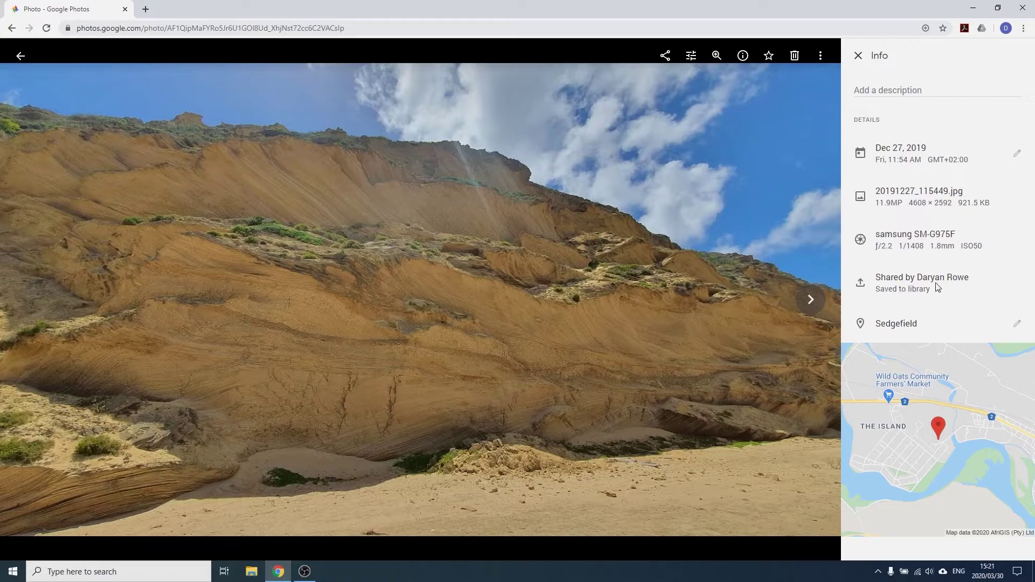
drag(931, 290, 876, 276)
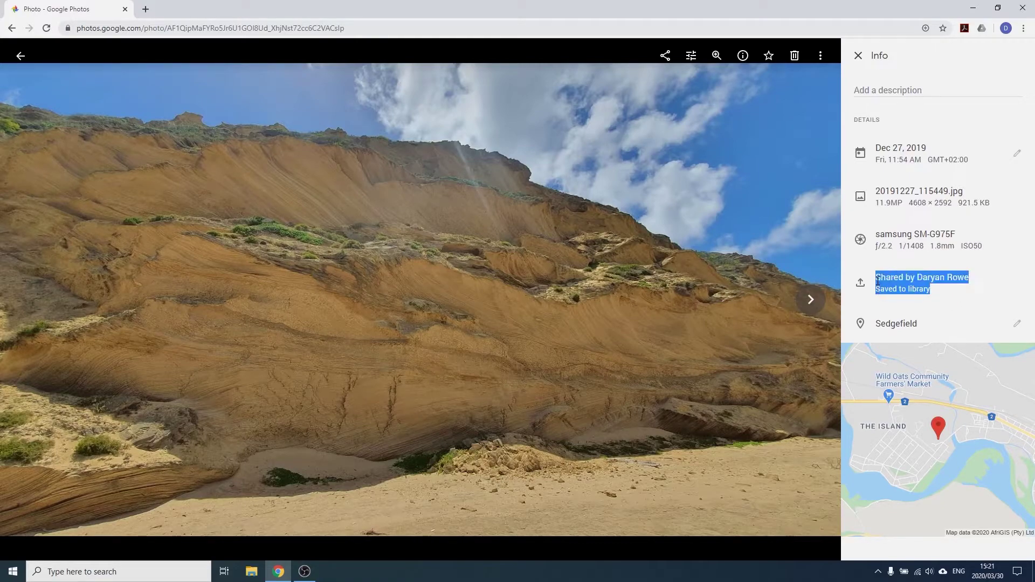
click(949, 300)
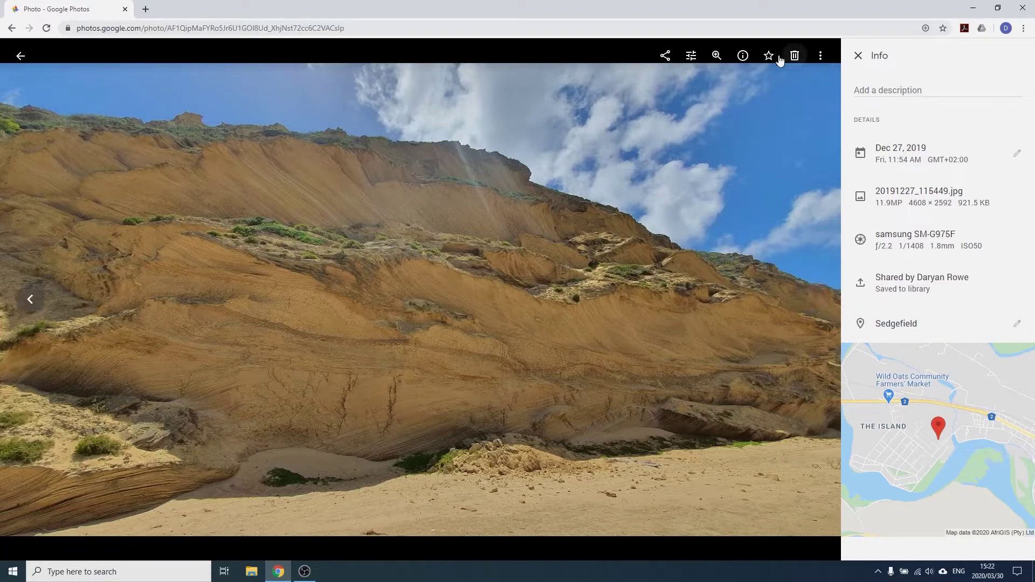
Close the details panel and mark the cliff photo as a favorite
click(858, 55)
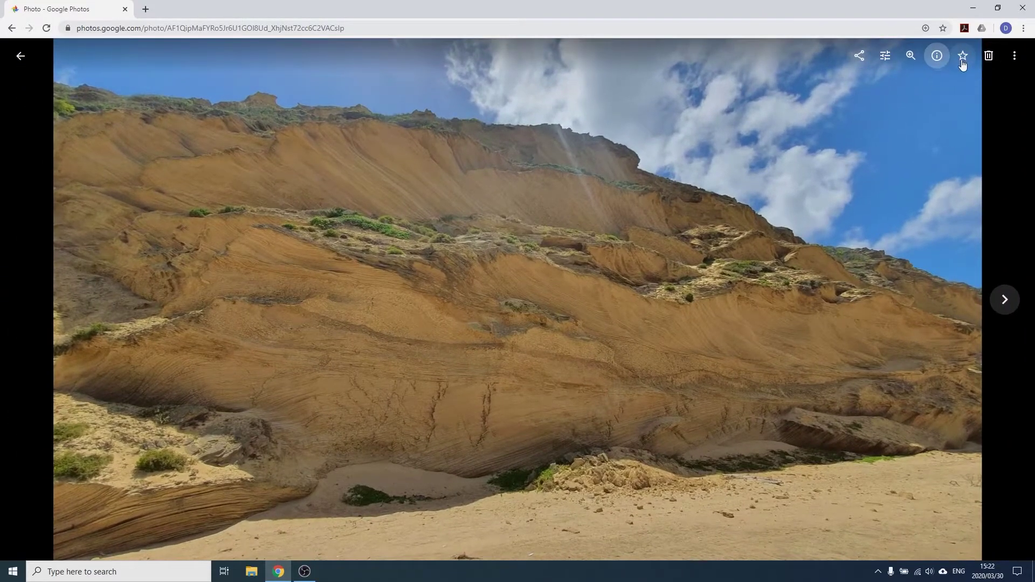
click(963, 61)
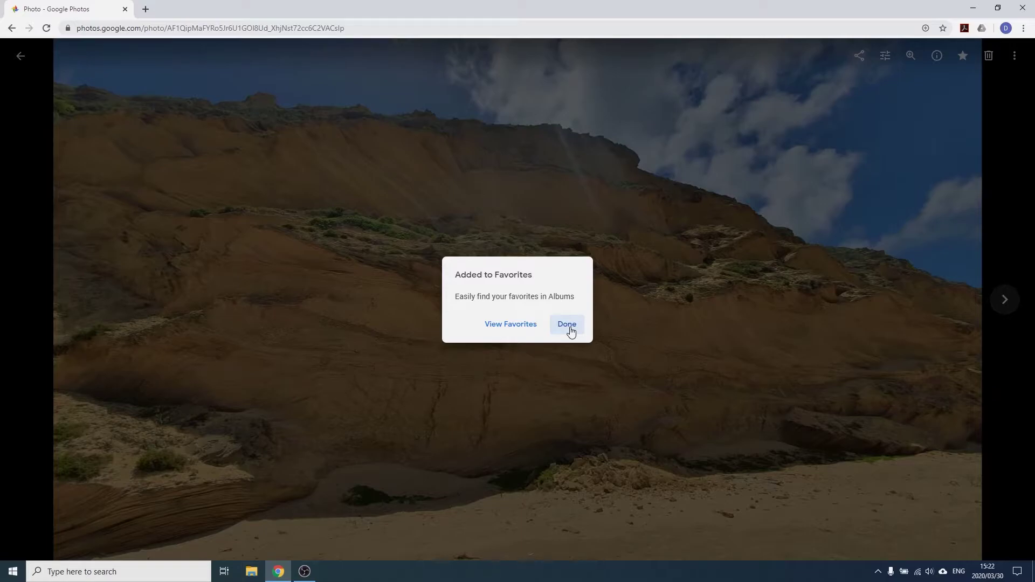
click(571, 330)
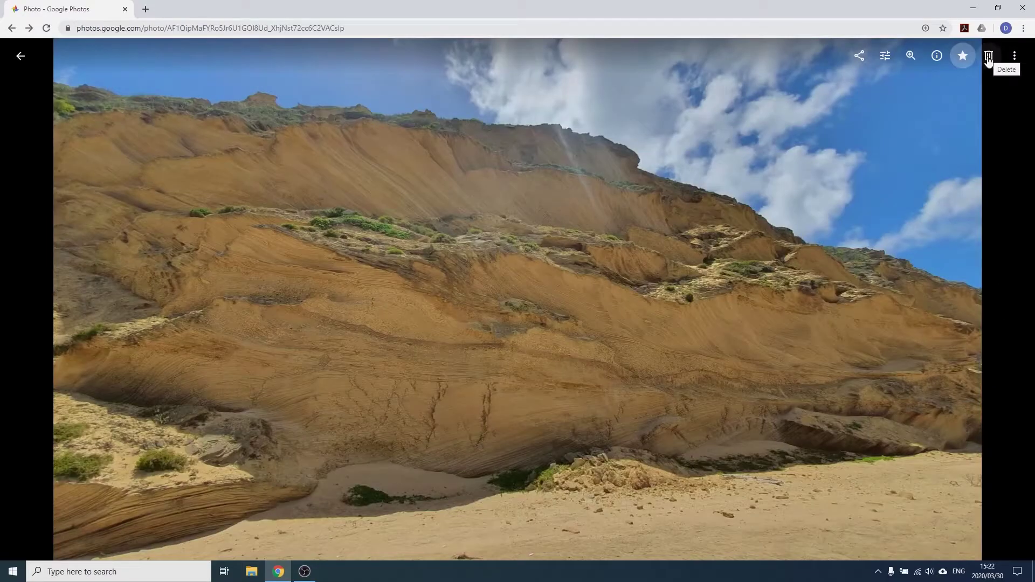
Cancel moving the cliff photo to the trash, keeping it in the library
click(989, 55)
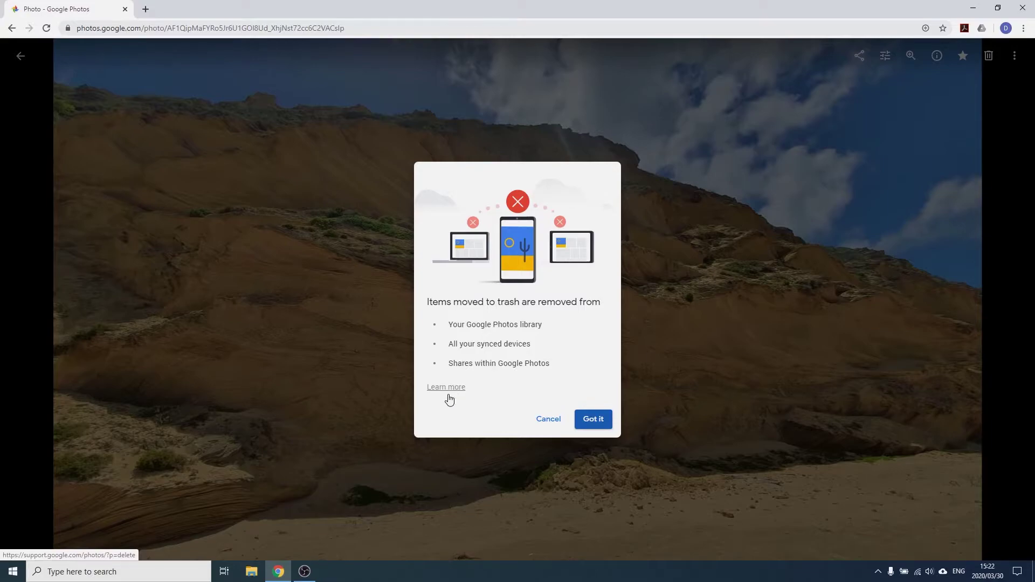
click(549, 420)
click(1015, 56)
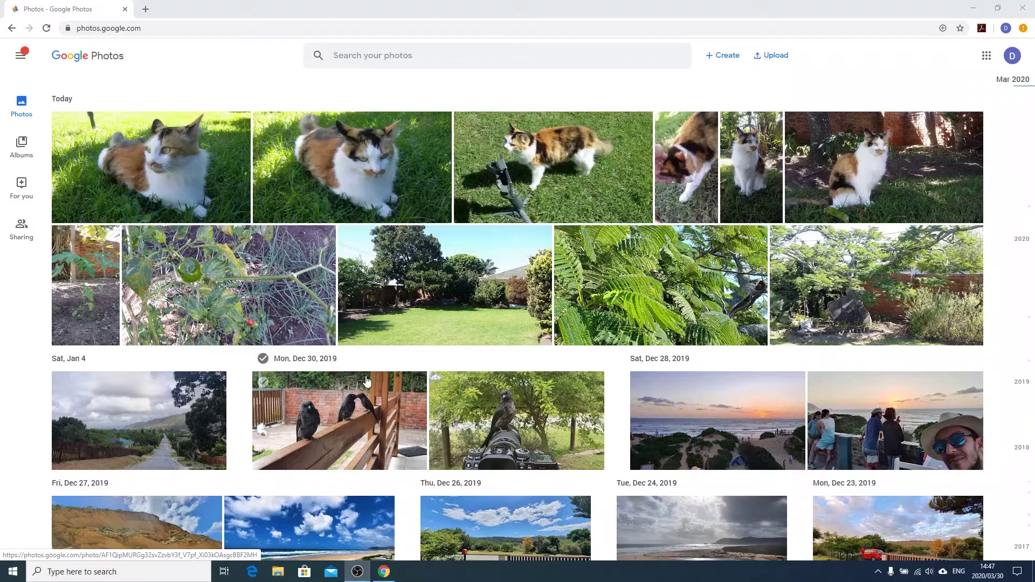
Scroll through the Photos grid, then go to the Albums page
scroll(367, 382, down, 15)
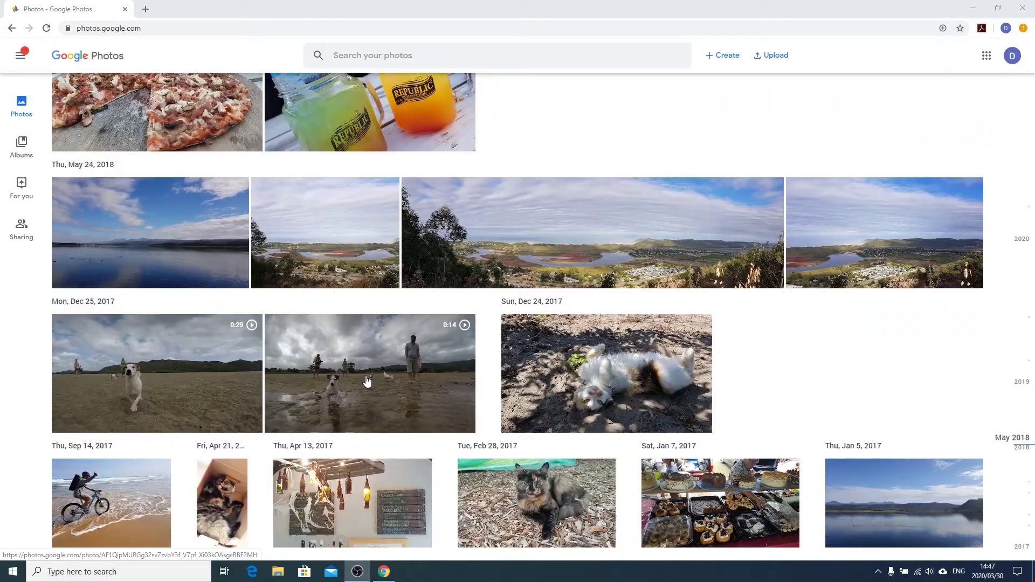
scroll(367, 381, up, 15)
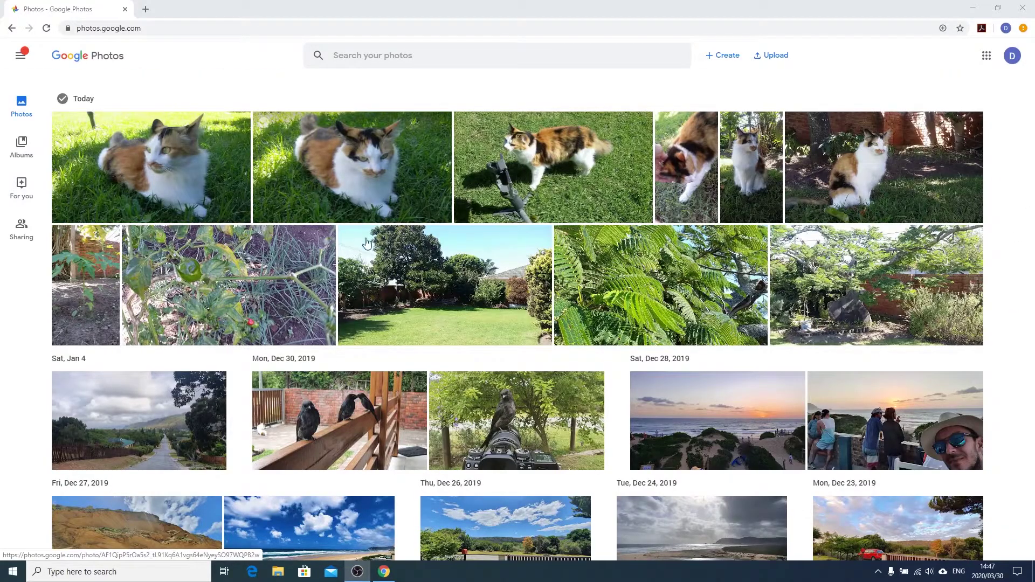
scroll(464, 303, down, 4)
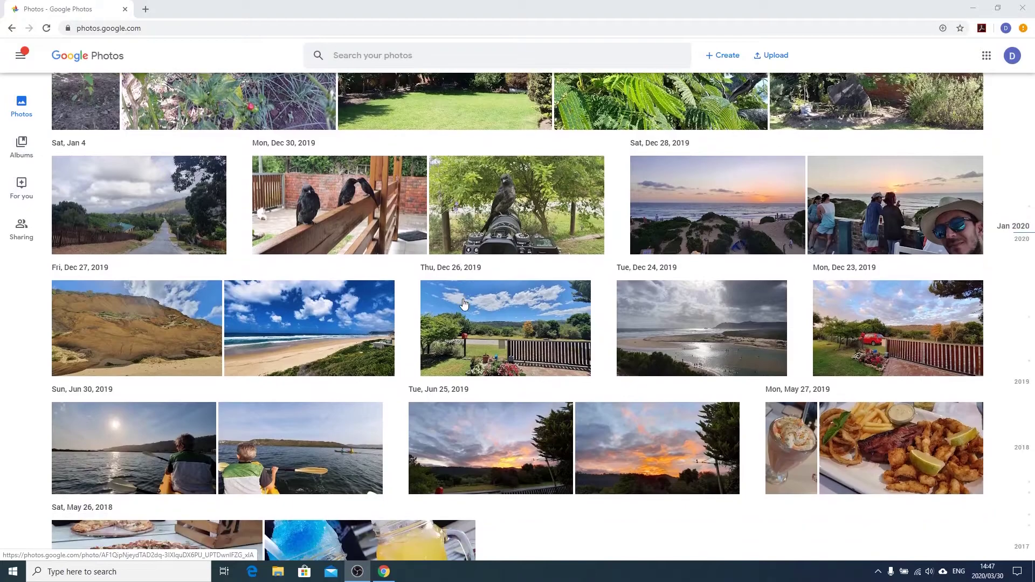
scroll(464, 304, up, 4)
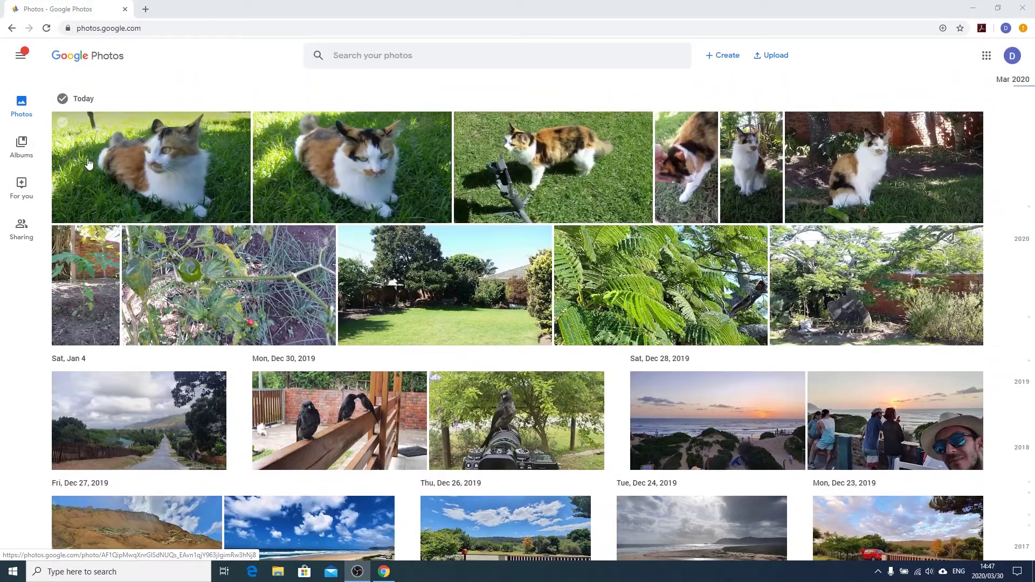
click(24, 148)
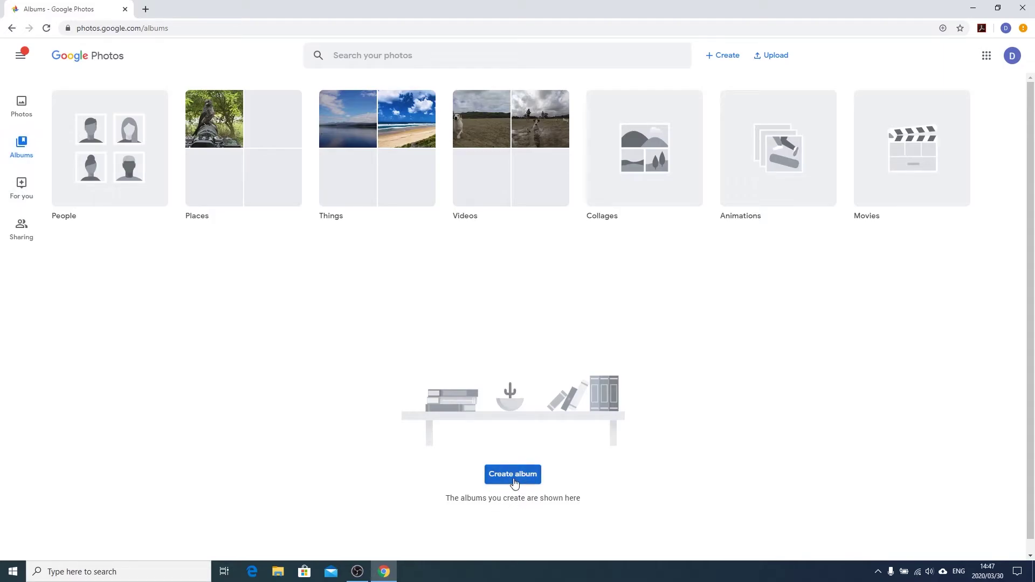
Search the library for 'food', replacing the previous 'cats' query
click(440, 58)
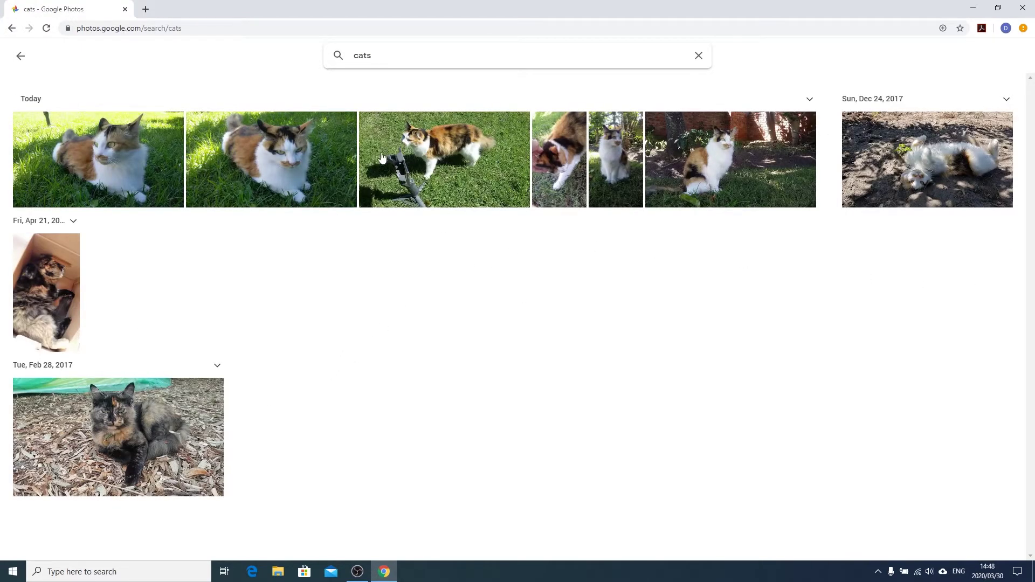
drag(416, 51, 315, 50)
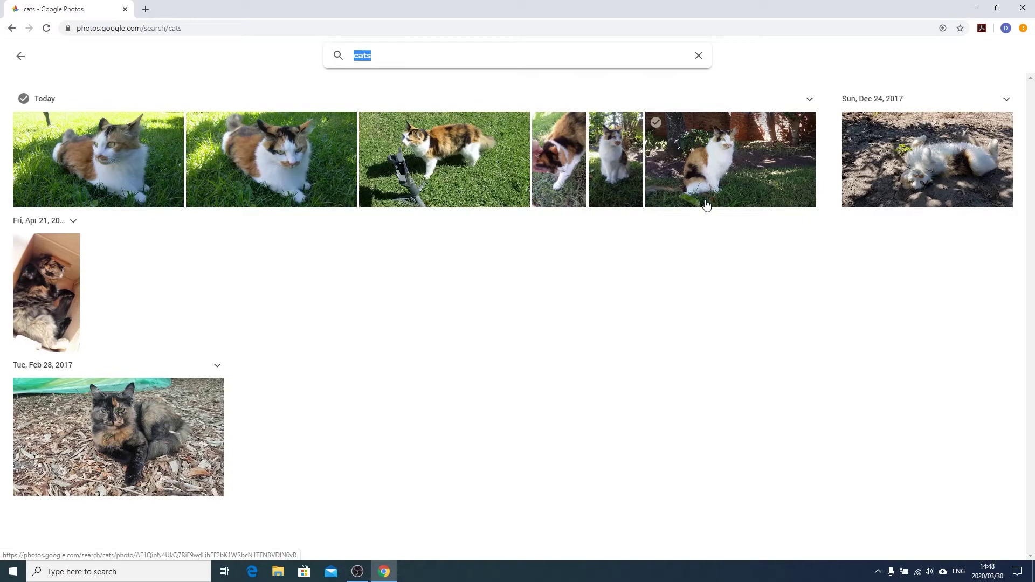
text(food)
key(Return)
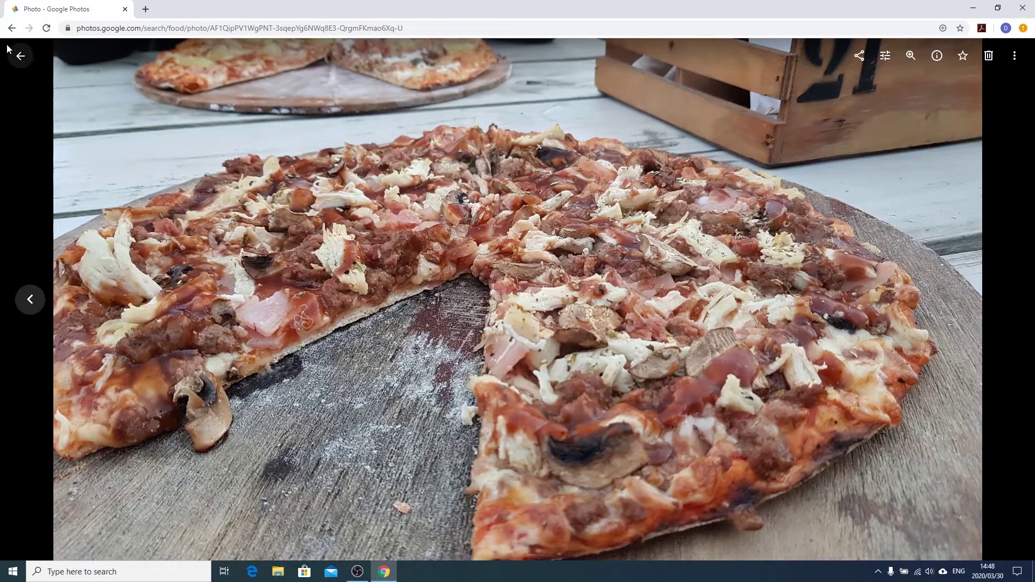
Search for 'beach' and view the bike-riding beach photo from the results
click(21, 56)
drag(410, 57, 323, 60)
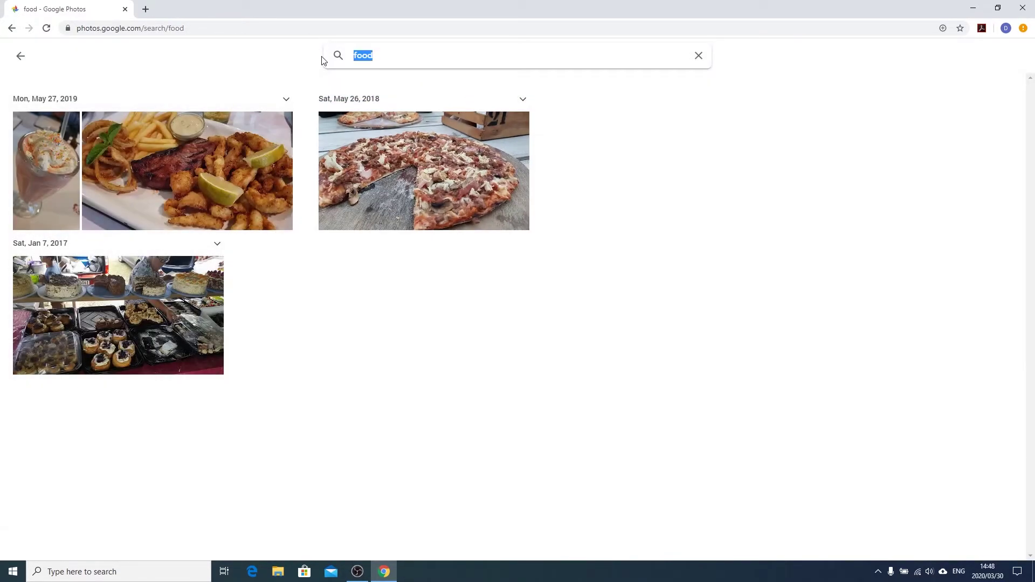
text(beach)
key(Return)
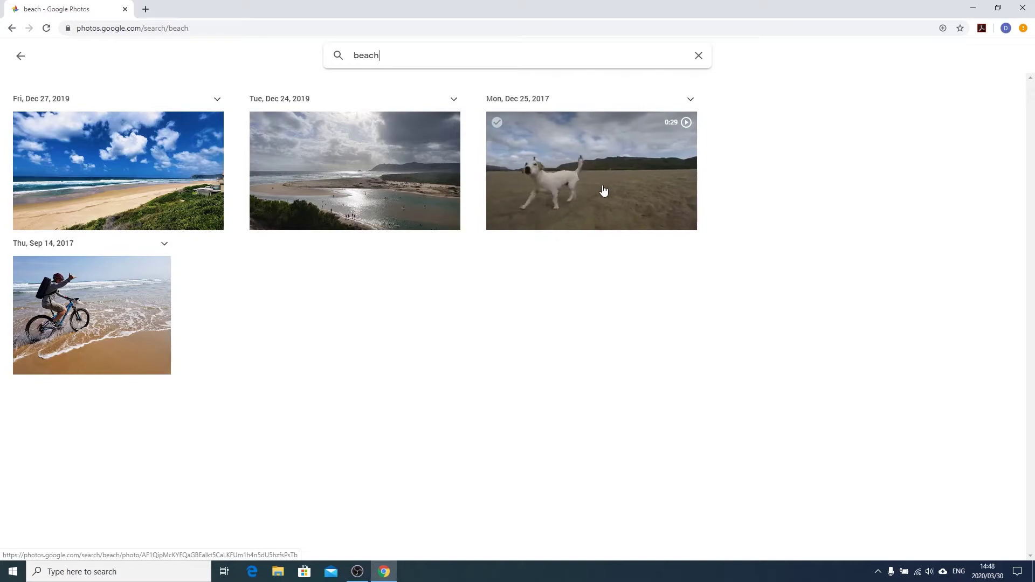
click(96, 322)
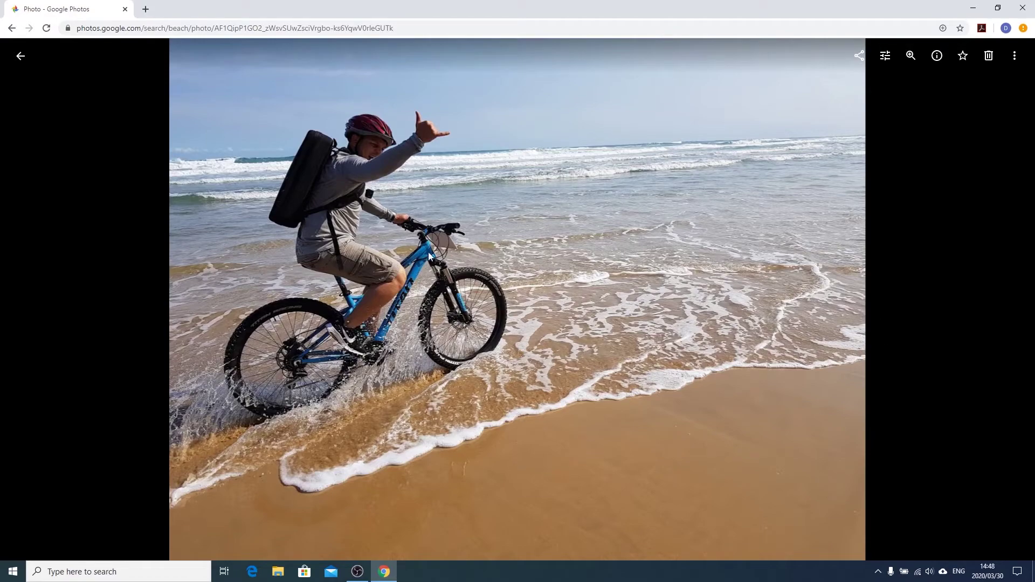
click(31, 61)
Run the 'sedgefield' search, browse its results, then return to the main library
drag(419, 55, 319, 57)
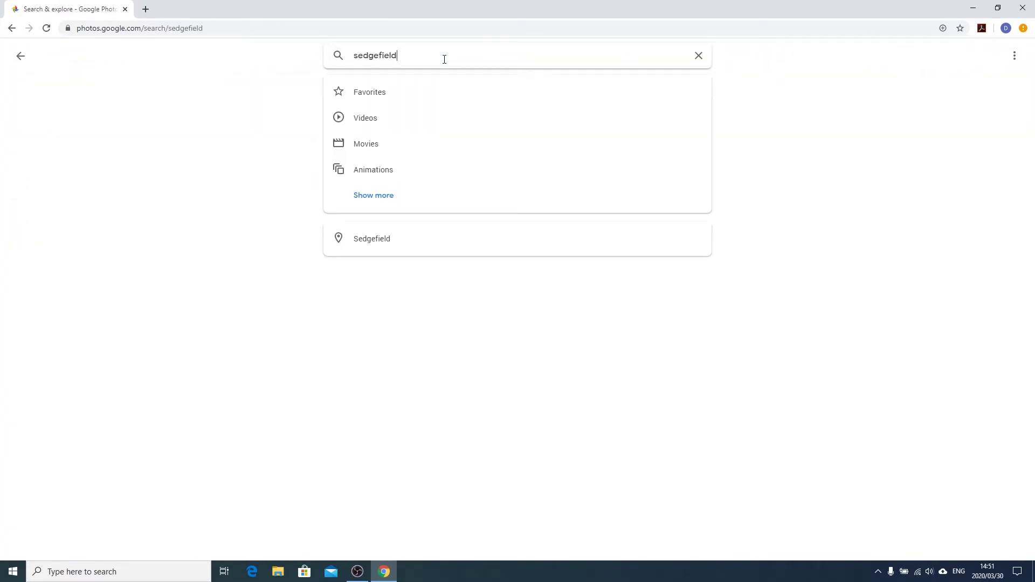
key(Return)
scroll(438, 356, down, 5)
scroll(435, 351, down, 3)
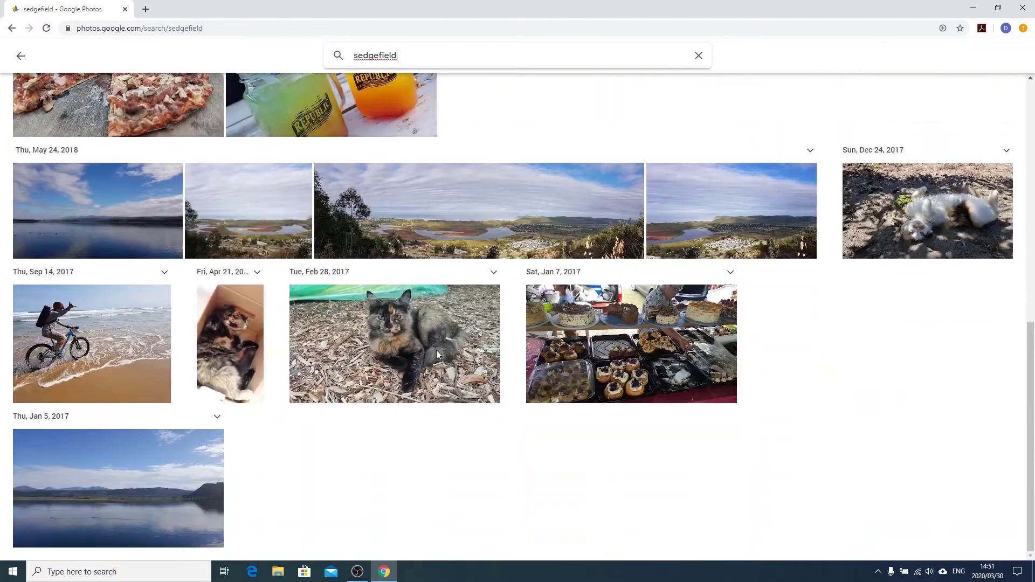
scroll(436, 350, up, 10)
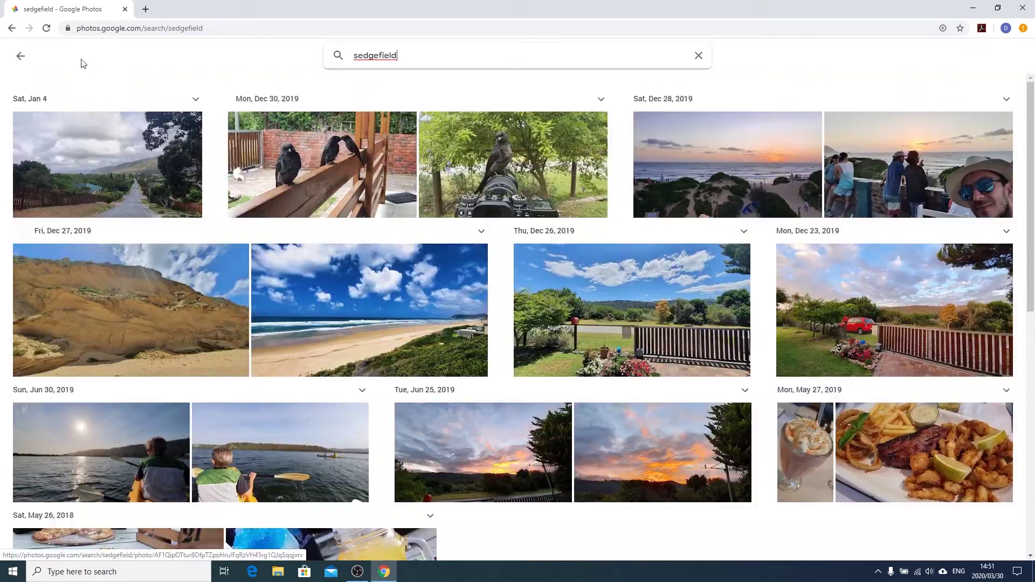
click(21, 55)
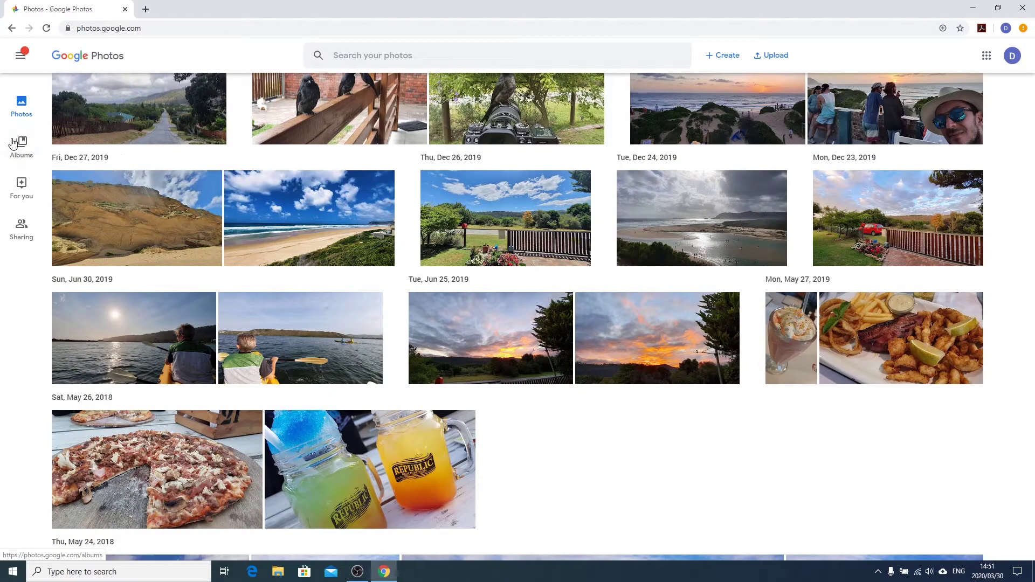
Create a new album titled 'Summer Holiday of 2018'
click(25, 162)
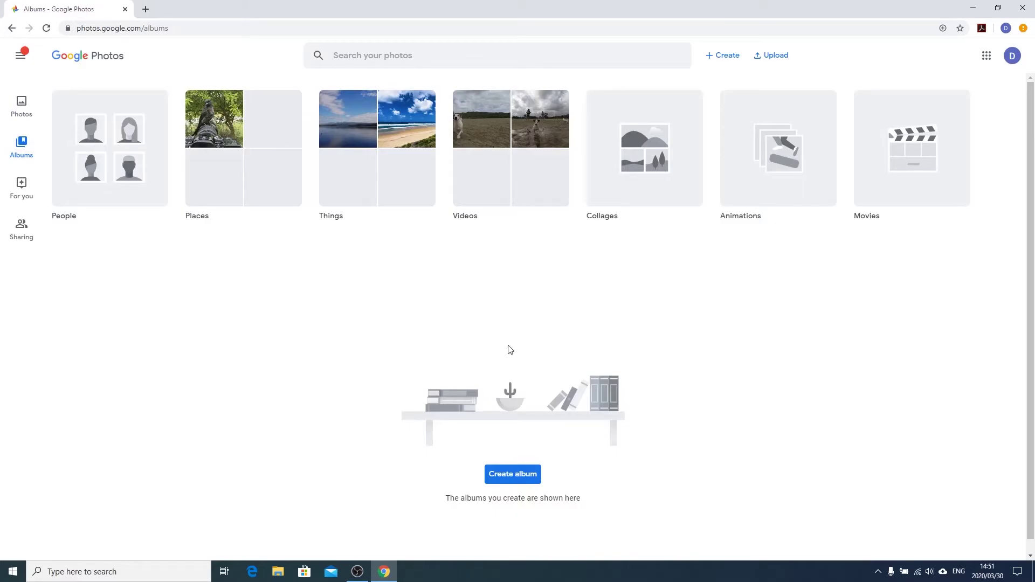
click(511, 477)
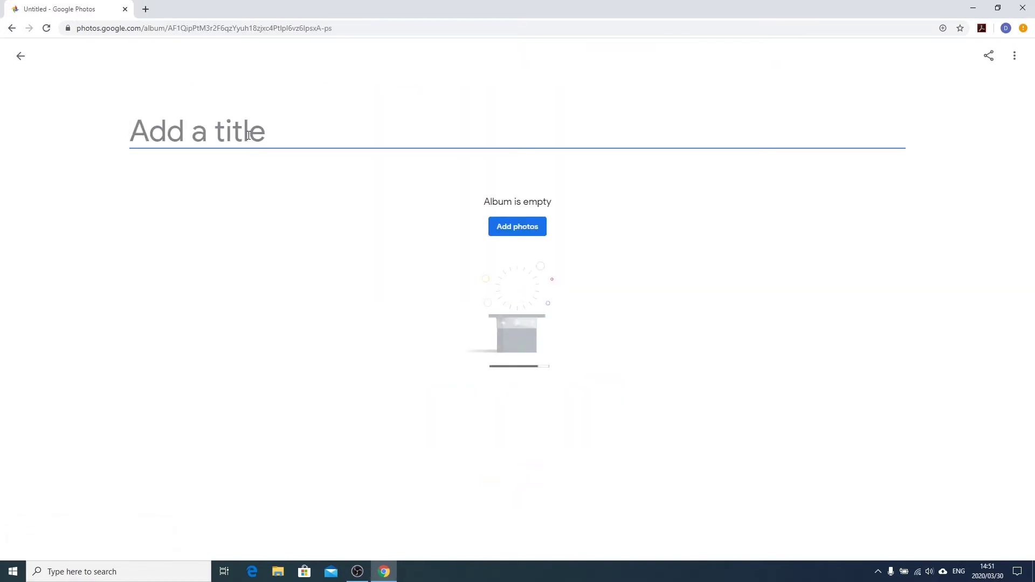
text(Summer )
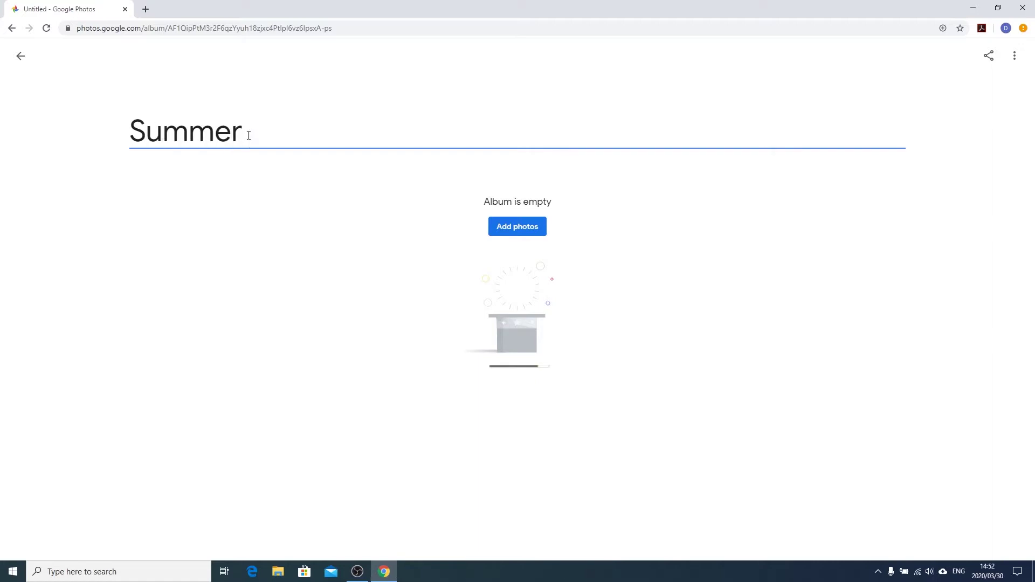
text(Holiday of)
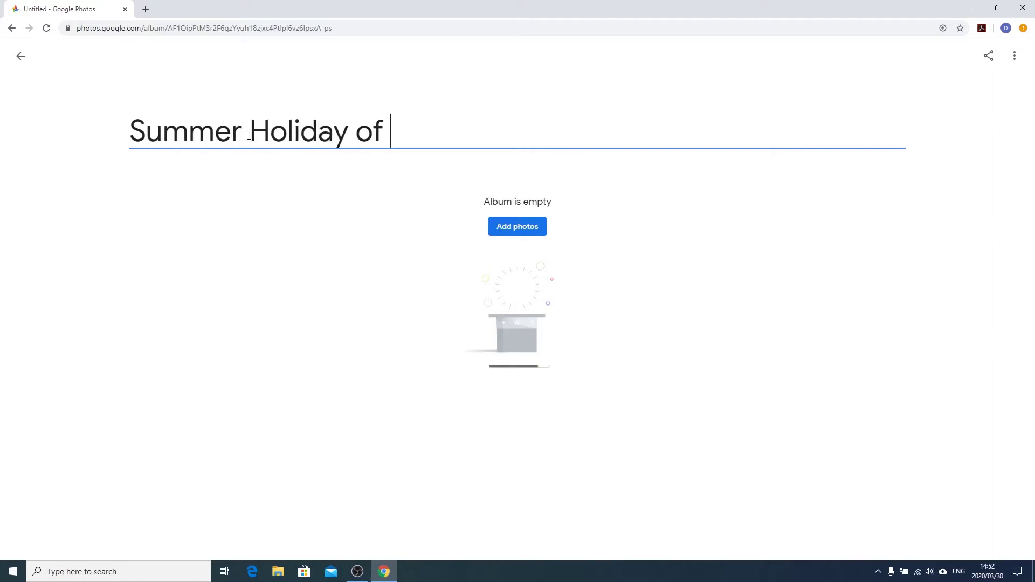
text( 2018)
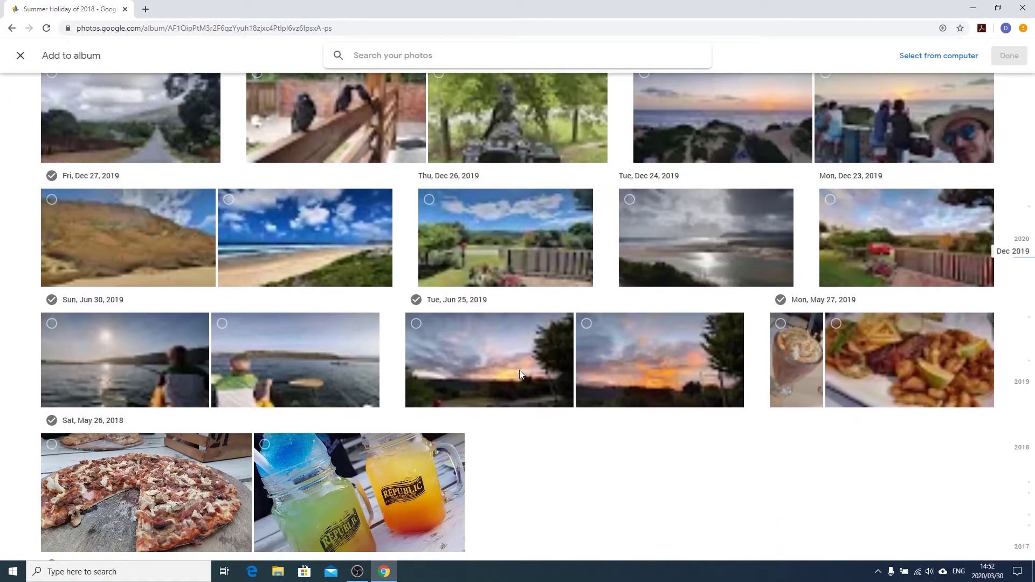
Add five photos, including the drinks, selfie, kayak and garden fence shots, to the album
scroll(519, 370, up, 5)
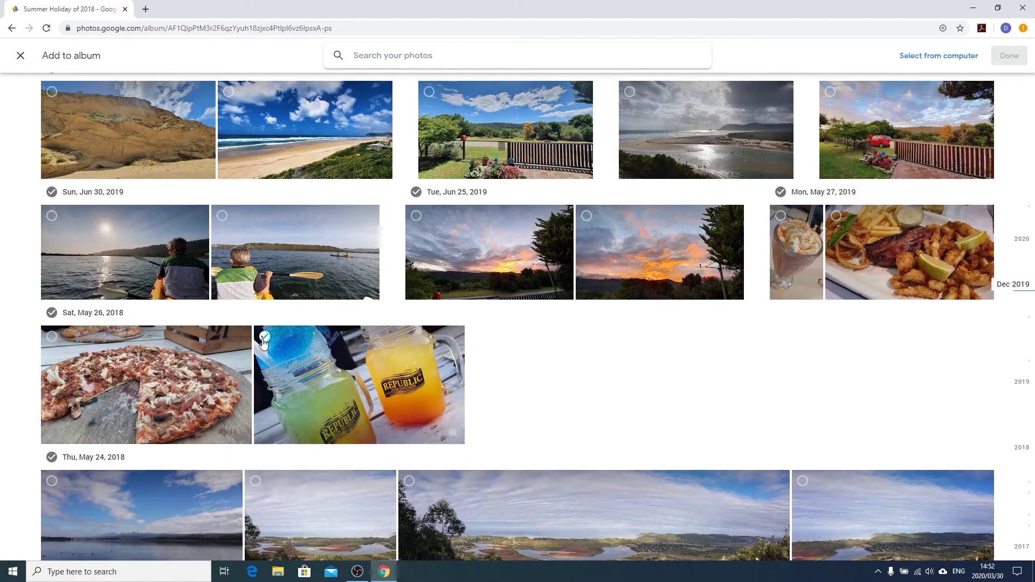
click(265, 336)
scroll(617, 411, up, 3)
scroll(617, 411, up, 2)
click(865, 247)
scroll(864, 248, down, 10)
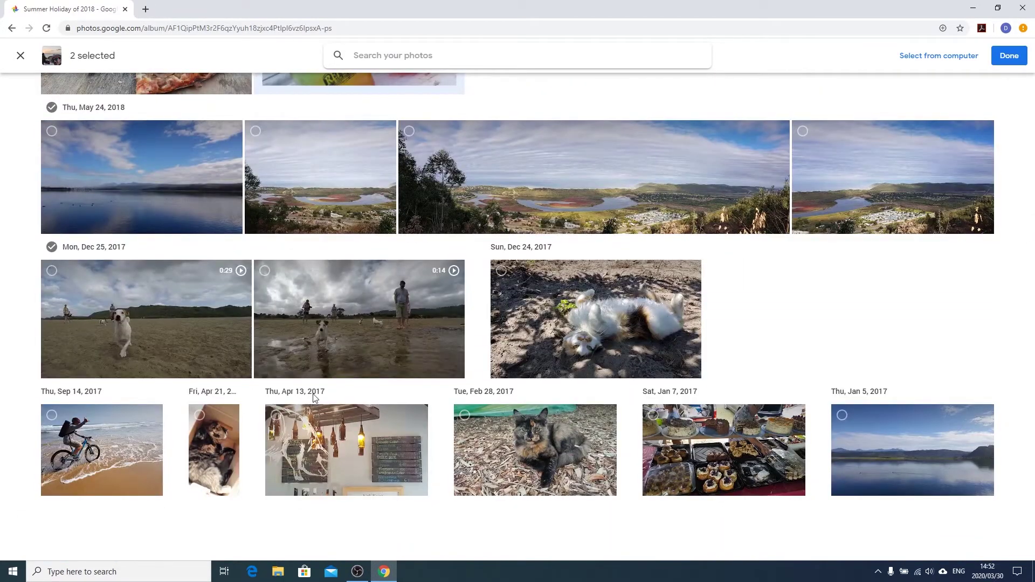
scroll(96, 349, up, 8)
click(96, 349)
click(906, 215)
scroll(906, 216, up, 3)
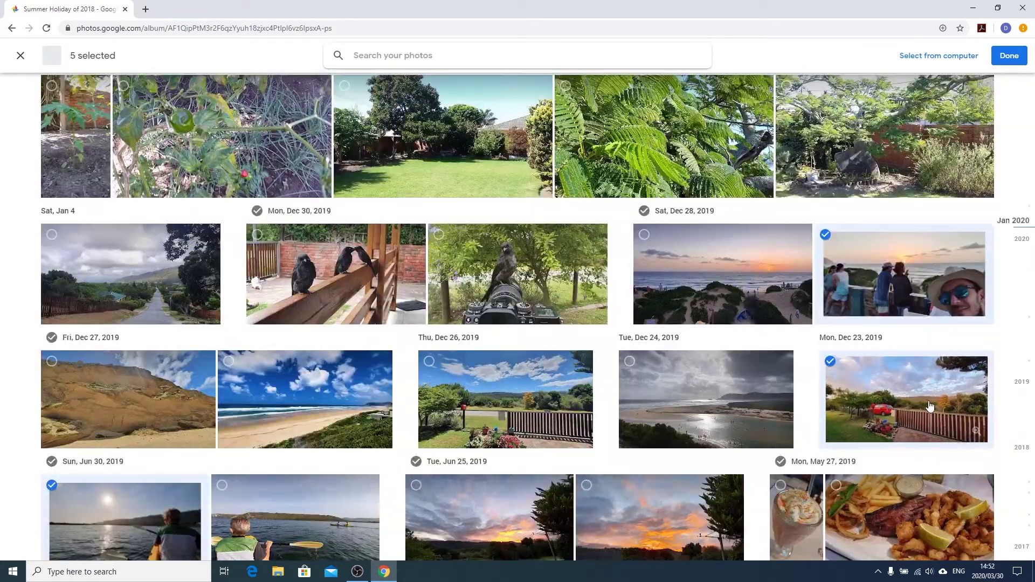
click(1008, 58)
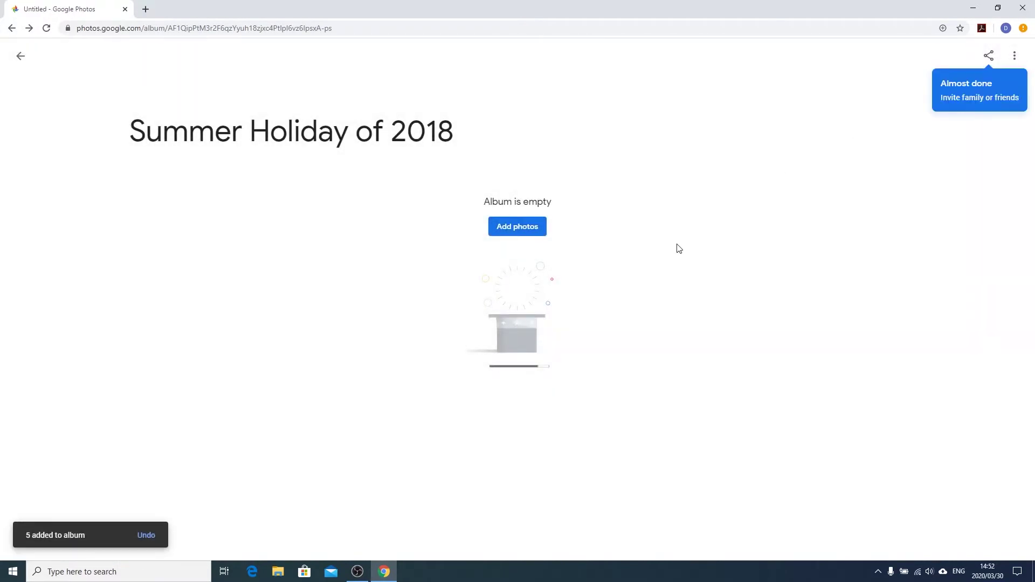
Review the five-photo Summer Holiday of 2018 album, then return to the album list
scroll(434, 377, down, 5)
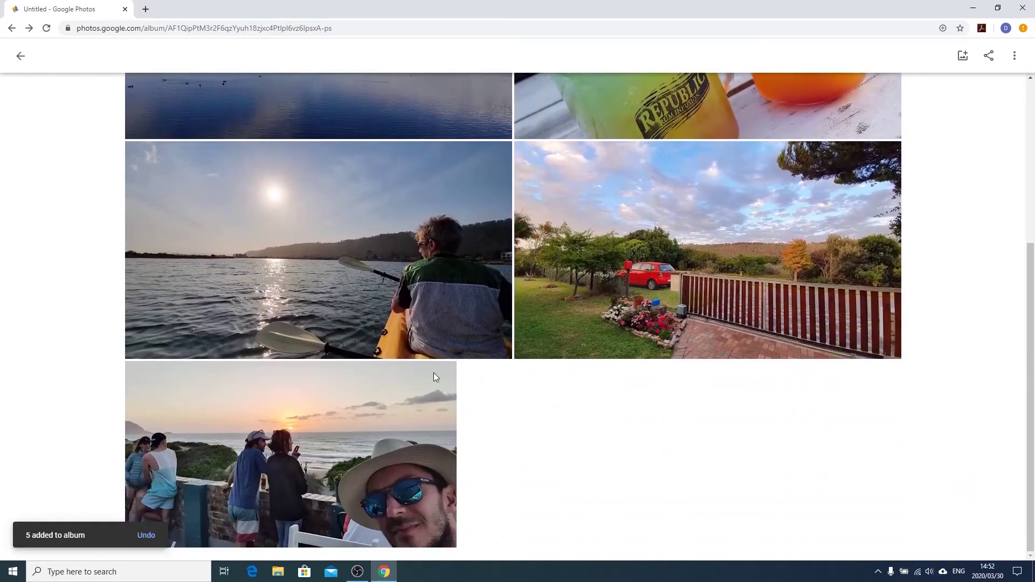
scroll(433, 373, up, 5)
scroll(342, 235, down, 3)
scroll(340, 237, down, 2)
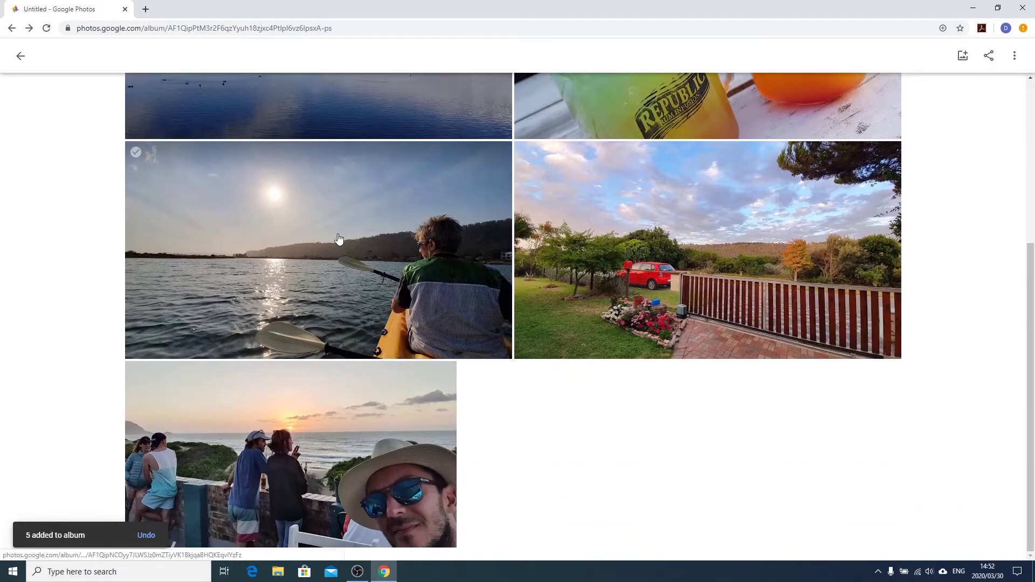
scroll(340, 239, up, 5)
scroll(461, 288, down, 5)
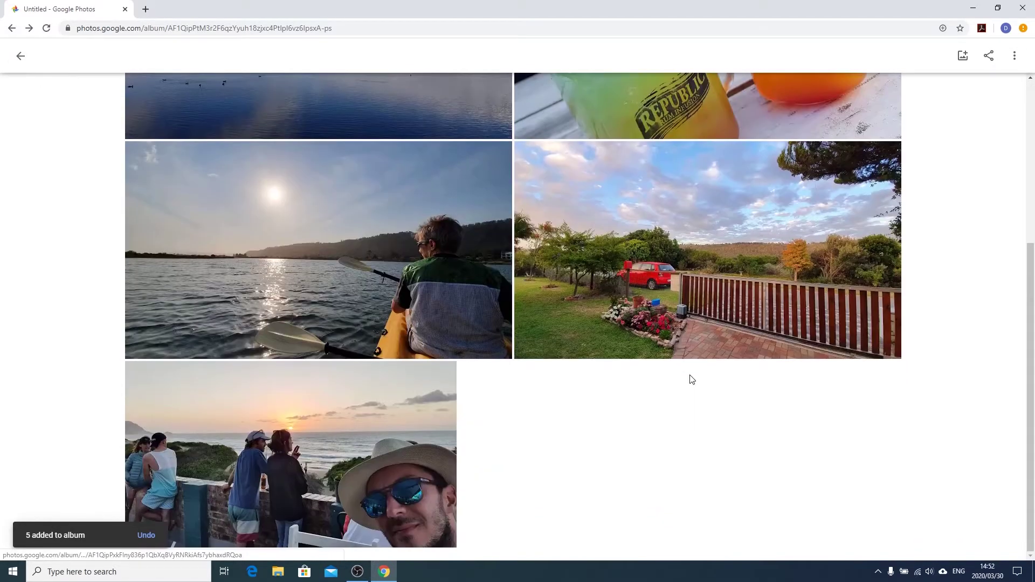
scroll(520, 382, up, 5)
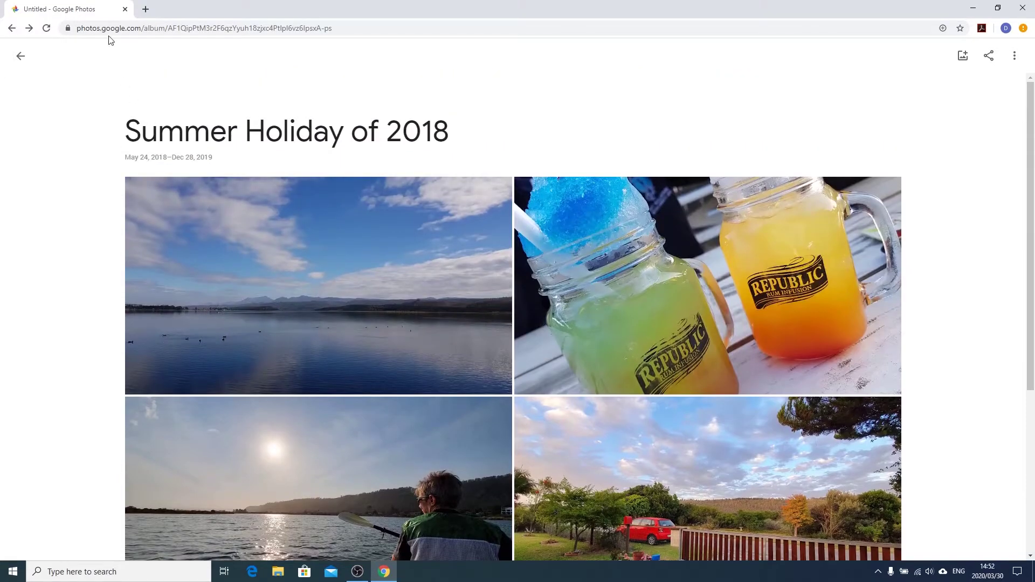
click(20, 56)
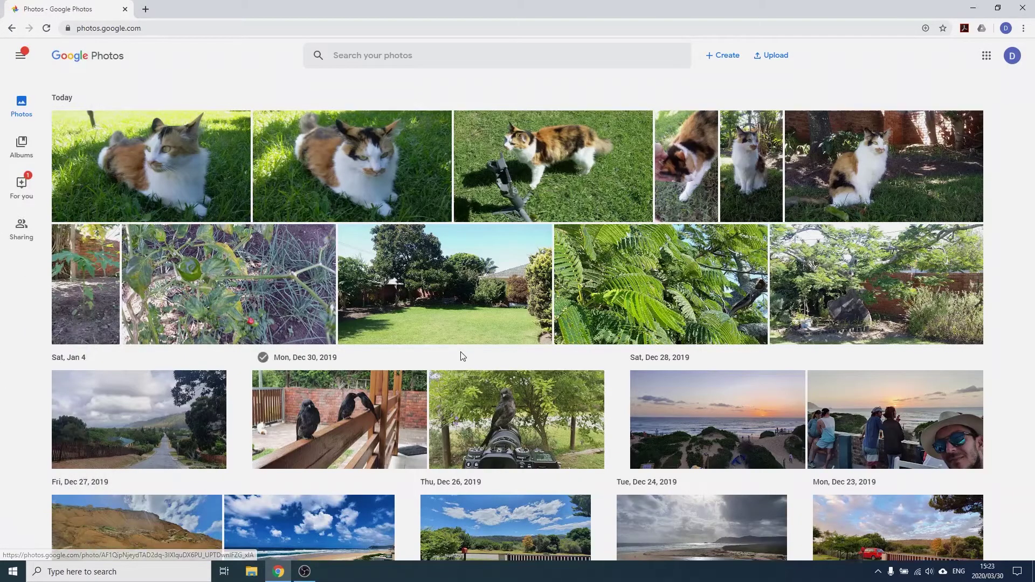
scroll(463, 354, down, 4)
scroll(593, 414, down, 4)
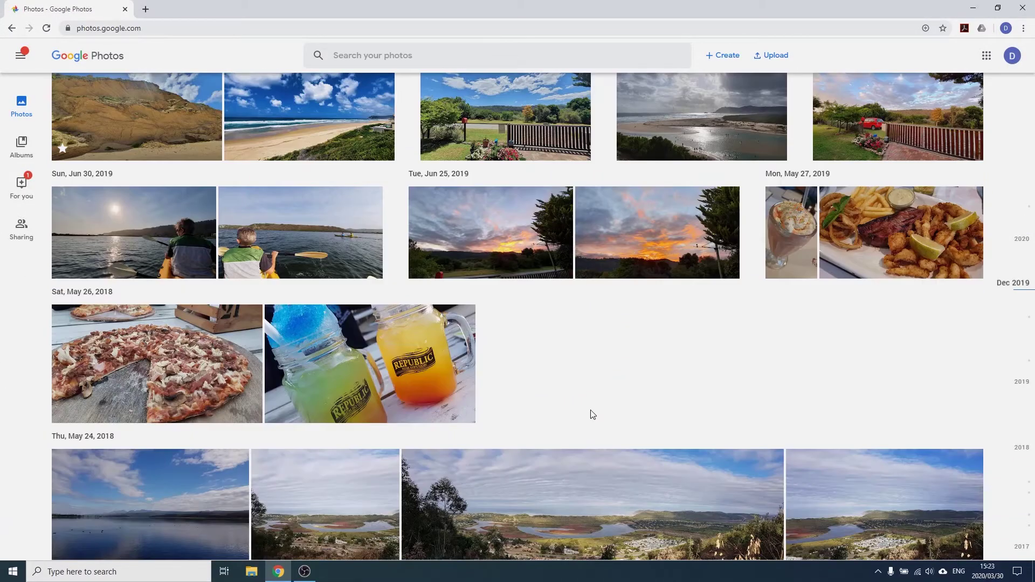
Archive the milkshake photo and check it is gone from the Photos timeline
click(791, 232)
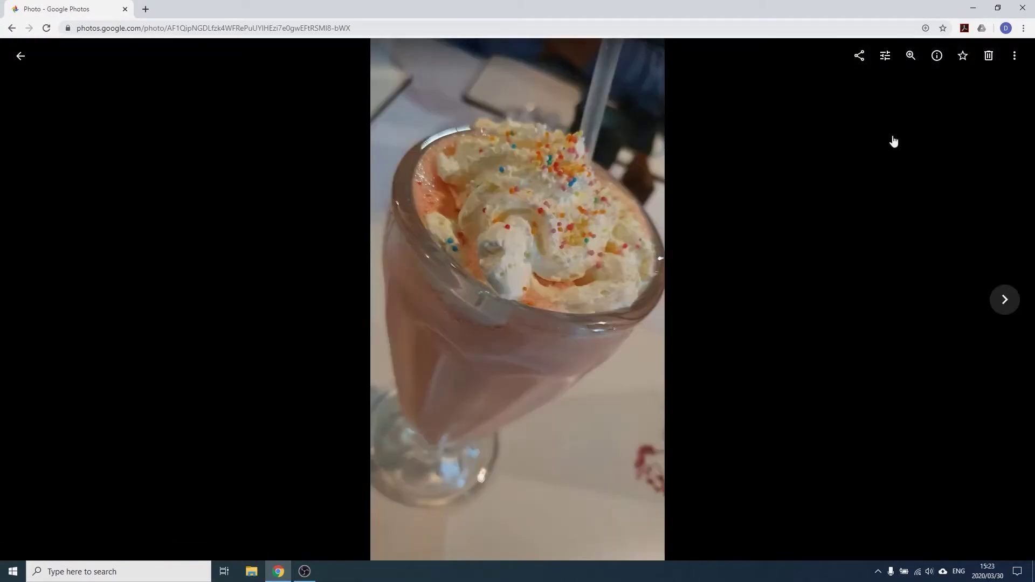
click(1015, 56)
click(948, 204)
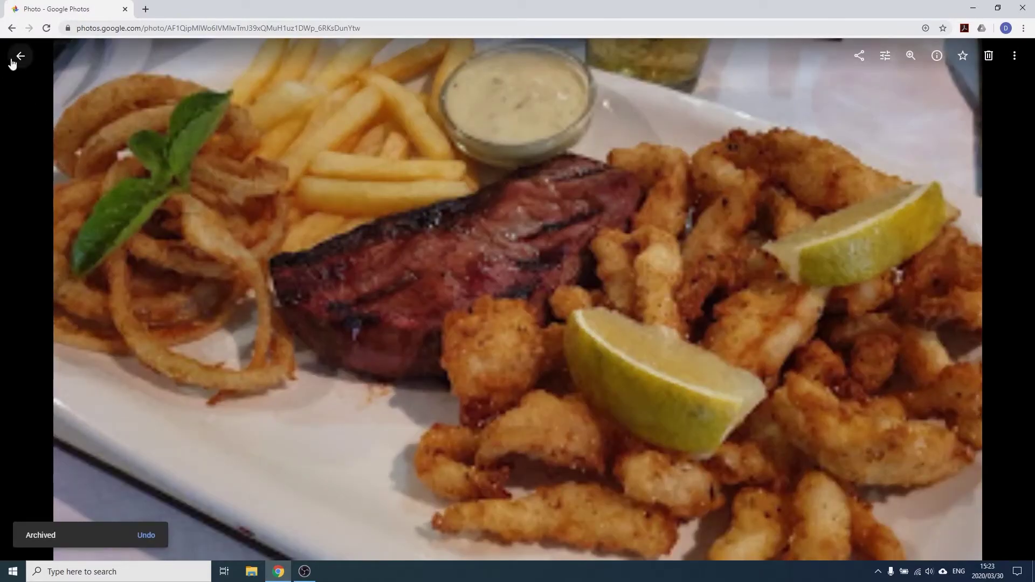
click(19, 58)
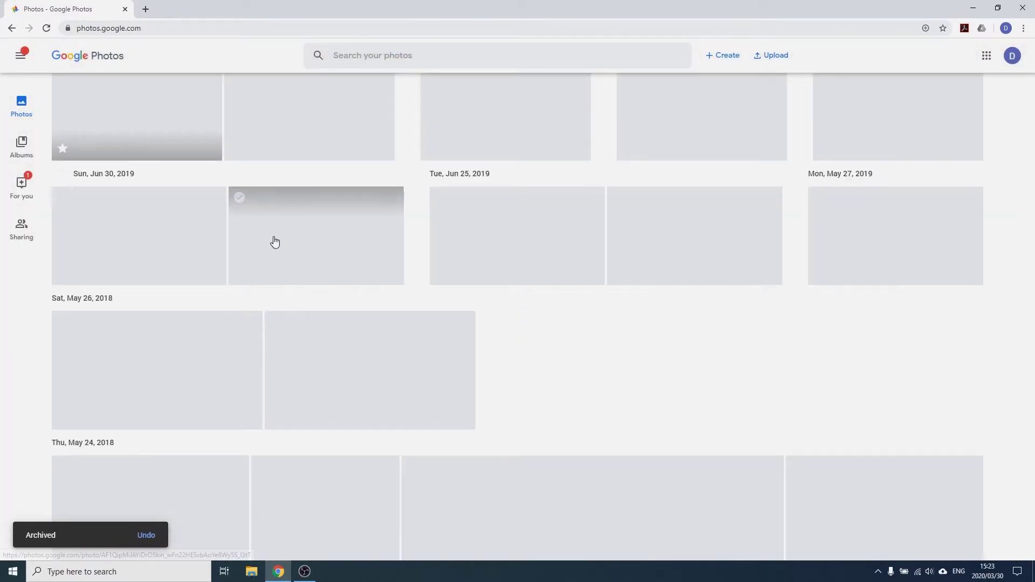
scroll(472, 384, down, 5)
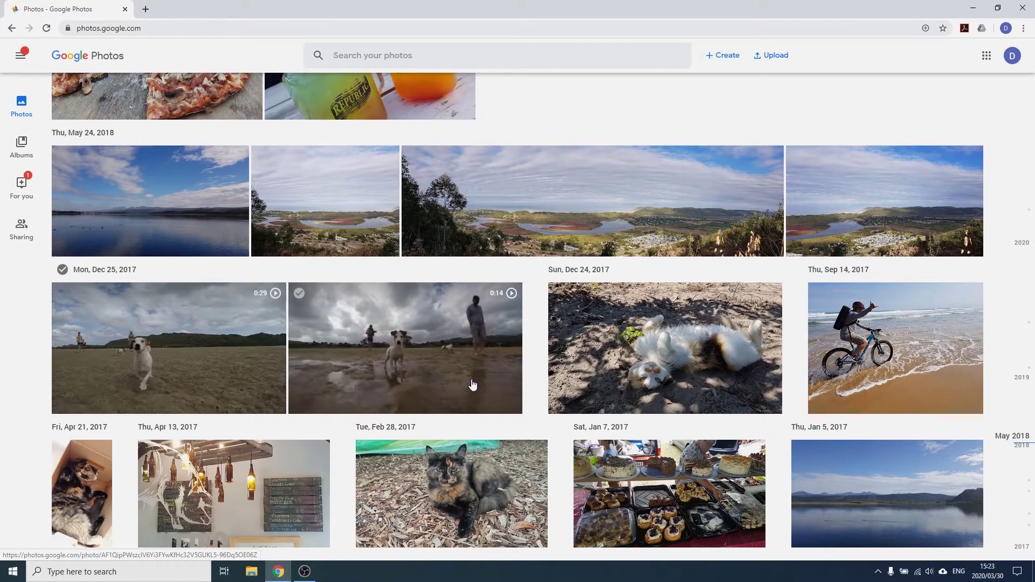
scroll(555, 331, up, 6)
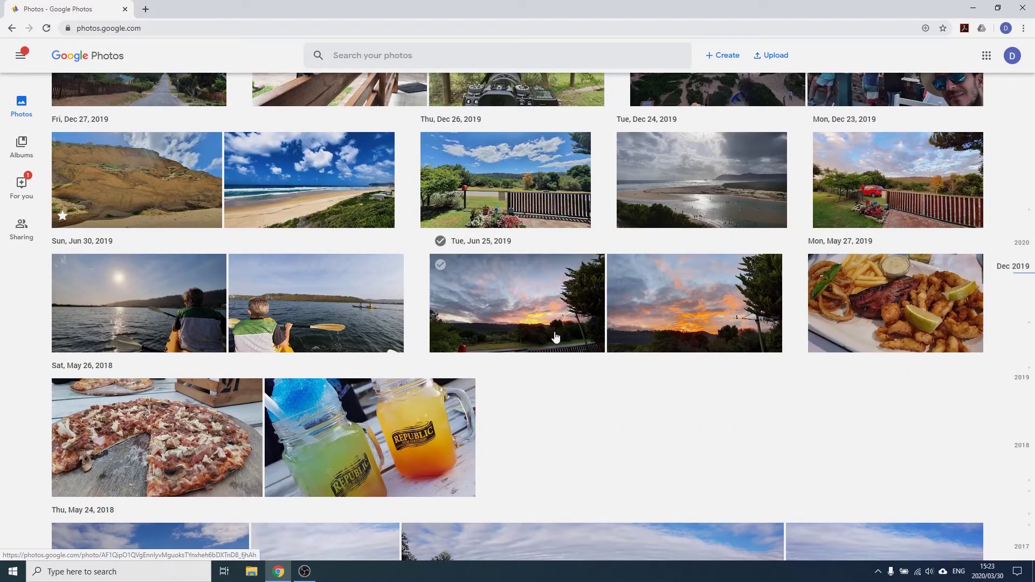
scroll(556, 337, up, 6)
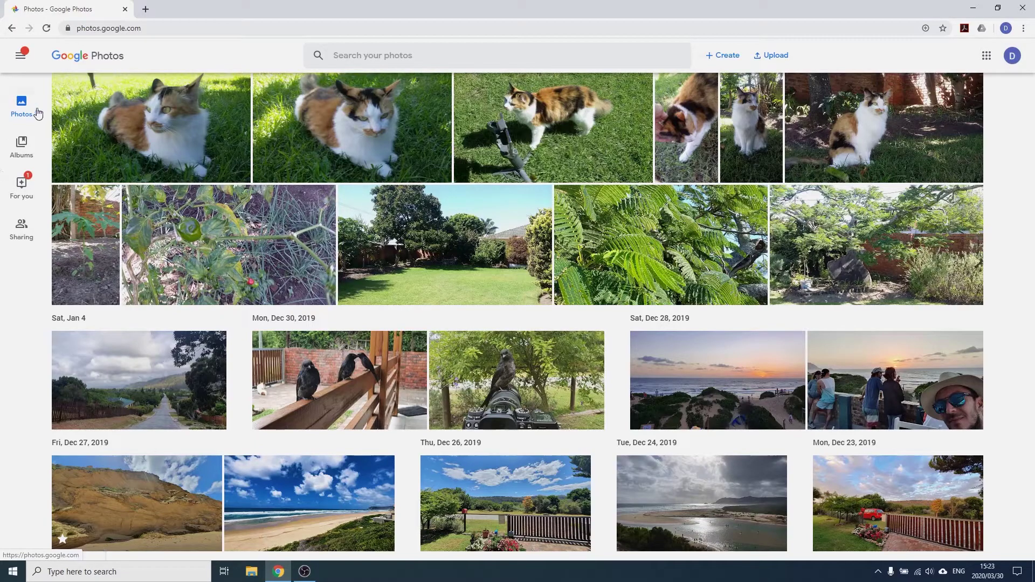
Go to Archive and unarchive the milkshake photo from its More options menu
click(20, 58)
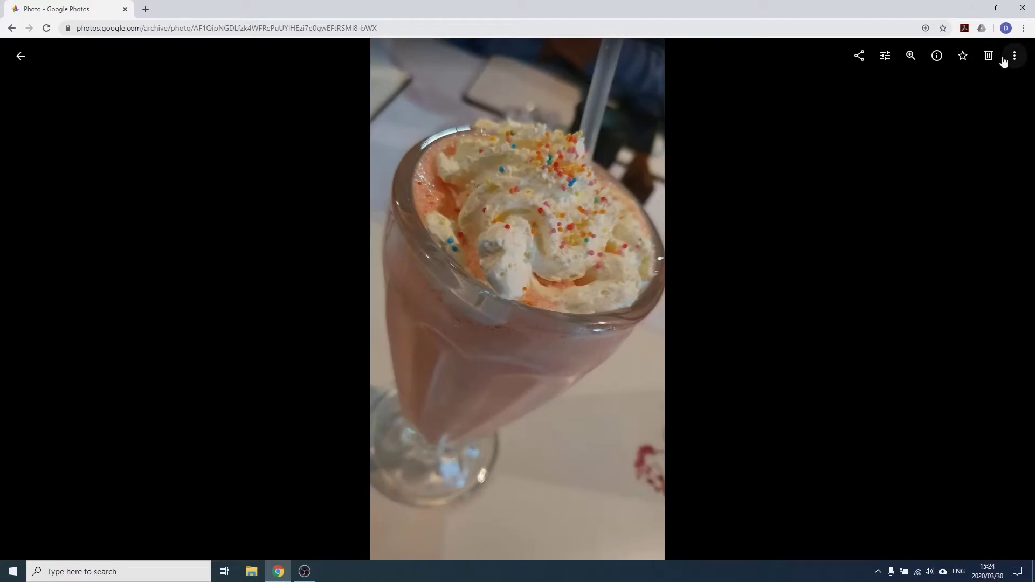
click(1015, 56)
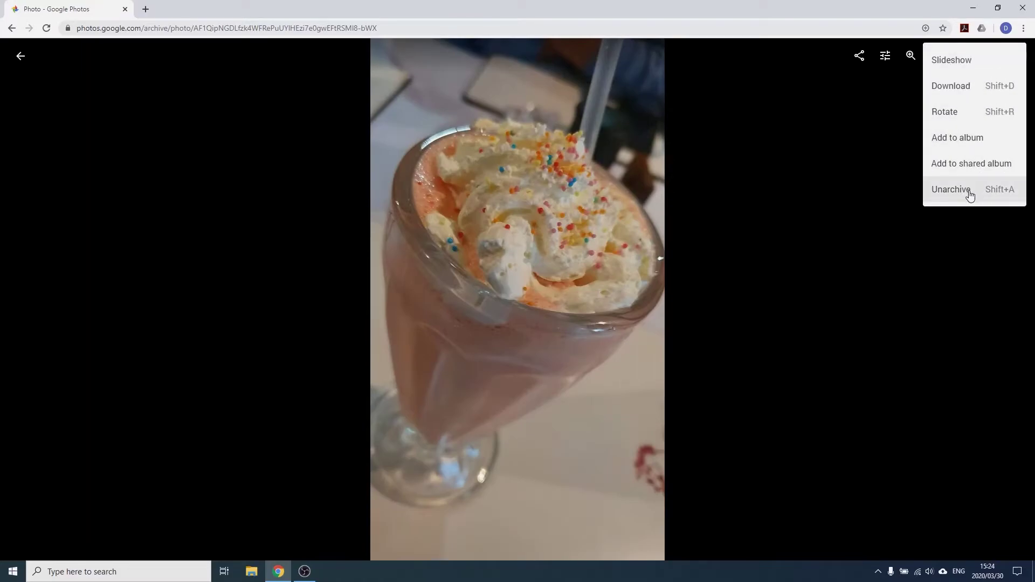
click(928, 199)
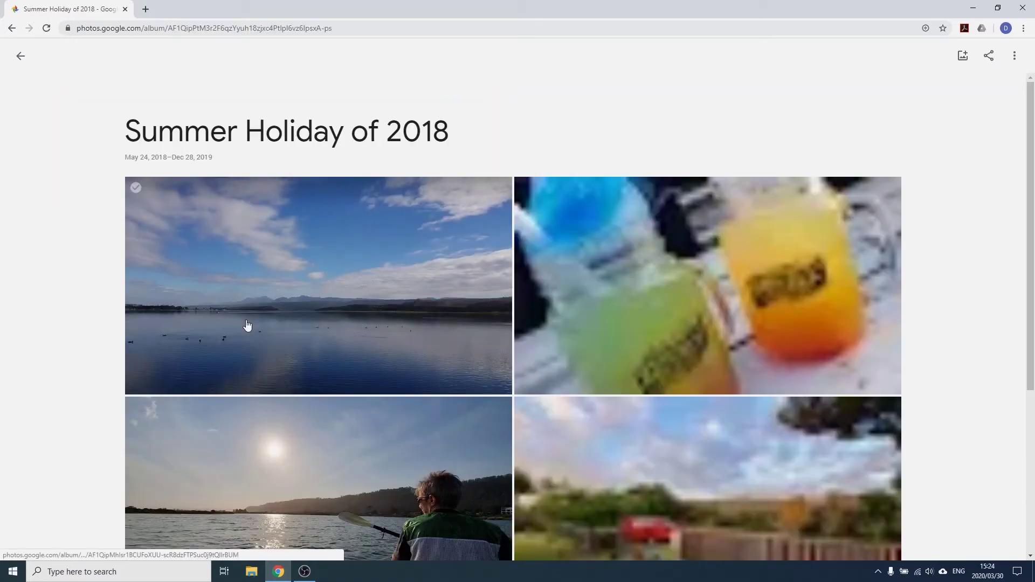
Enter edit mode on Summer Holiday of 2018 and remove the lake photo
click(540, 133)
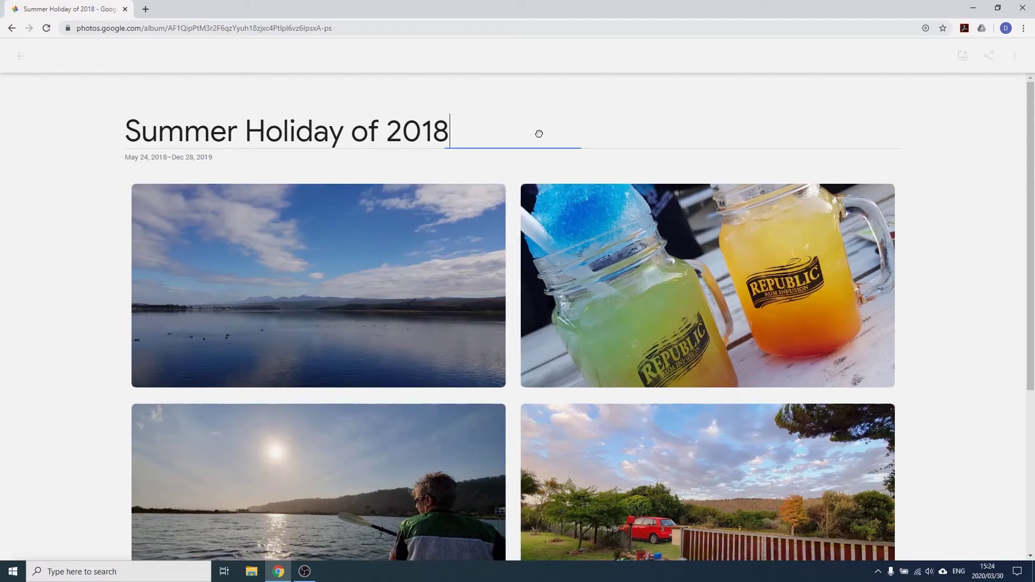
scroll(533, 194, down, 5)
scroll(516, 255, up, 5)
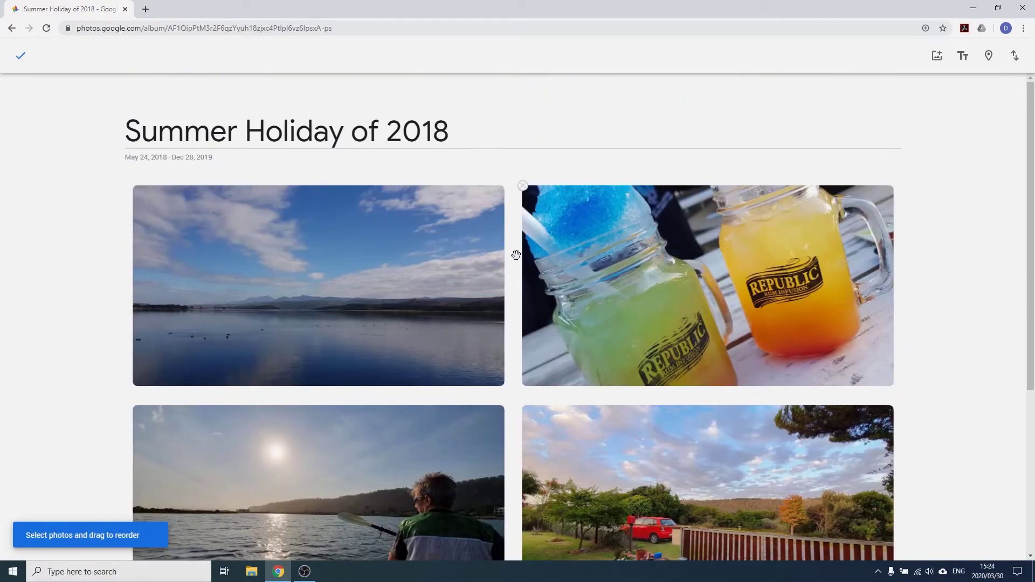
scroll(388, 256, down, 5)
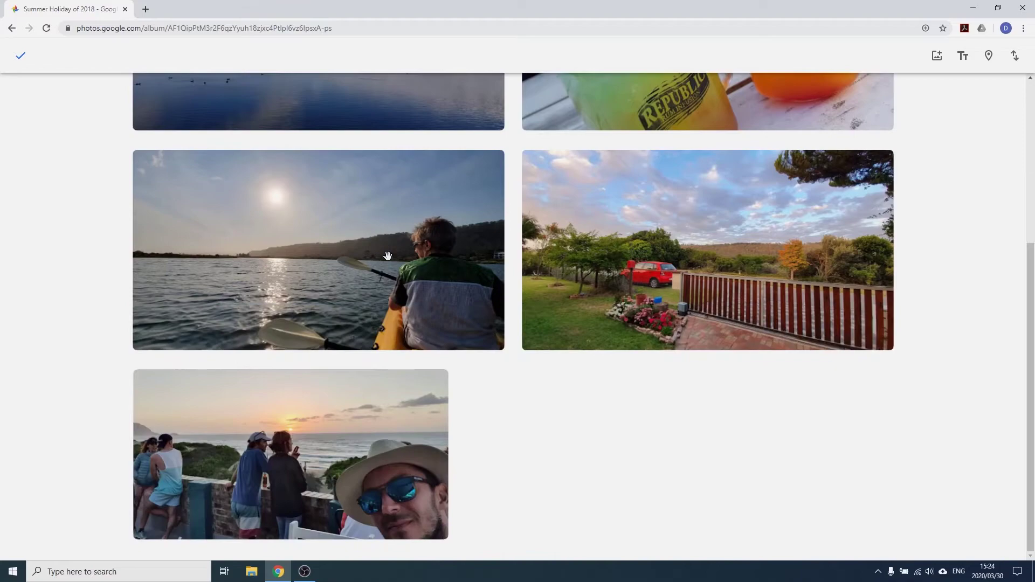
scroll(388, 256, up, 5)
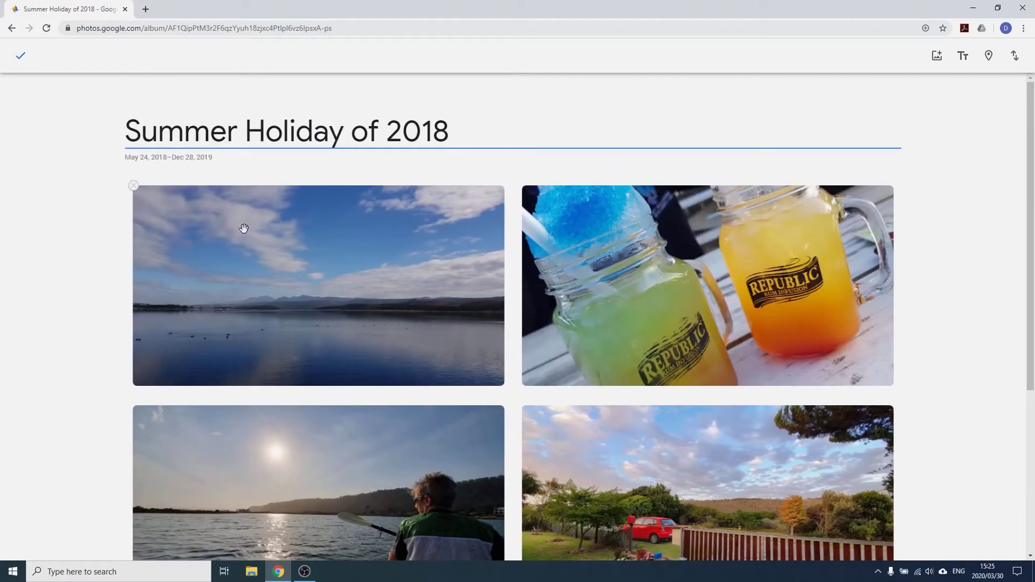
click(134, 186)
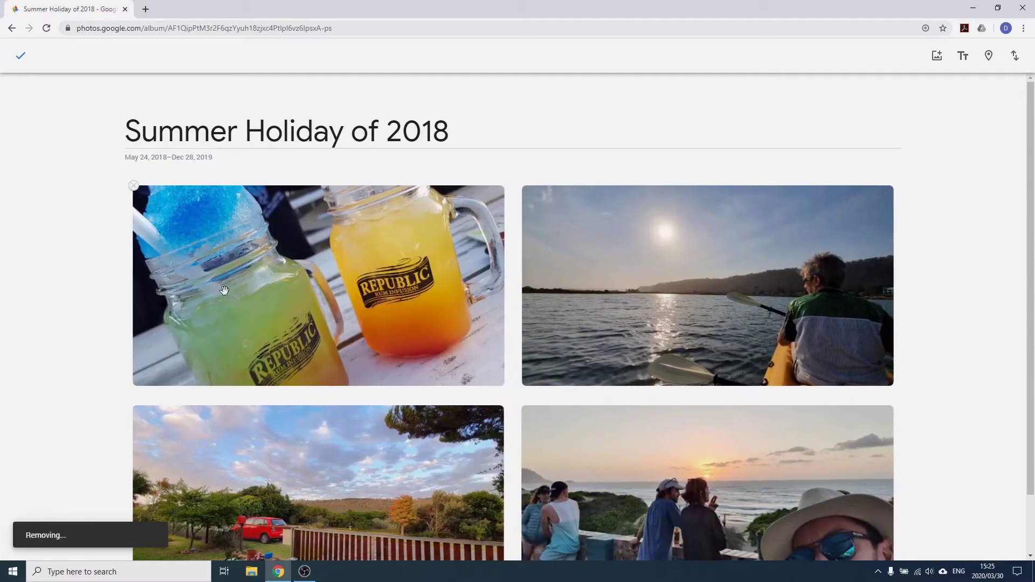
Select the drinks, kayak and red-car house photos, remove drinks, undo it, then exit editing
click(247, 269)
click(706, 249)
scroll(260, 398, down, 1)
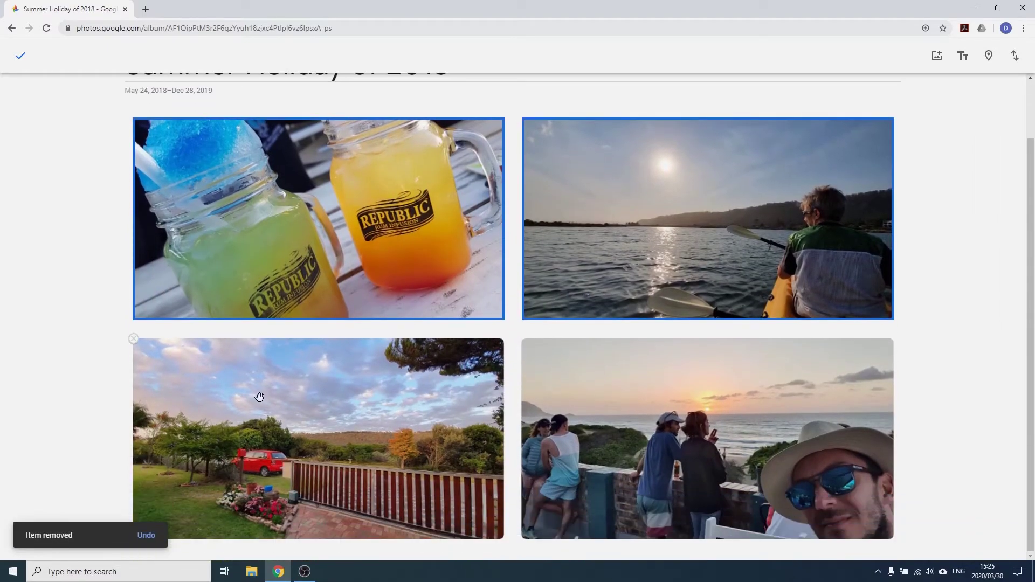
click(259, 413)
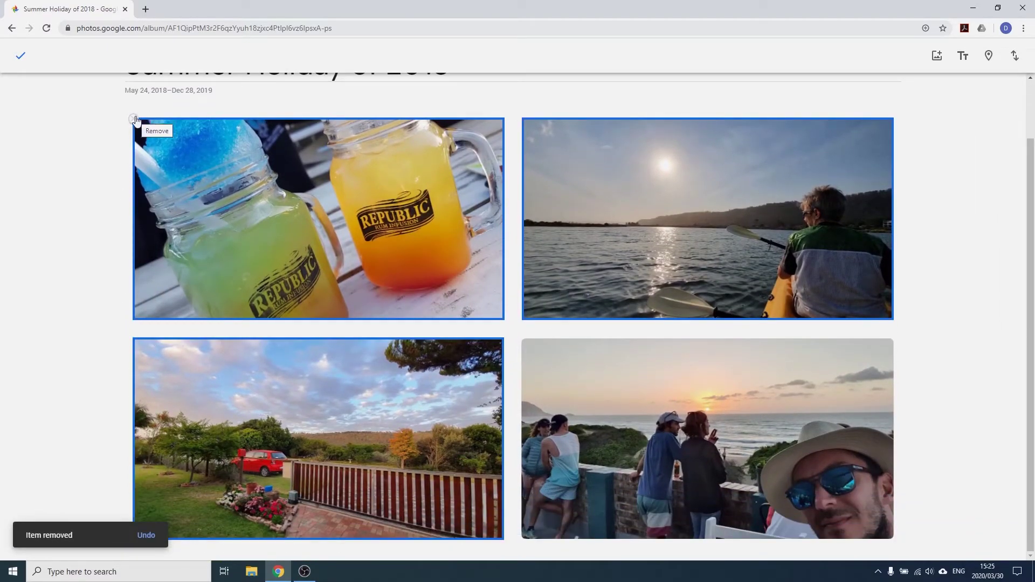
click(135, 120)
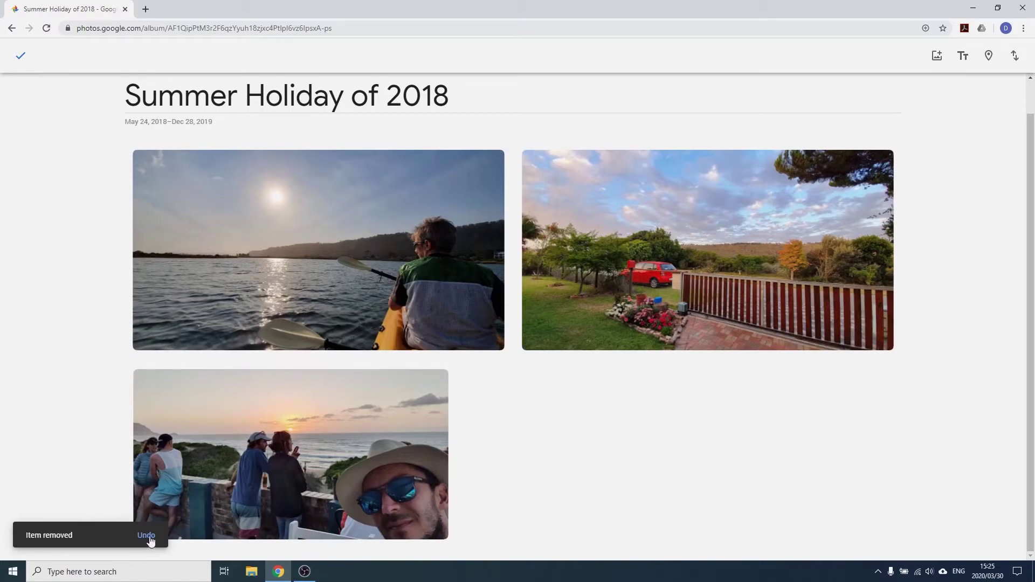
click(148, 536)
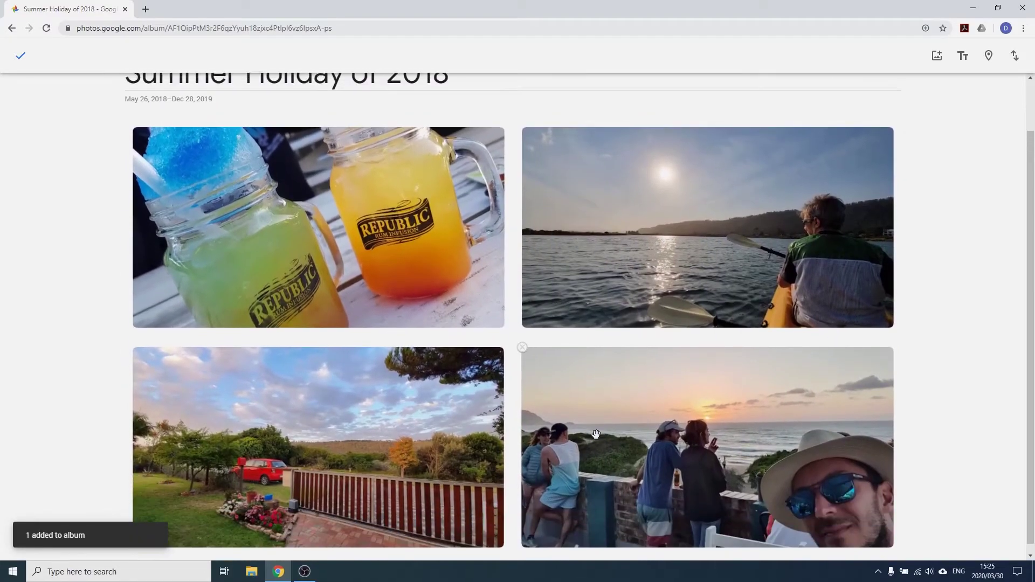
key(Escape)
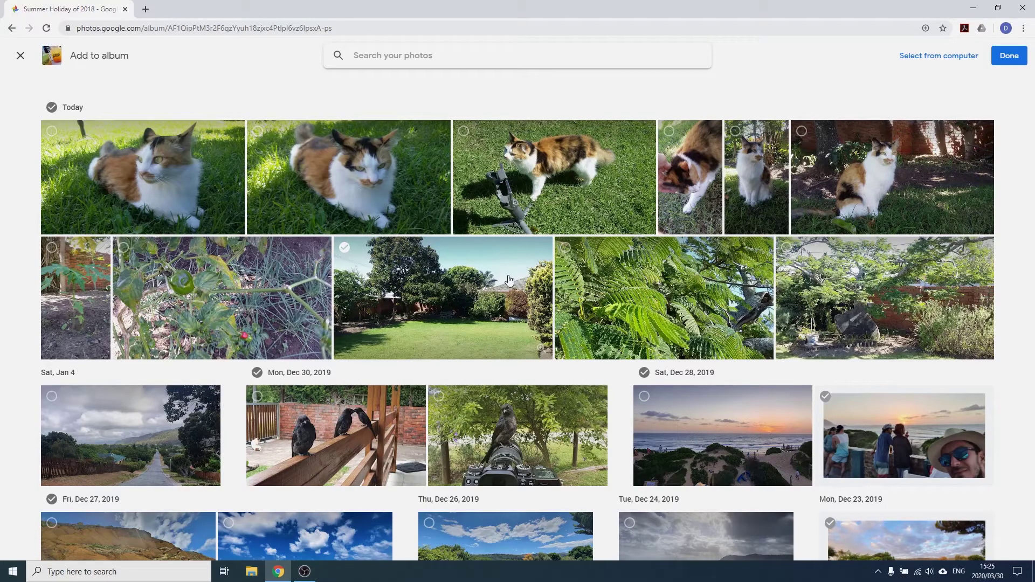
Select today's six cat photos as a range and add them to Summer Holiday of 2018
scroll(510, 280, down, 7)
scroll(509, 280, up, 7)
scroll(510, 279, down, 12)
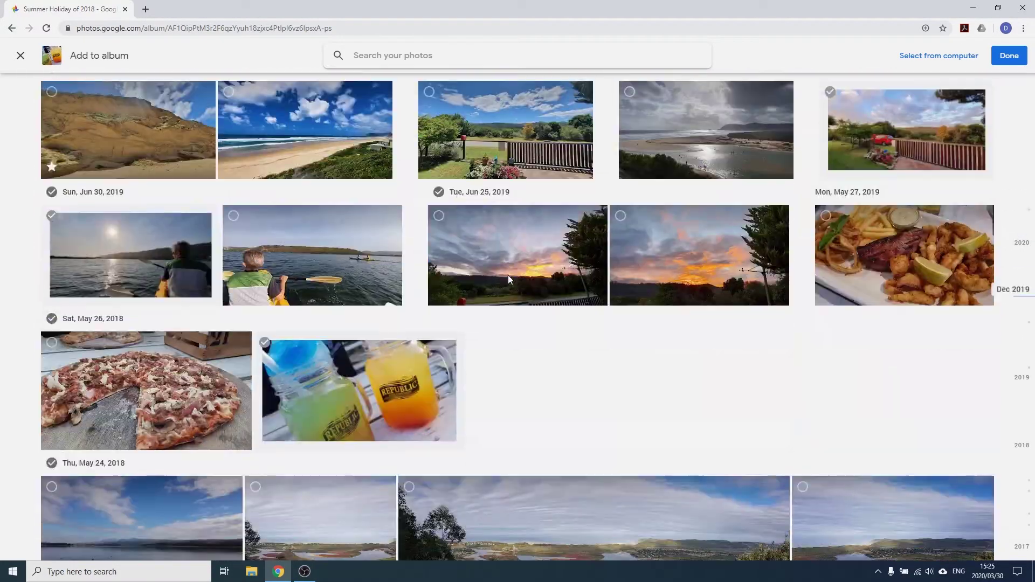
scroll(508, 275, up, 12)
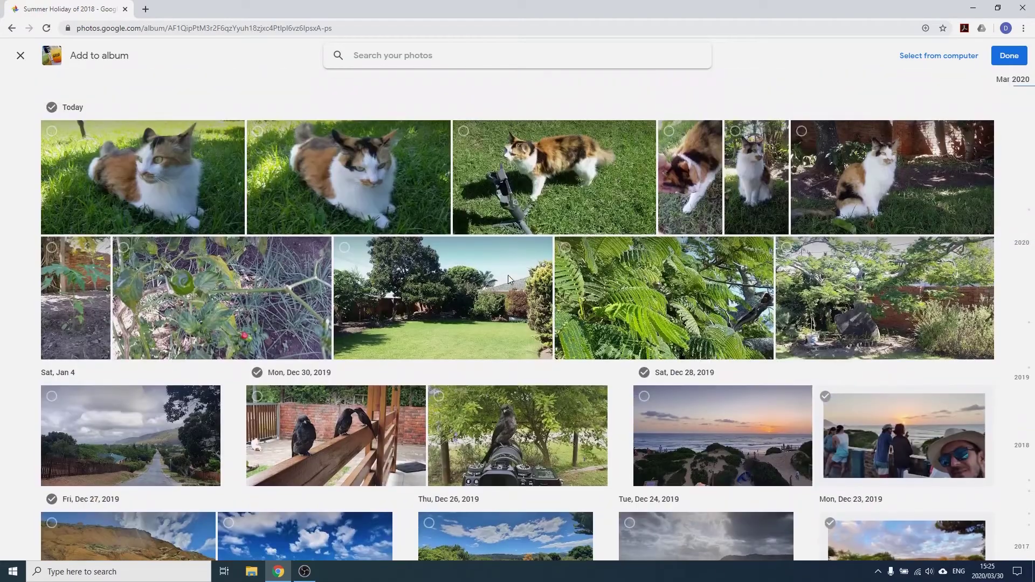
click(123, 175)
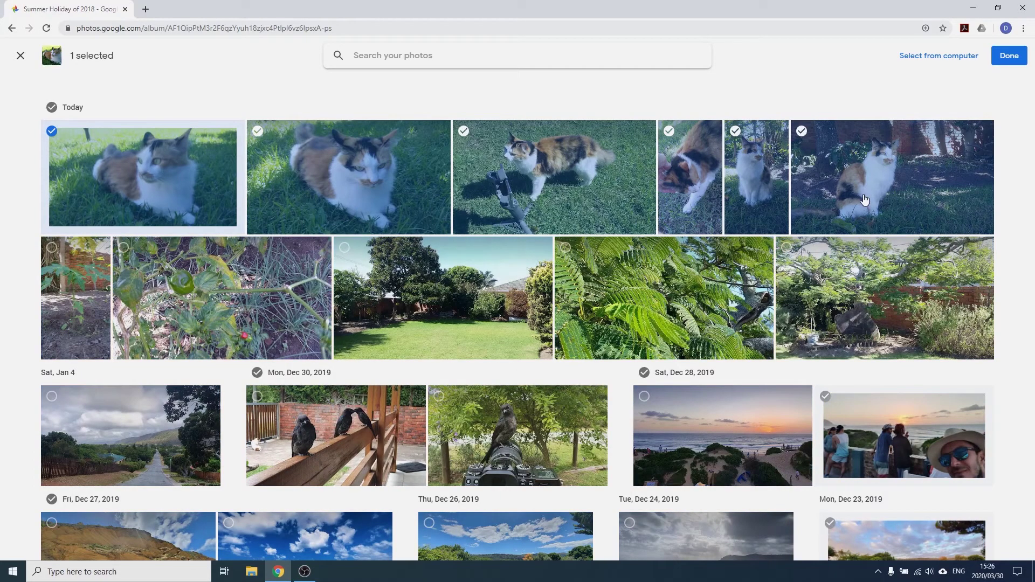
shift+click(864, 200)
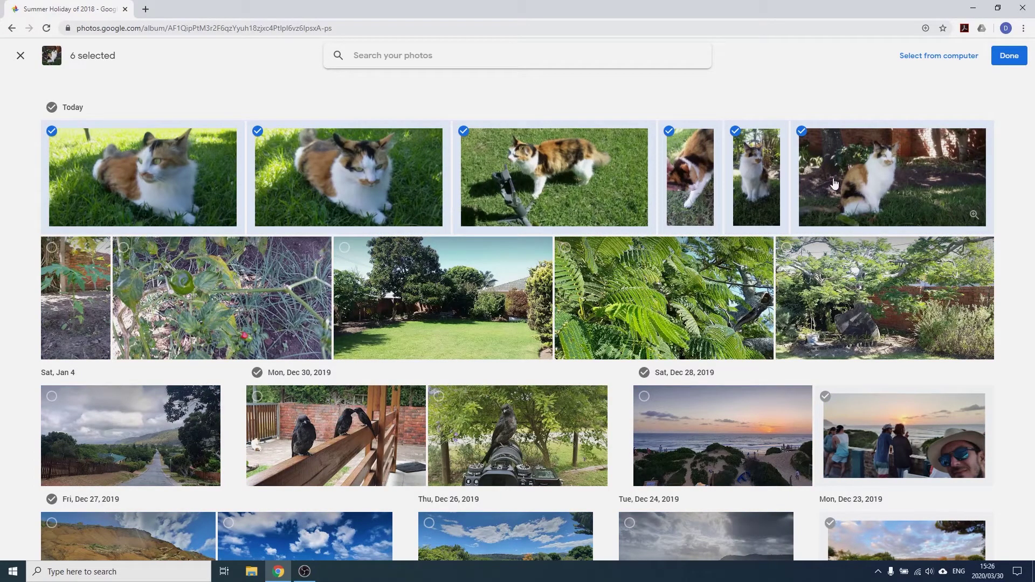
click(1018, 60)
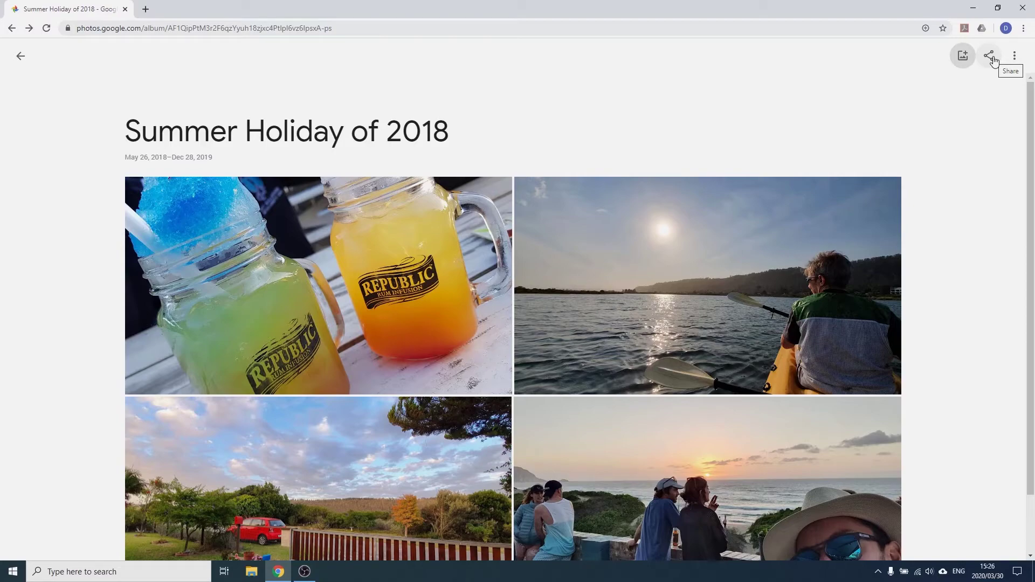
Make the drinks photo the cover of the Summer Holiday of 2018 album
click(1015, 55)
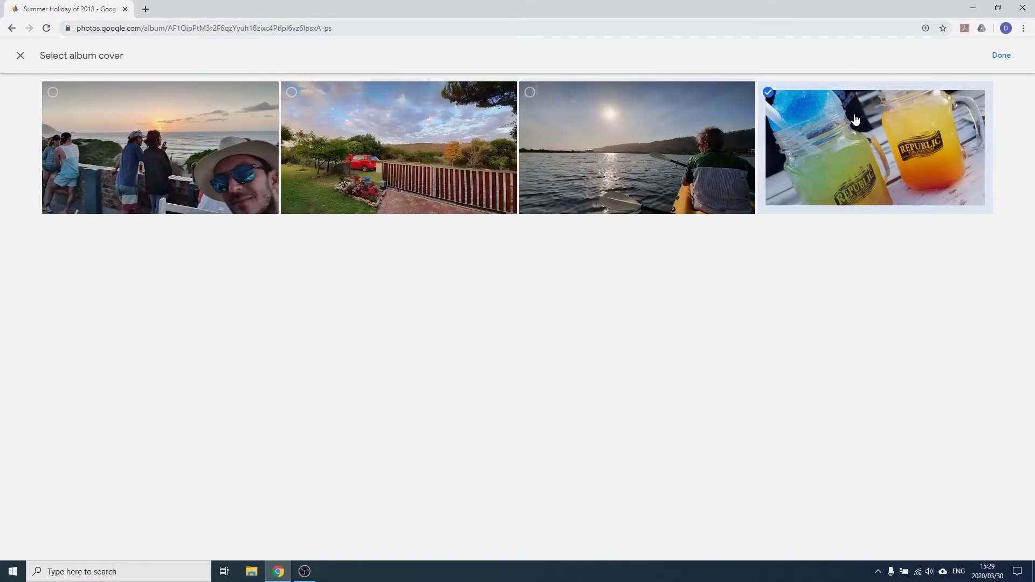
click(1000, 56)
click(997, 55)
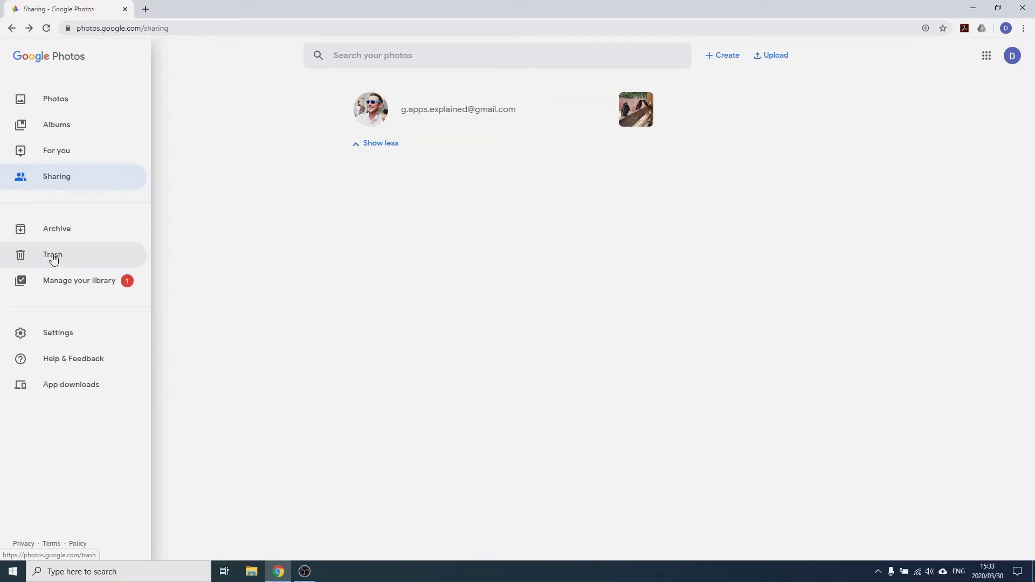
Look over the Trash, then expand Suggestions and Group similar faces in Settings
click(54, 260)
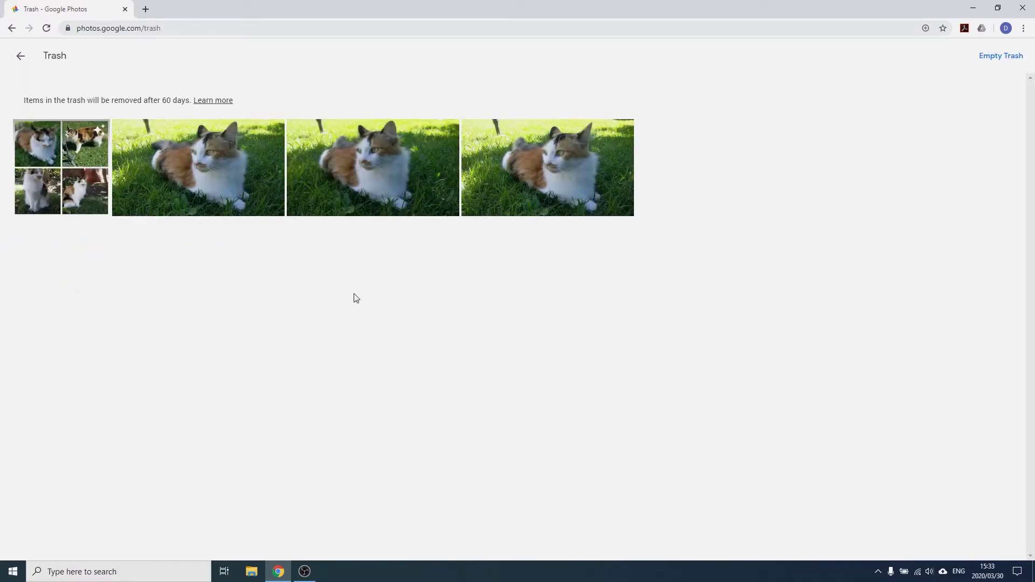
click(21, 65)
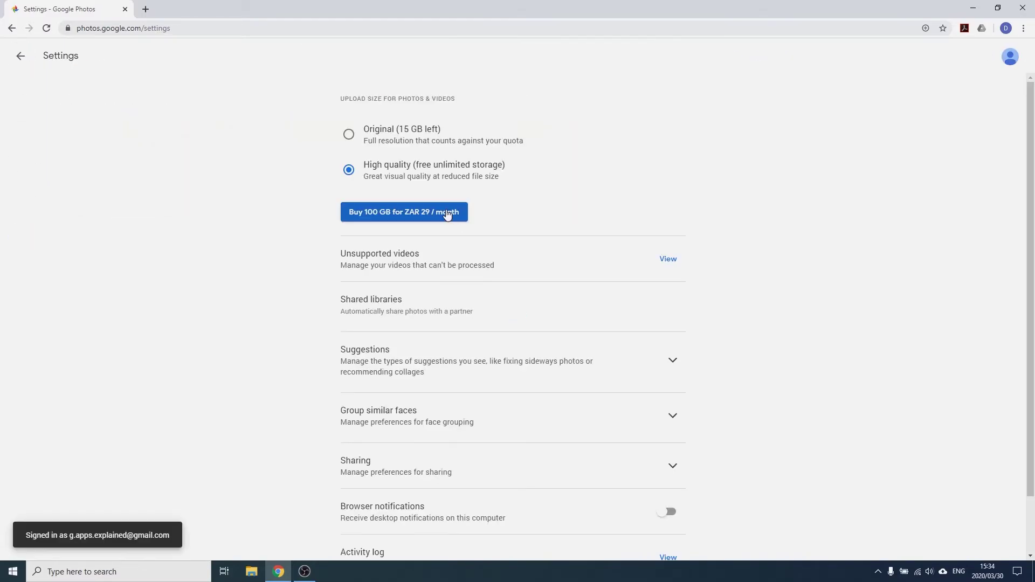
scroll(426, 154, down, 1)
scroll(419, 164, up, 1)
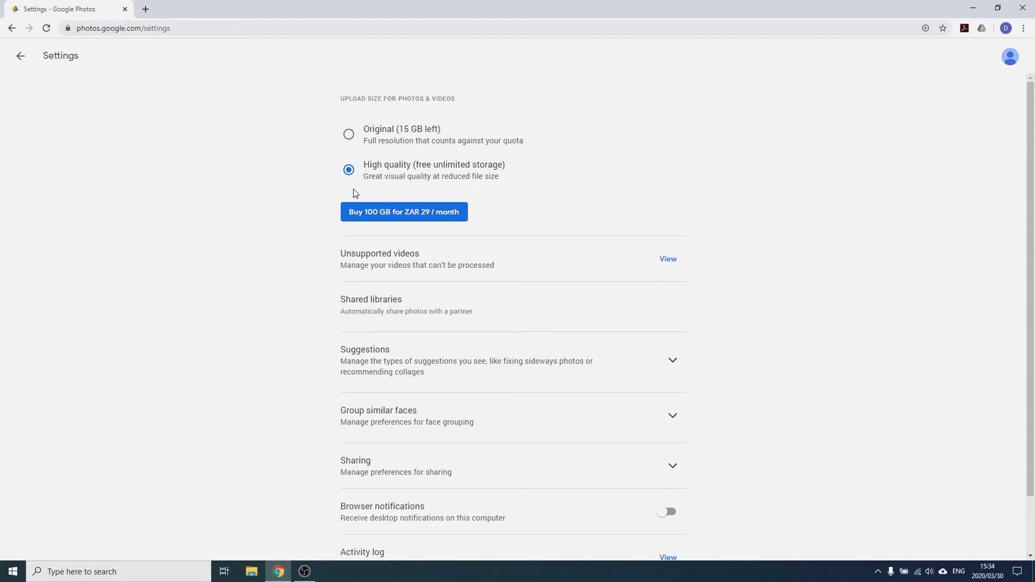
click(673, 360)
scroll(701, 346, down, 5)
click(667, 357)
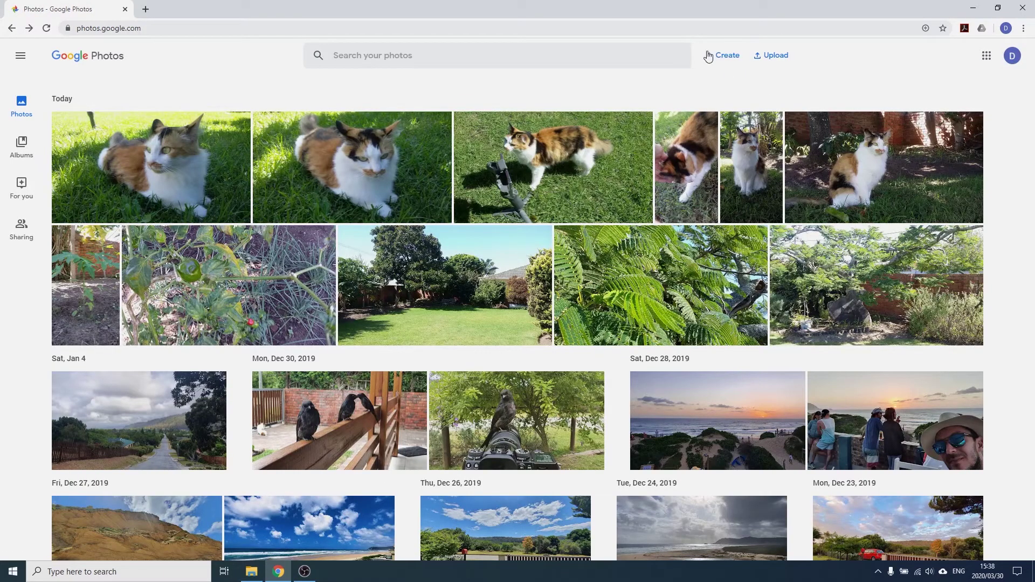
Dismiss the Create list, then choose Upload from Computer to bring up the file picker
click(726, 60)
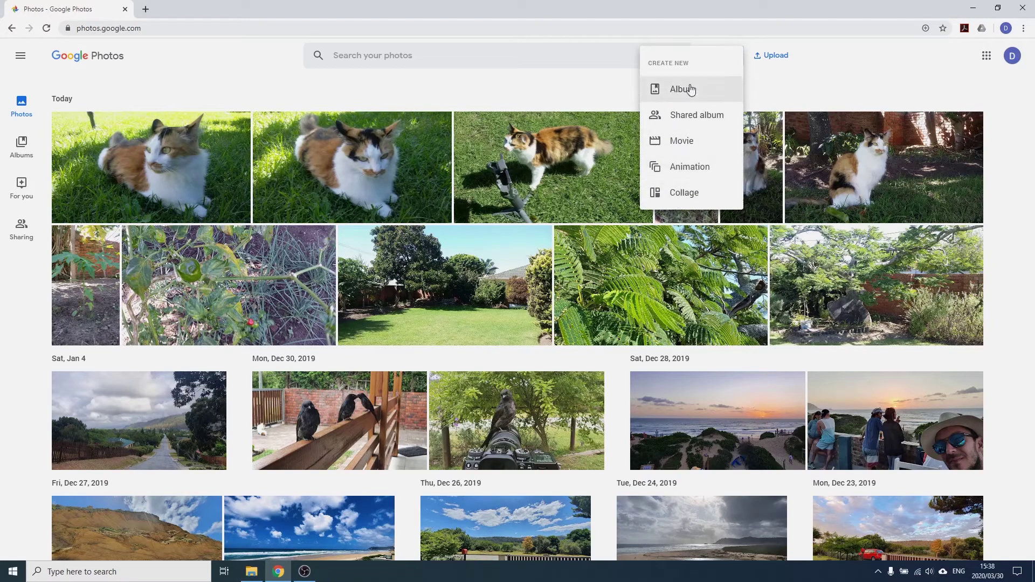
click(783, 74)
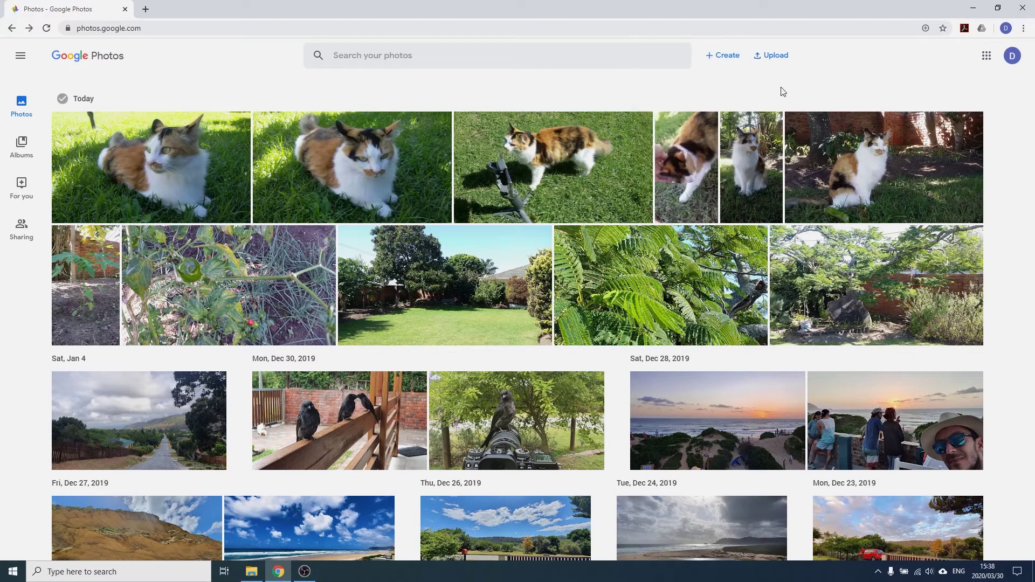
click(772, 60)
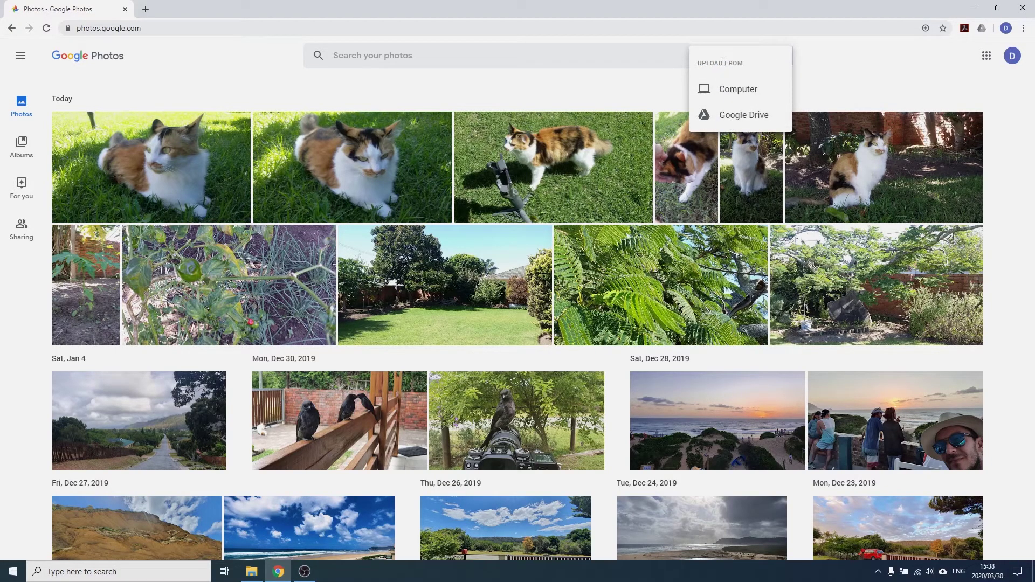
click(734, 89)
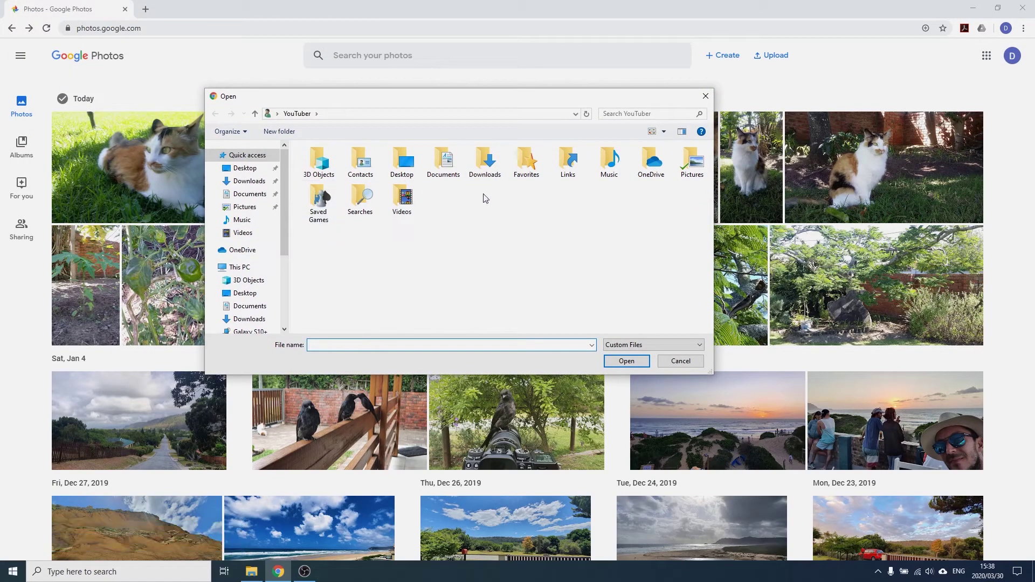
Upload the mountain-sunset photo, dismiss the upload notice, and view it before returning to the library
scroll(250, 282, down, 3)
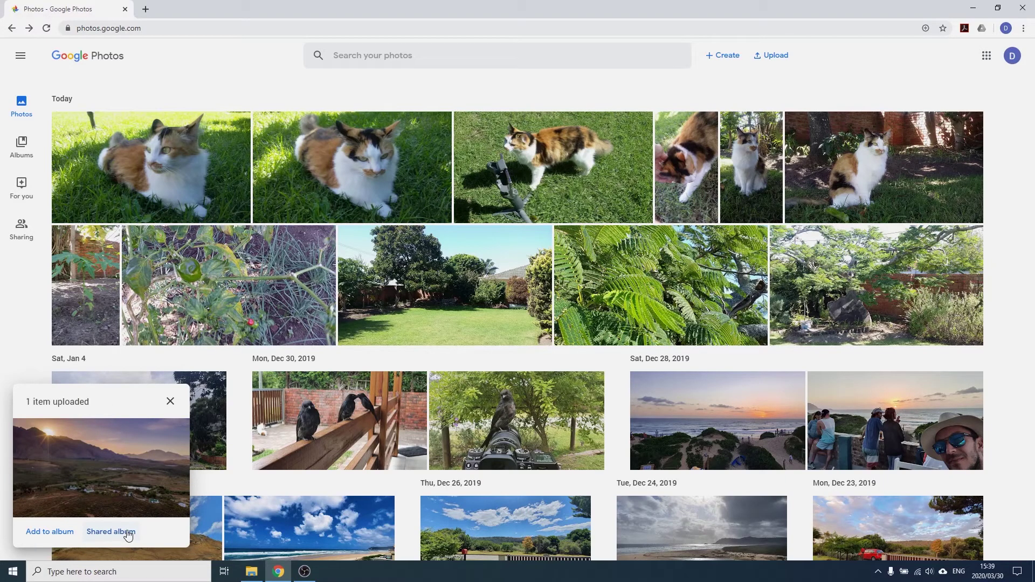
click(170, 402)
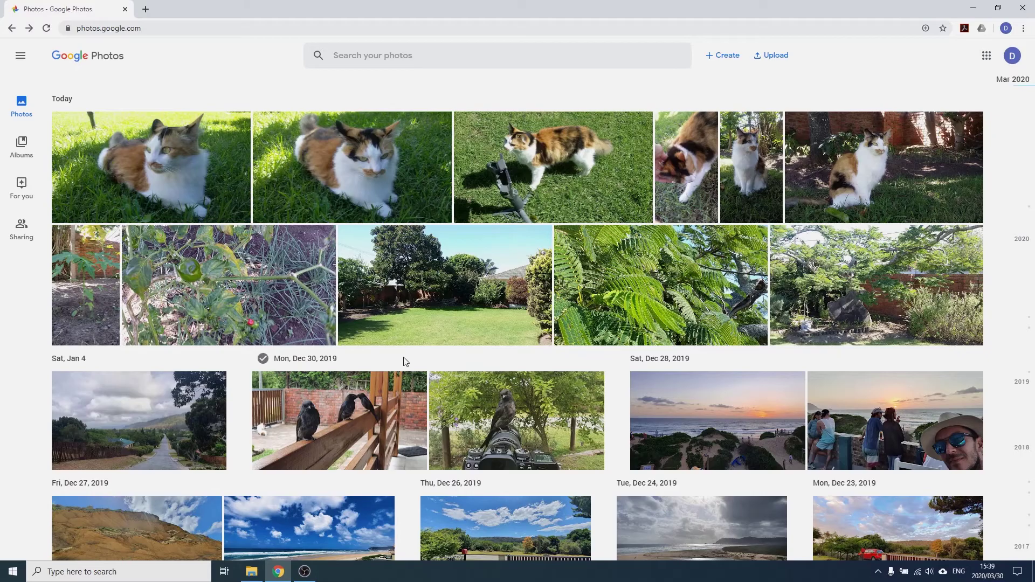
scroll(404, 358, down, 7)
scroll(403, 357, down, 6)
scroll(403, 357, up, 7)
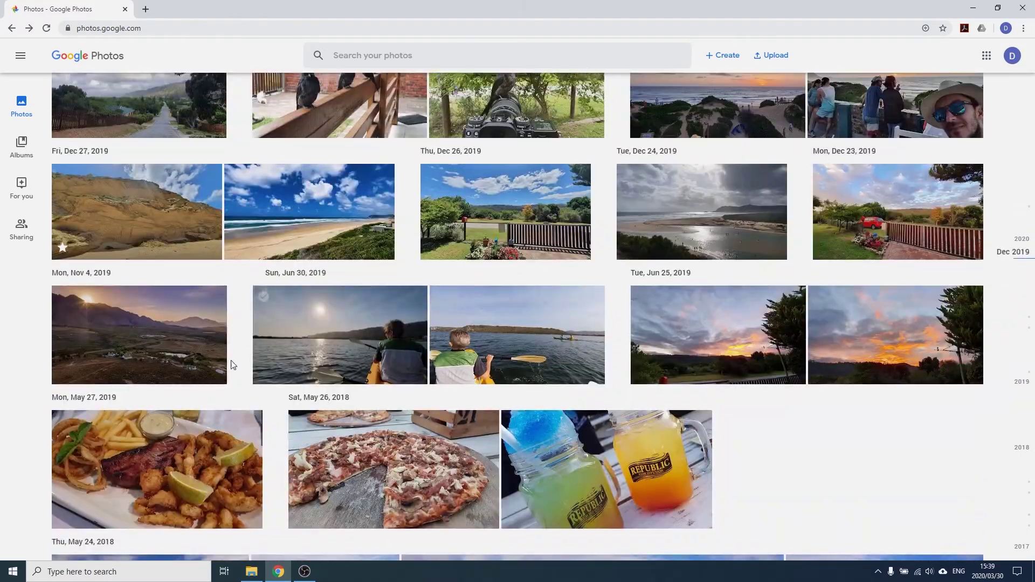
click(140, 347)
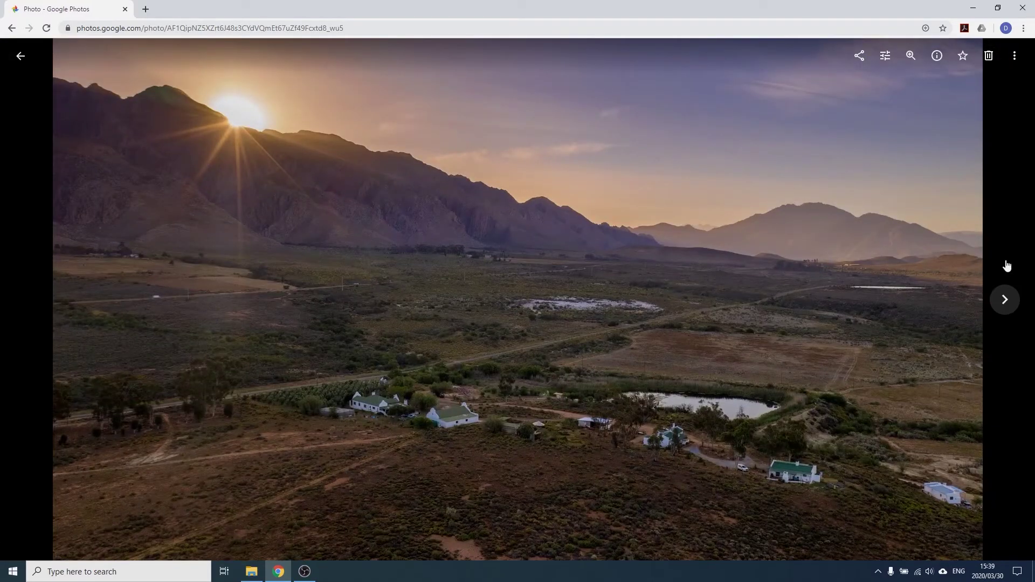
click(20, 55)
scroll(82, 181, up, 8)
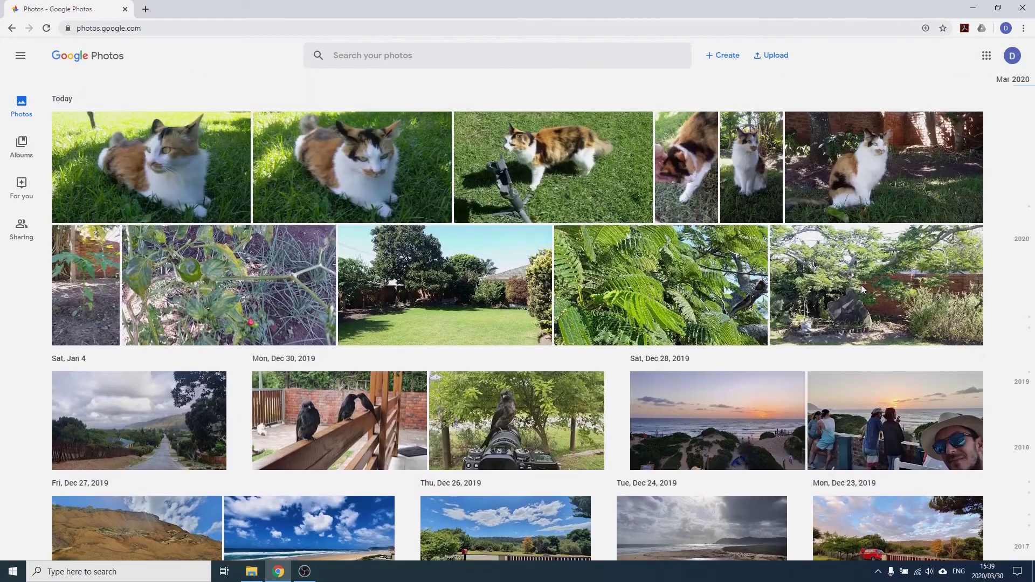